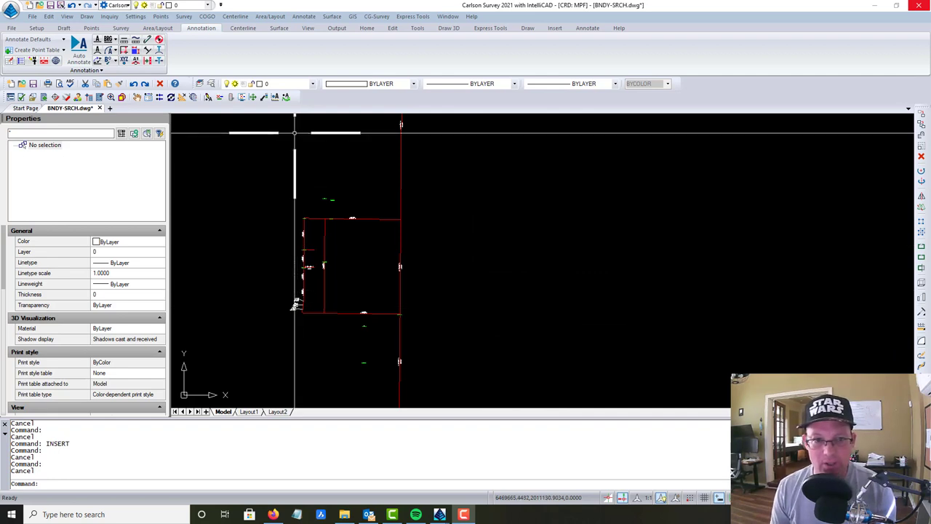
Examine the parcel's boundary lines, their bearing and distance labels, and the found monuments along them
{"action": "scroll", "coordinate": [301, 192], "scroll_direction": "up", "scroll_amount": 6}
{"action": "scroll", "coordinate": [584, 241], "scroll_direction": "down", "scroll_amount": 3}
{"action": "scroll", "coordinate": [797, 328], "scroll_direction": "down", "scroll_amount": 2}
{"action": "middle_click_drag", "start_coordinate": [798, 328], "coordinate": [648, 202]}
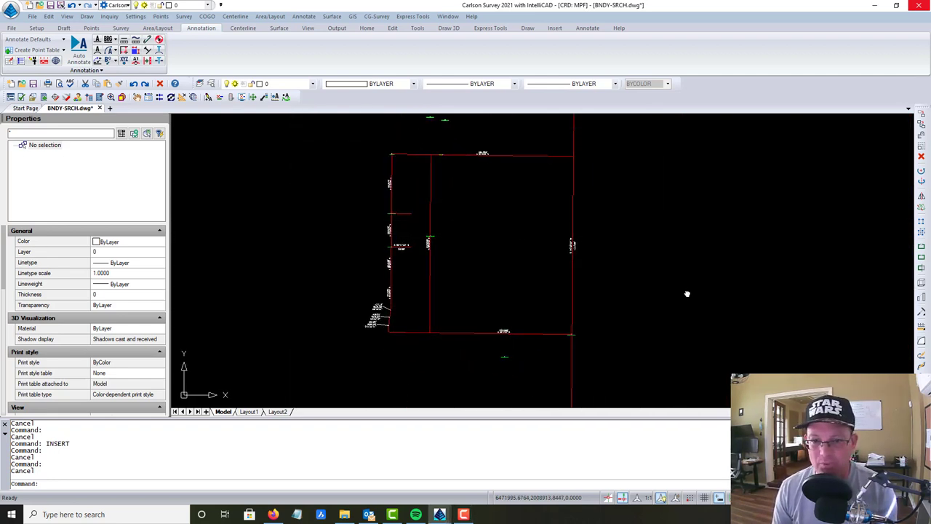
{"action": "mouse_move", "coordinate": [679, 293]}
{"action": "middle_mouse_down"}
{"action": "mouse_move", "coordinate": [623, 316]}
{"action": "mouse_move", "coordinate": [648, 305]}
{"action": "middle_mouse_up"}
{"action": "scroll", "coordinate": [386, 307], "scroll_direction": "up", "scroll_amount": 3}
{"action": "scroll", "coordinate": [429, 325], "scroll_direction": "down", "scroll_amount": 3}
{"action": "scroll", "coordinate": [370, 259], "scroll_direction": "up", "scroll_amount": 3}
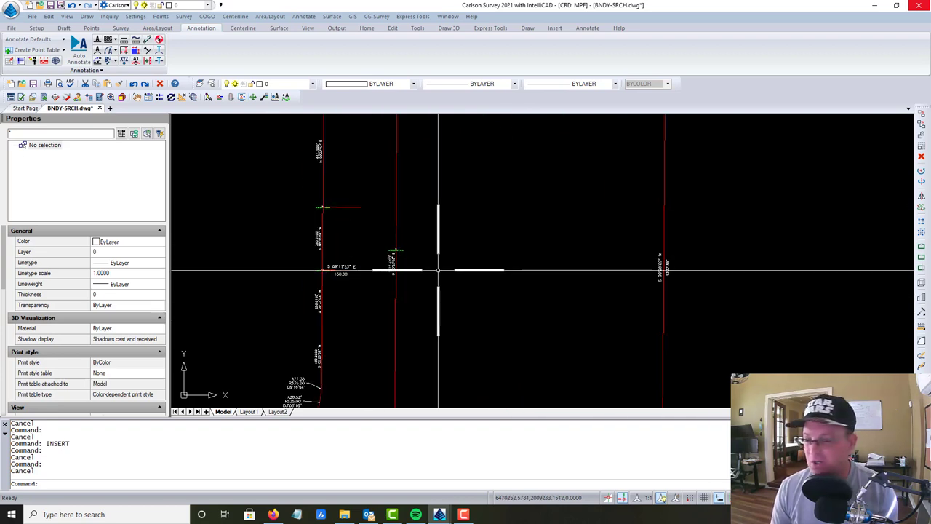
Start a multileader with its arrowhead at point 525, the 3/4 inch iron pipe, and its landing up and left of the point
{"action": "mouse_move", "coordinate": [301, 230]}
{"action": "middle_mouse_down"}
{"action": "mouse_move", "coordinate": [364, 296]}
{"action": "mouse_move", "coordinate": [247, 216]}
{"action": "mouse_move", "coordinate": [249, 234]}
{"action": "middle_mouse_up"}
{"action": "scroll", "coordinate": [369, 260], "scroll_direction": "up", "scroll_amount": 5}
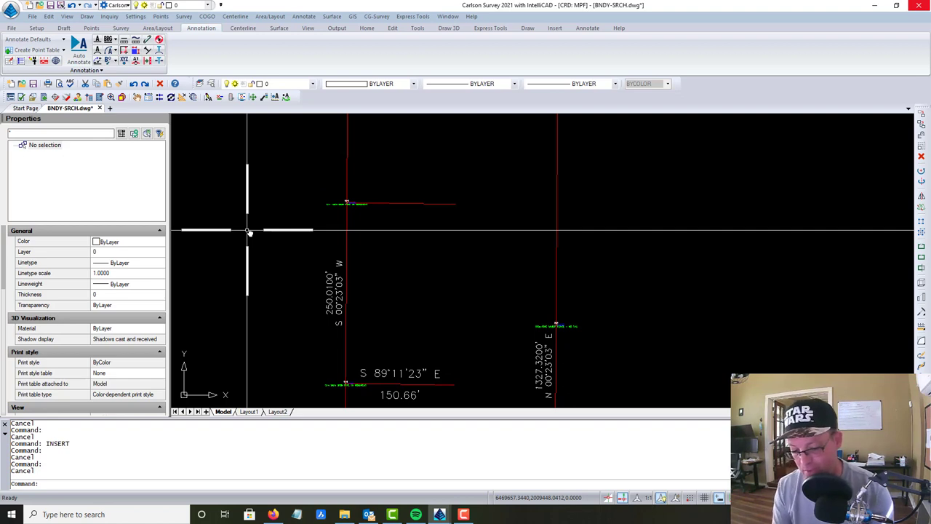
{"action": "type", "text": "mleader"}
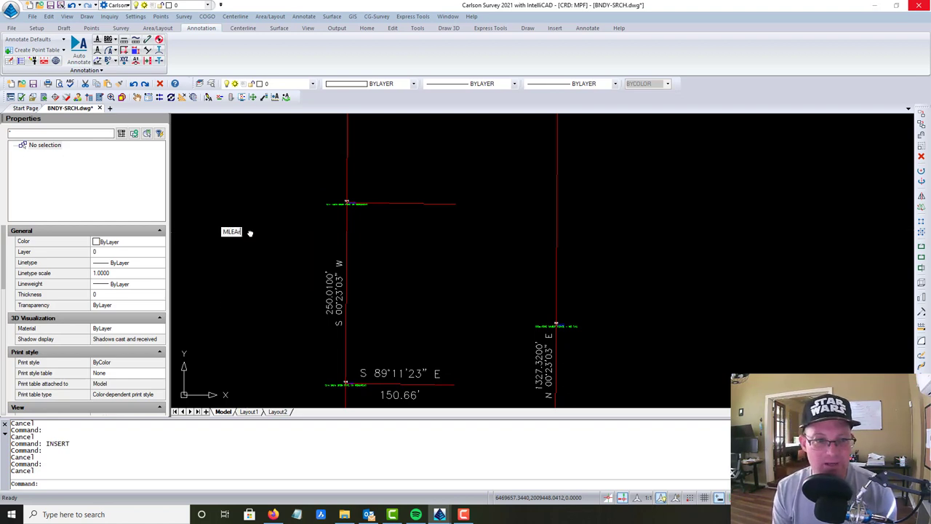
{"action": "key", "text": "Return"}
{"action": "scroll", "coordinate": [346, 205], "scroll_direction": "up", "scroll_amount": 6}
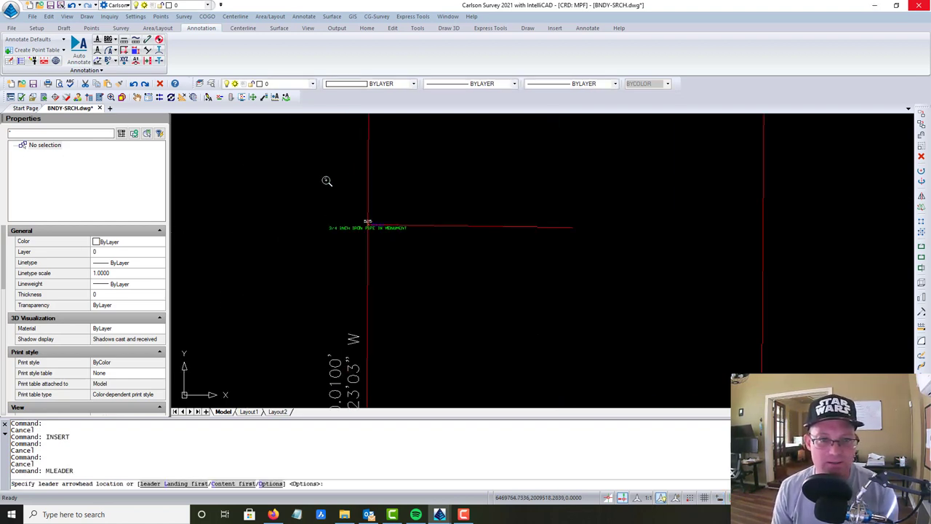
{"action": "left_click", "coordinate": [402, 256]}
{"action": "scroll", "coordinate": [225, 211], "scroll_direction": "down", "scroll_amount": 4}
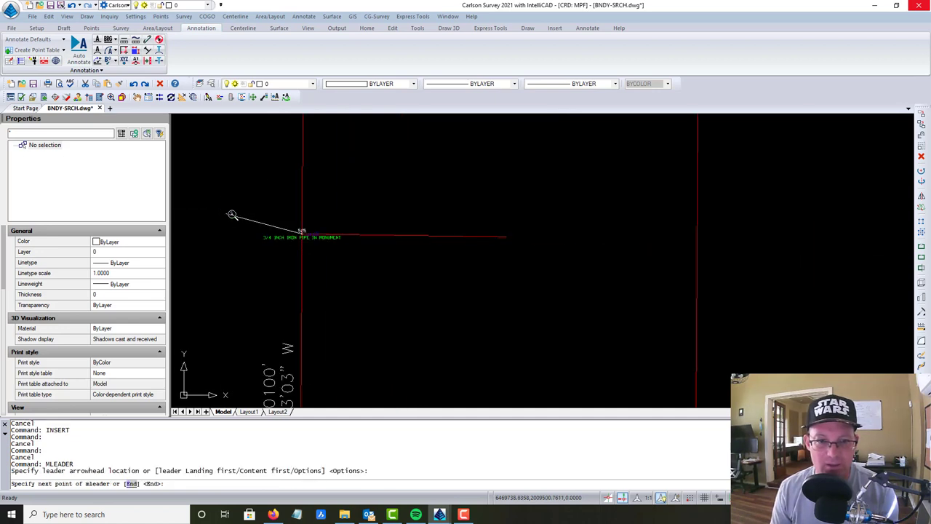
{"action": "left_click", "coordinate": [261, 197]}
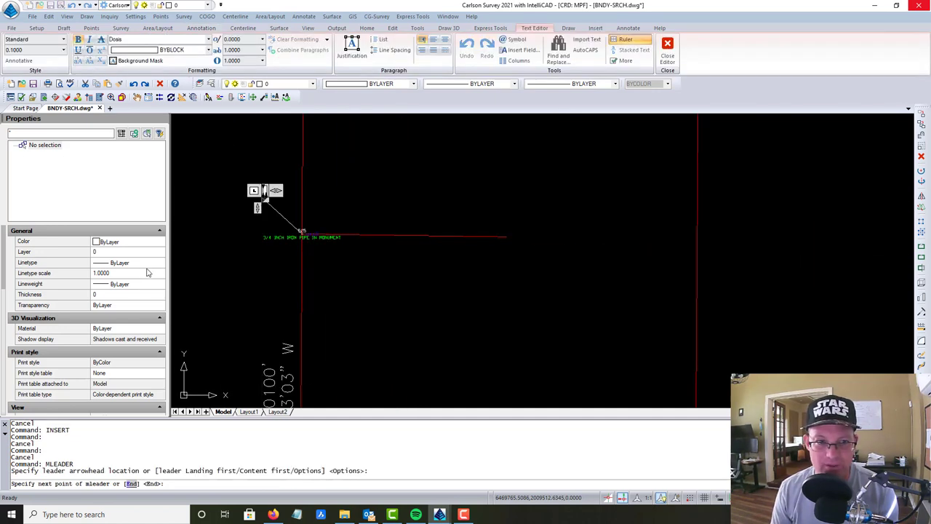
Enter the leader note "M525: ANCHOR POINT FOR MP 036-088" and finish the text
{"action": "middle_click_drag", "start_coordinate": [243, 291], "coordinate": [477, 306]}
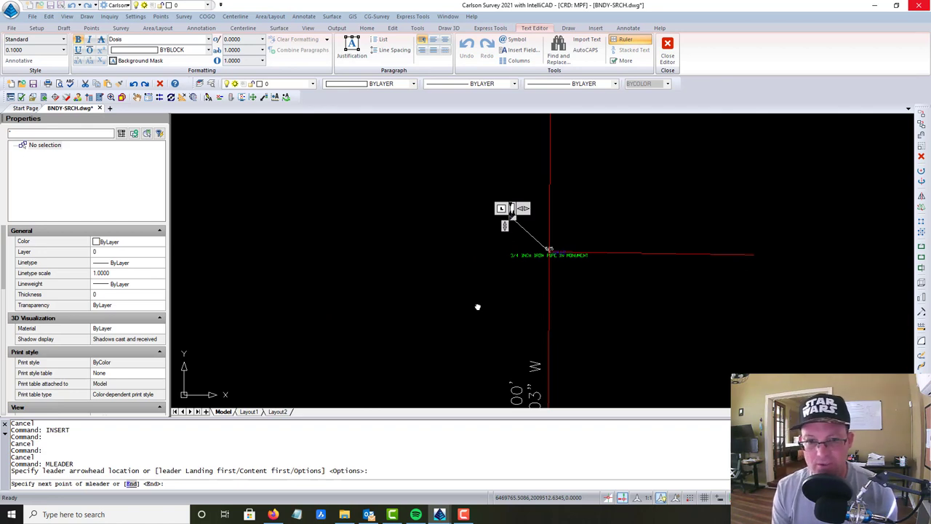
{"action": "scroll", "coordinate": [551, 251], "scroll_direction": "up", "scroll_amount": 8}
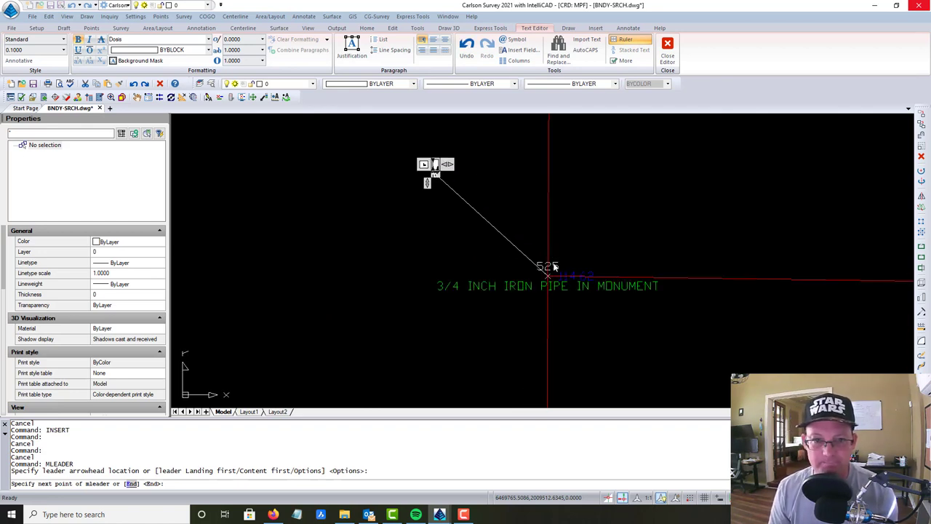
{"action": "scroll", "coordinate": [550, 267], "scroll_direction": "down", "scroll_amount": 4}
{"action": "scroll", "coordinate": [437, 167], "scroll_direction": "up", "scroll_amount": 3}
{"action": "scroll", "coordinate": [474, 240], "scroll_direction": "down", "scroll_amount": 1}
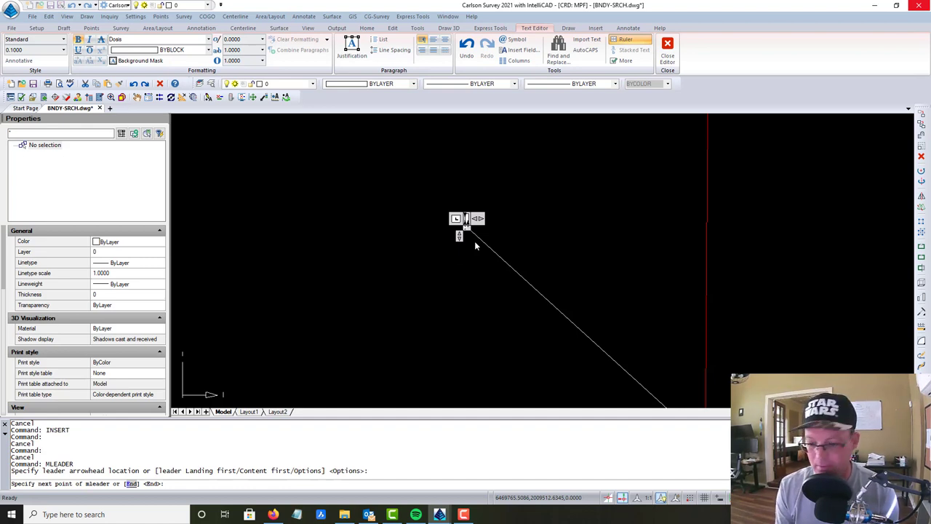
{"action": "type", "text": ":"}
{"action": "key", "text": "Return"}
{"action": "type", "text": "ANCHOR"}
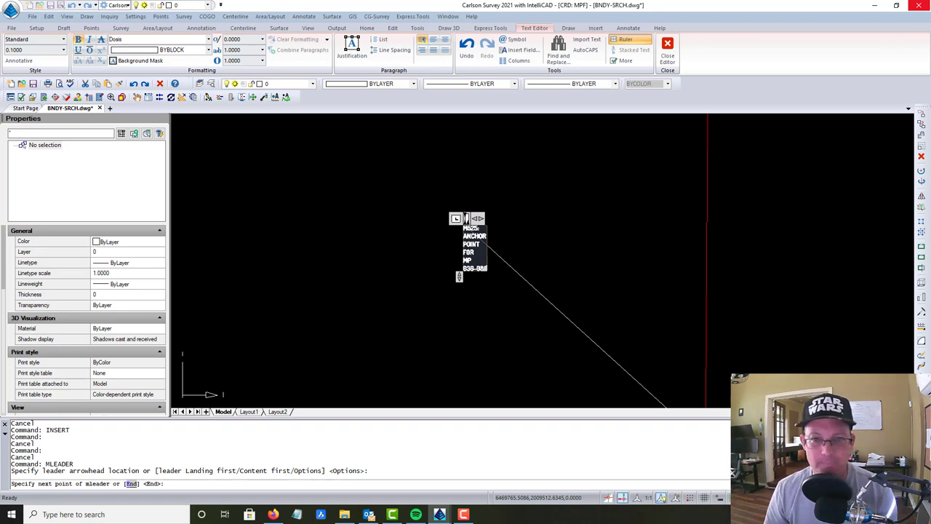
{"action": "left_click", "coordinate": [518, 208]}
Set the M525 leader's overall scale to 20 and move its landing and text to the left of the boundary line
{"action": "left_click", "coordinate": [466, 256]}
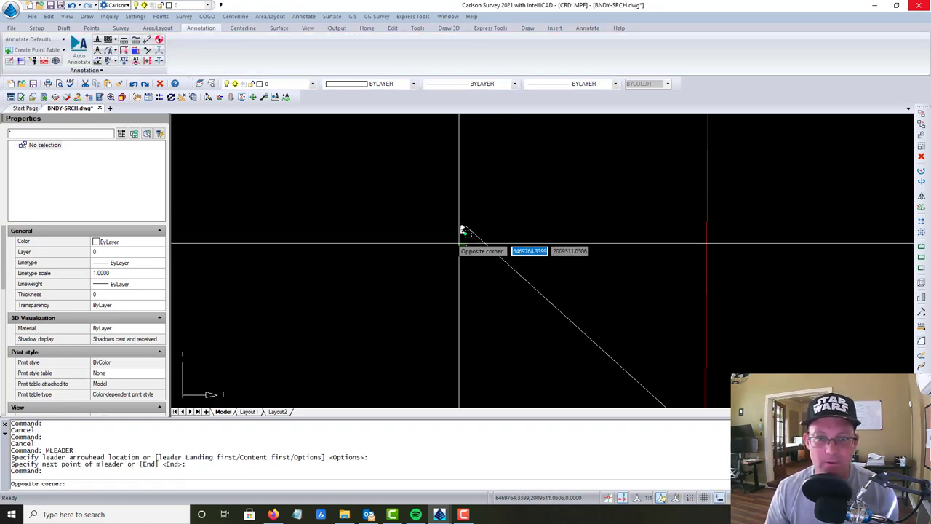
{"action": "left_click", "coordinate": [444, 218]}
{"action": "left_click", "coordinate": [111, 353]}
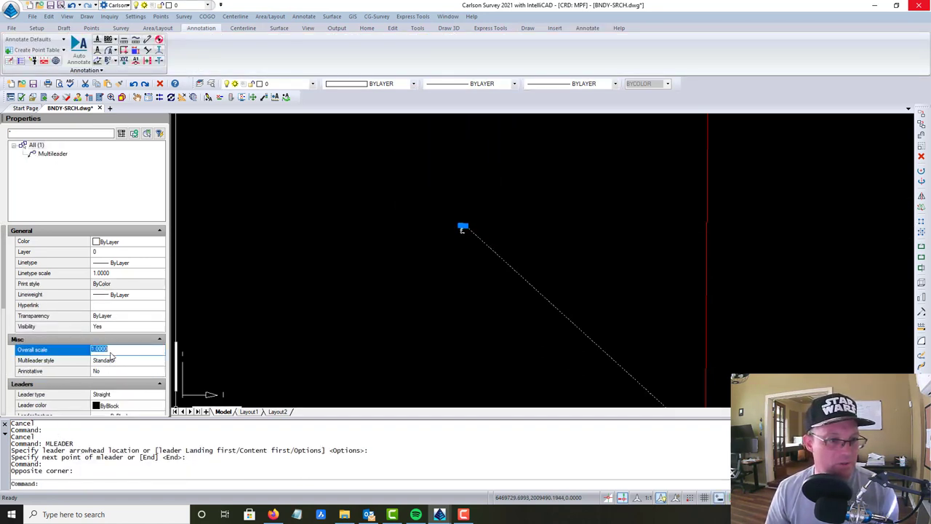
{"action": "key", "text": "Return"}
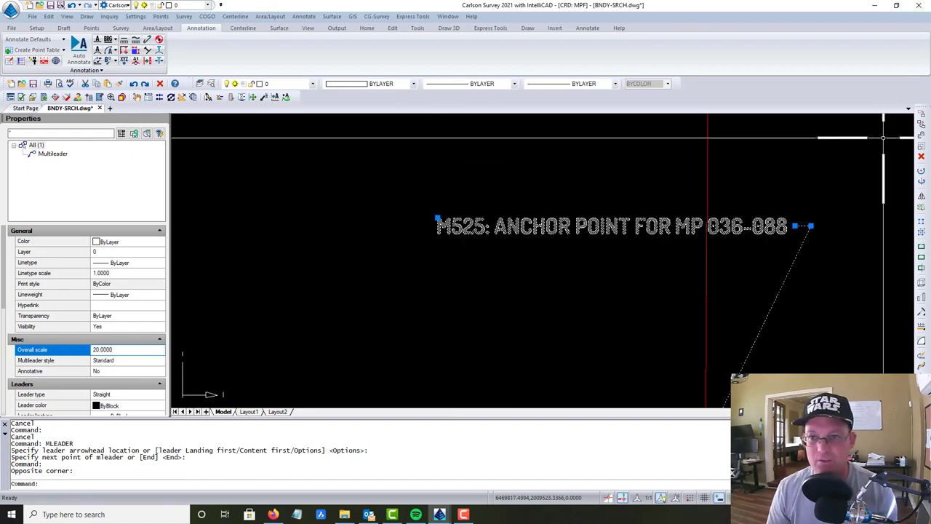
{"action": "left_click", "coordinate": [810, 226]}
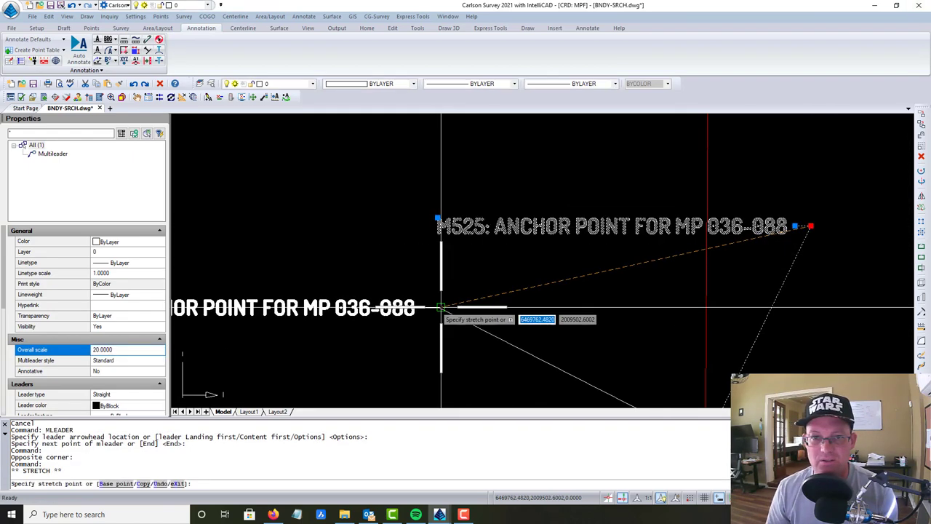
{"action": "left_click", "coordinate": [467, 304]}
{"action": "scroll", "coordinate": [512, 222], "scroll_direction": "down", "scroll_amount": 4}
{"action": "key", "text": "Escape"}
Locate point 504, the 3/4 inch iron pipe south of point 525 at the 150.66' line
{"action": "middle_click_drag", "start_coordinate": [528, 348], "coordinate": [528, 237]}
{"action": "scroll", "coordinate": [528, 237], "scroll_direction": "down", "scroll_amount": 5}
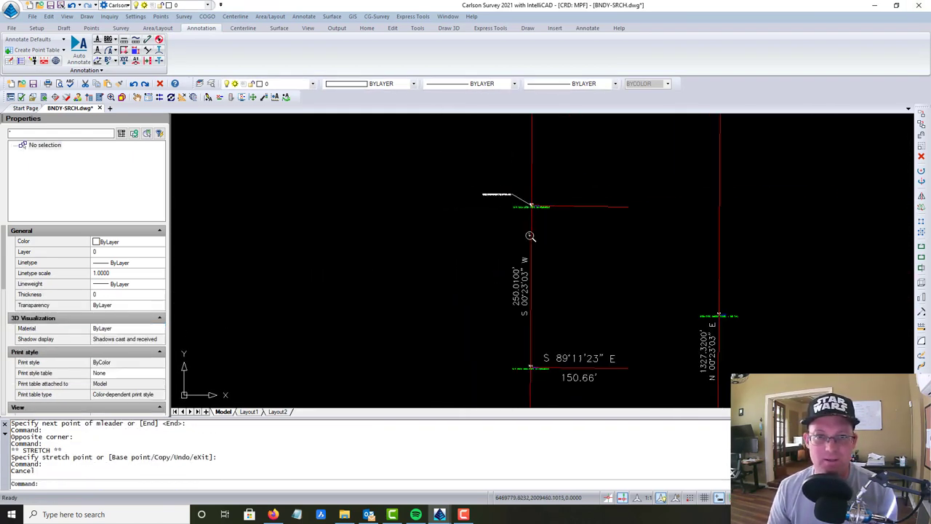
{"action": "middle_click_drag", "start_coordinate": [492, 288], "coordinate": [488, 194]}
{"action": "middle_click_drag", "start_coordinate": [470, 307], "coordinate": [472, 271]}
{"action": "scroll", "coordinate": [484, 253], "scroll_direction": "up", "scroll_amount": 5}
{"action": "middle_click_drag", "start_coordinate": [572, 240], "coordinate": [550, 286]}
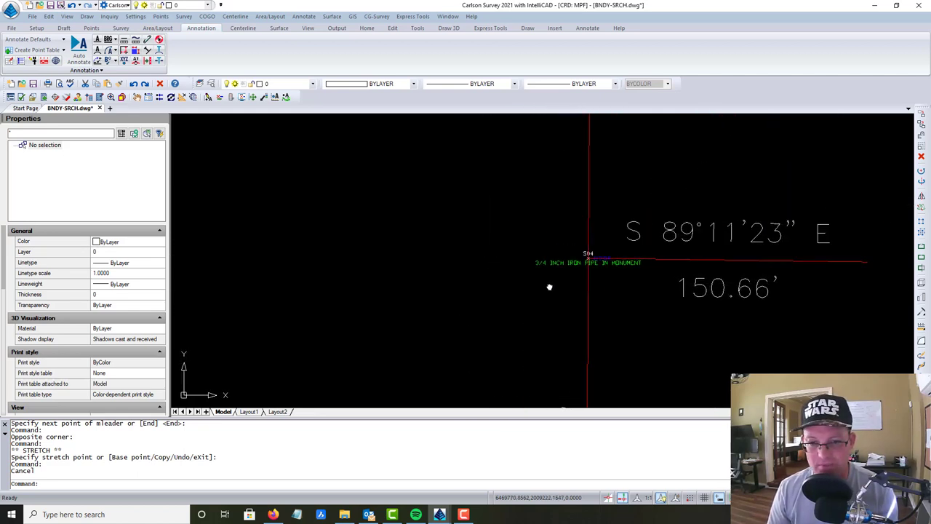
{"action": "type", "text": "MLE"}
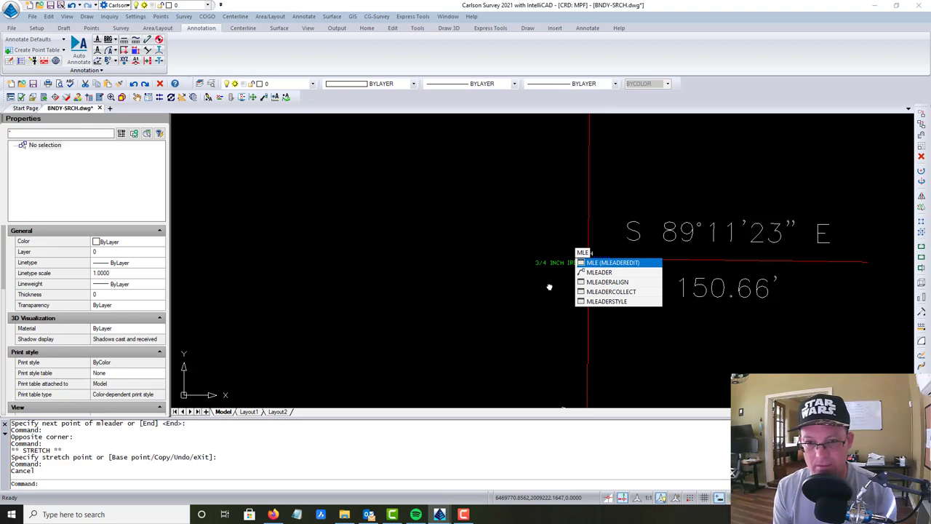
{"action": "key", "text": "Return"}
{"action": "key", "text": "Escape"}
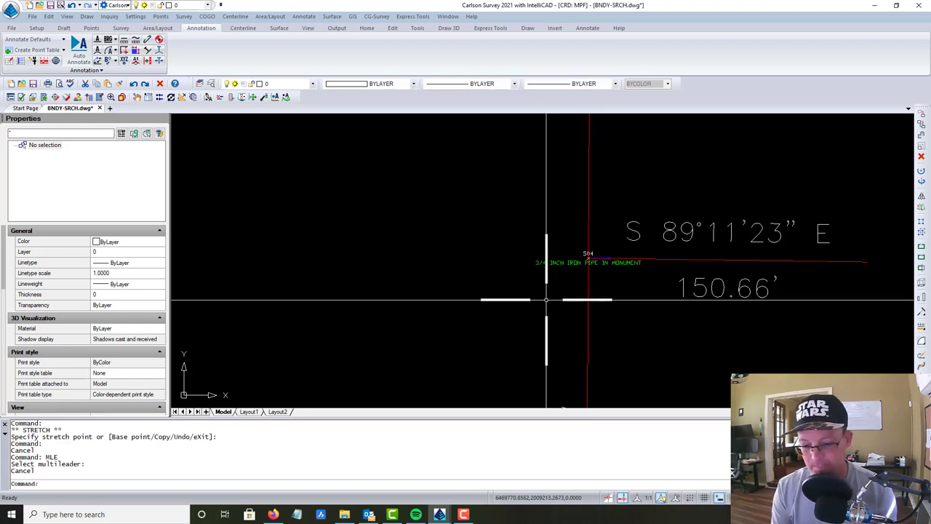
Add a multileader pointing at point 504 from the lower left with the text "M504: HELD AS ROTATION POINT FOR MP 036-088"
{"action": "type", "text": "MLEADER"}
{"action": "key", "text": "Return"}
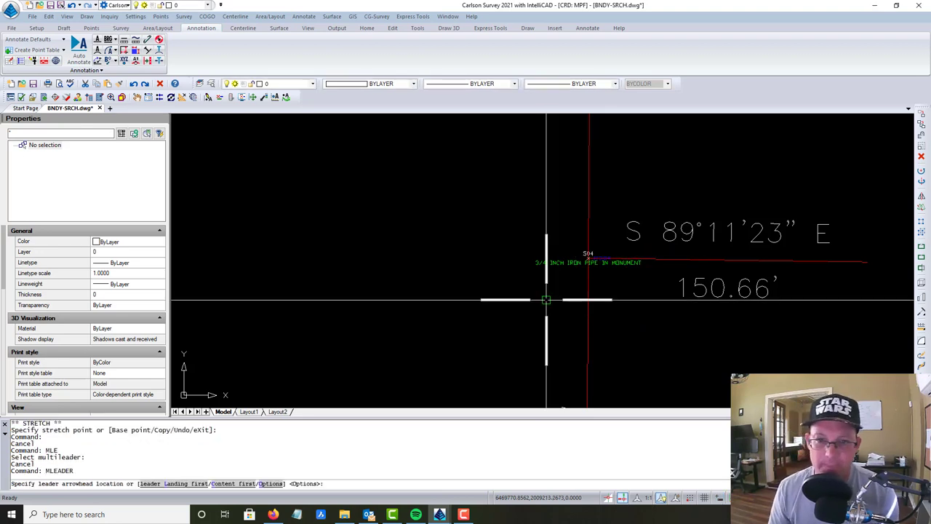
{"action": "scroll", "coordinate": [588, 257], "scroll_direction": "up", "scroll_amount": 6}
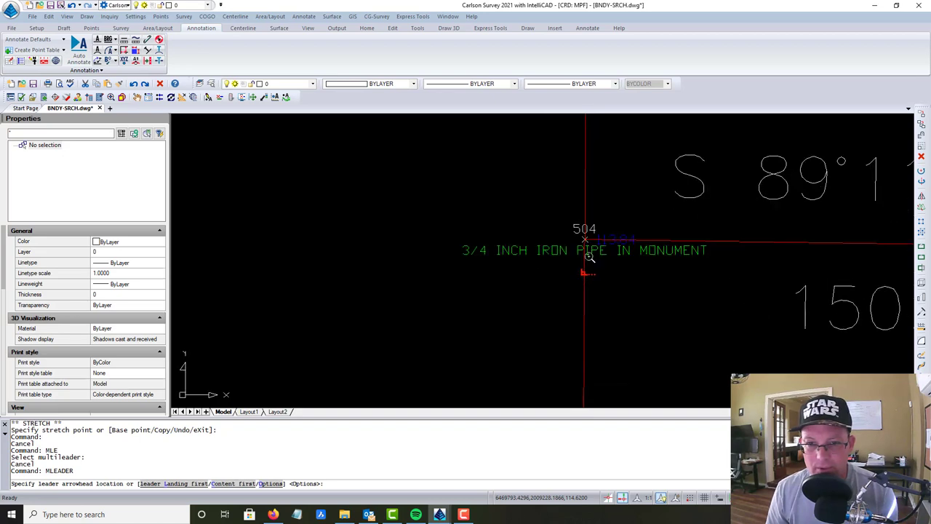
{"action": "left_click", "coordinate": [578, 221]}
{"action": "scroll", "coordinate": [541, 224], "scroll_direction": "down", "scroll_amount": 6}
{"action": "left_click", "coordinate": [463, 269]}
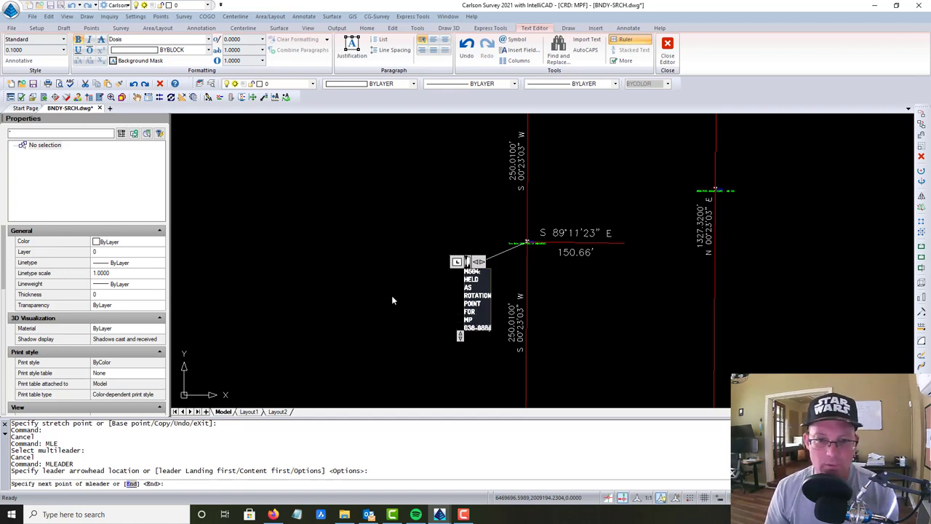
{"action": "key", "text": "Escape"}
Set the M504 leader's overall scale to 20 and move its landing and text left, nearly level with point 504
{"action": "left_click", "coordinate": [499, 279]}
{"action": "left_click", "coordinate": [446, 235]}
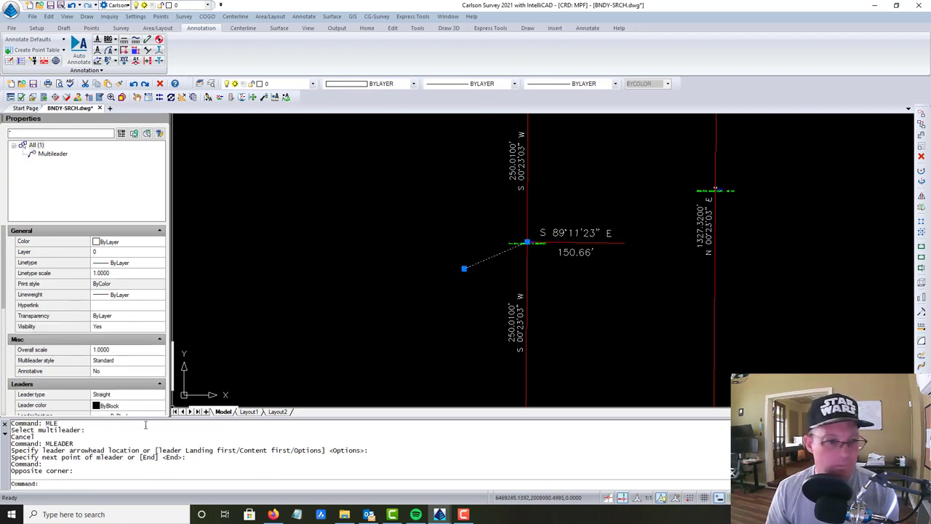
{"action": "left_click", "coordinate": [128, 352]}
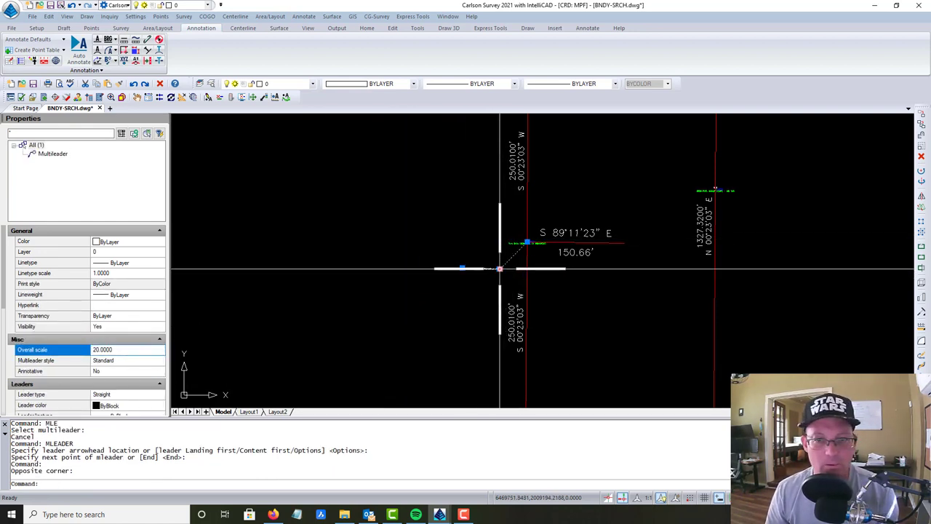
{"action": "left_click", "coordinate": [499, 269]}
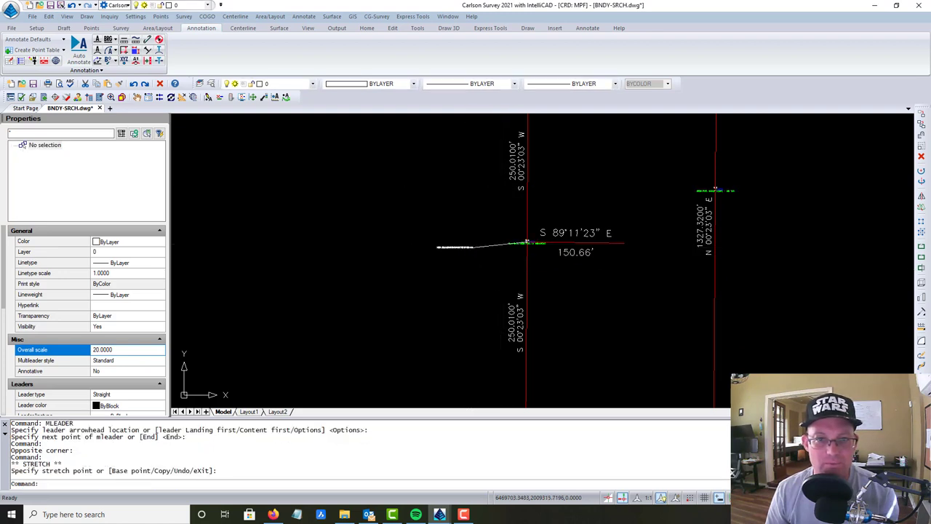
{"action": "key", "text": "Escape"}
Examine the other found monuments against the boundary lines east and north of the two annotated points
{"action": "middle_click_drag", "start_coordinate": [470, 189], "coordinate": [412, 243]}
{"action": "scroll", "coordinate": [460, 316], "scroll_direction": "up", "scroll_amount": 3}
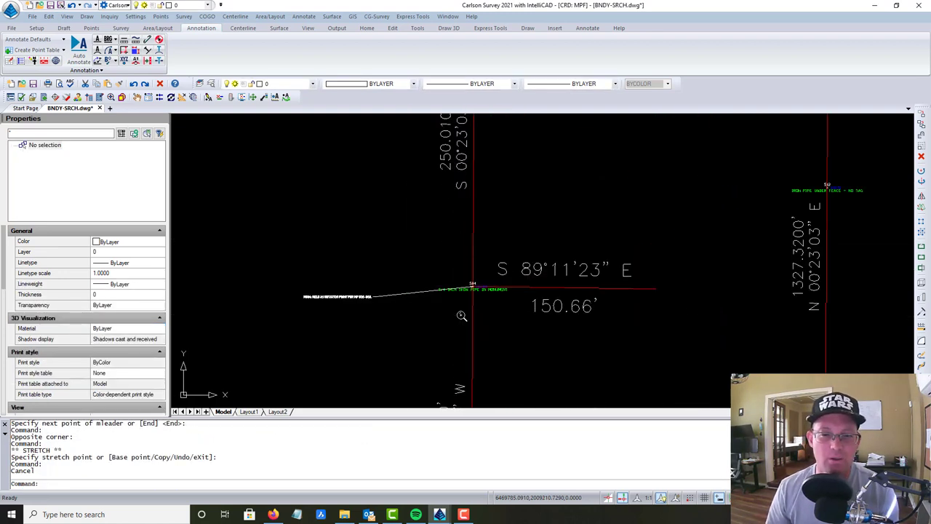
{"action": "middle_click_drag", "start_coordinate": [559, 287], "coordinate": [455, 266]}
{"action": "scroll", "coordinate": [609, 220], "scroll_direction": "down", "scroll_amount": 3}
{"action": "middle_click_drag", "start_coordinate": [611, 251], "coordinate": [436, 236]}
{"action": "middle_click_drag", "start_coordinate": [521, 284], "coordinate": [530, 386]}
{"action": "scroll", "coordinate": [500, 281], "scroll_direction": "up", "scroll_amount": 6}
{"action": "scroll", "coordinate": [507, 291], "scroll_direction": "up", "scroll_amount": 2}
{"action": "scroll", "coordinate": [508, 305], "scroll_direction": "down", "scroll_amount": 8}
{"action": "scroll", "coordinate": [509, 305], "scroll_direction": "up", "scroll_amount": 3}
{"action": "scroll", "coordinate": [508, 305], "scroll_direction": "down", "scroll_amount": 3}
{"action": "scroll", "coordinate": [555, 222], "scroll_direction": "up", "scroll_amount": 4}
{"action": "scroll", "coordinate": [555, 222], "scroll_direction": "up", "scroll_amount": 2}
{"action": "scroll", "coordinate": [544, 290], "scroll_direction": "down", "scroll_amount": 5}
{"action": "mouse_move", "coordinate": [544, 291]}
{"action": "middle_mouse_down"}
{"action": "mouse_move", "coordinate": [534, 293]}
{"action": "mouse_move", "coordinate": [472, 221]}
{"action": "mouse_move", "coordinate": [458, 249]}
{"action": "mouse_move", "coordinate": [473, 216]}
{"action": "mouse_move", "coordinate": [479, 239]}
{"action": "middle_mouse_up"}
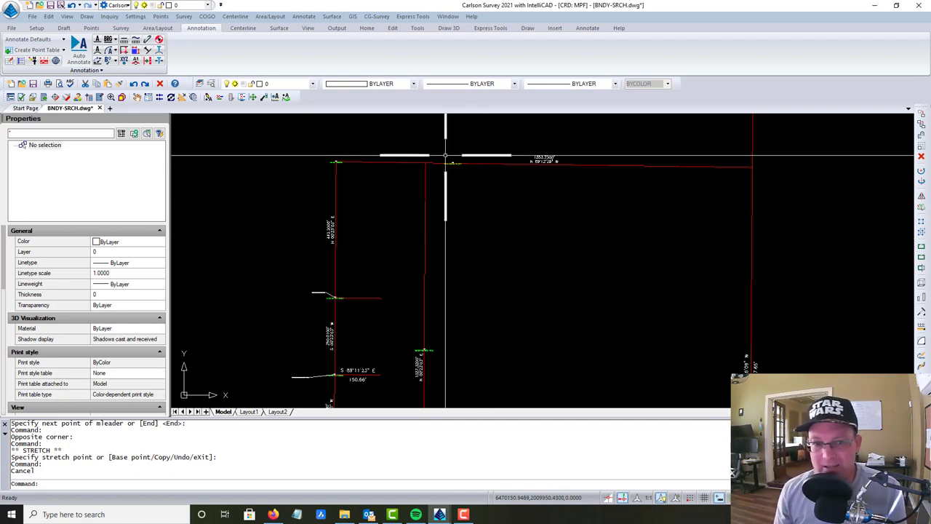
Compare the position of point 512, the iron pipe under the fence, with the inner north-south line and the two annotated monuments
{"action": "middle_click_drag", "start_coordinate": [407, 332], "coordinate": [432, 291]}
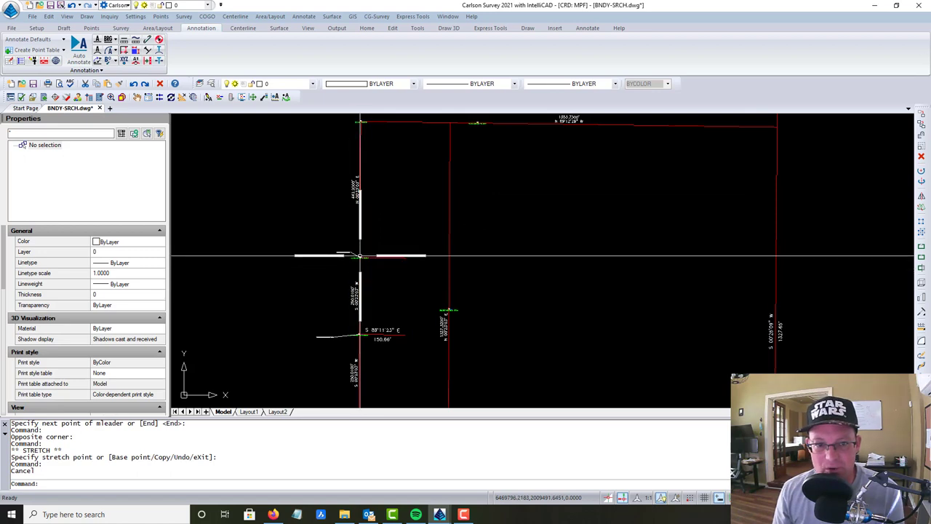
{"action": "scroll", "coordinate": [455, 310], "scroll_direction": "up", "scroll_amount": 5}
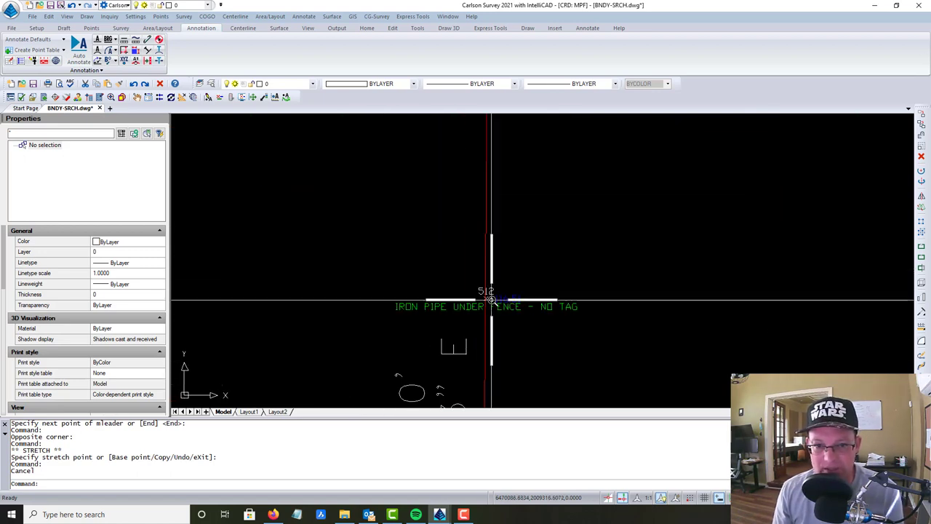
{"action": "scroll", "coordinate": [480, 305], "scroll_direction": "up", "scroll_amount": 2}
{"action": "scroll", "coordinate": [437, 305], "scroll_direction": "down", "scroll_amount": 7}
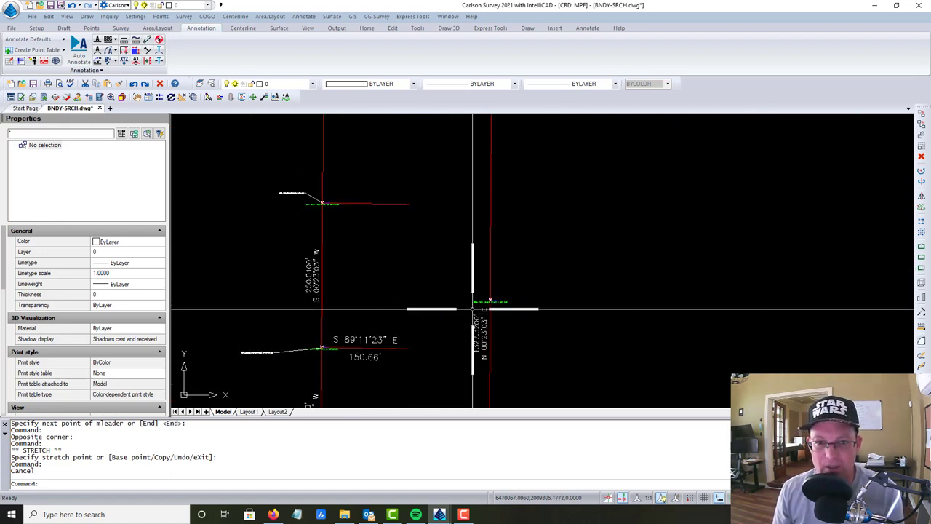
{"action": "scroll", "coordinate": [540, 328], "scroll_direction": "up", "scroll_amount": 6}
{"action": "middle_click_drag", "start_coordinate": [463, 321], "coordinate": [507, 346]}
{"action": "scroll", "coordinate": [478, 299], "scroll_direction": "up", "scroll_amount": 3}
{"action": "scroll", "coordinate": [476, 319], "scroll_direction": "down", "scroll_amount": 4}
{"action": "scroll", "coordinate": [474, 318], "scroll_direction": "down", "scroll_amount": 4}
{"action": "scroll", "coordinate": [437, 218], "scroll_direction": "up", "scroll_amount": 2}
{"action": "scroll", "coordinate": [471, 339], "scroll_direction": "up", "scroll_amount": 2}
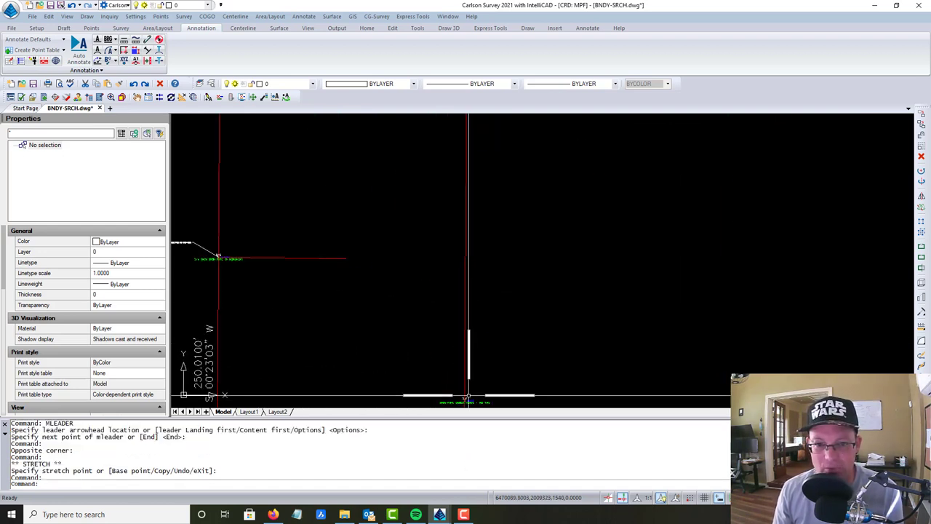
{"action": "middle_click_drag", "start_coordinate": [469, 390], "coordinate": [456, 212]}
{"action": "scroll", "coordinate": [455, 221], "scroll_direction": "up", "scroll_amount": 4}
{"action": "scroll", "coordinate": [442, 266], "scroll_direction": "down", "scroll_amount": 1}
{"action": "scroll", "coordinate": [442, 266], "scroll_direction": "down", "scroll_amount": 4}
{"action": "middle_click_drag", "start_coordinate": [366, 249], "coordinate": [392, 260]}
{"action": "scroll", "coordinate": [442, 260], "scroll_direction": "up", "scroll_amount": 1}
{"action": "middle_click_drag", "start_coordinate": [338, 299], "coordinate": [397, 320]}
{"action": "scroll", "coordinate": [397, 320], "scroll_direction": "down", "scroll_amount": 2}
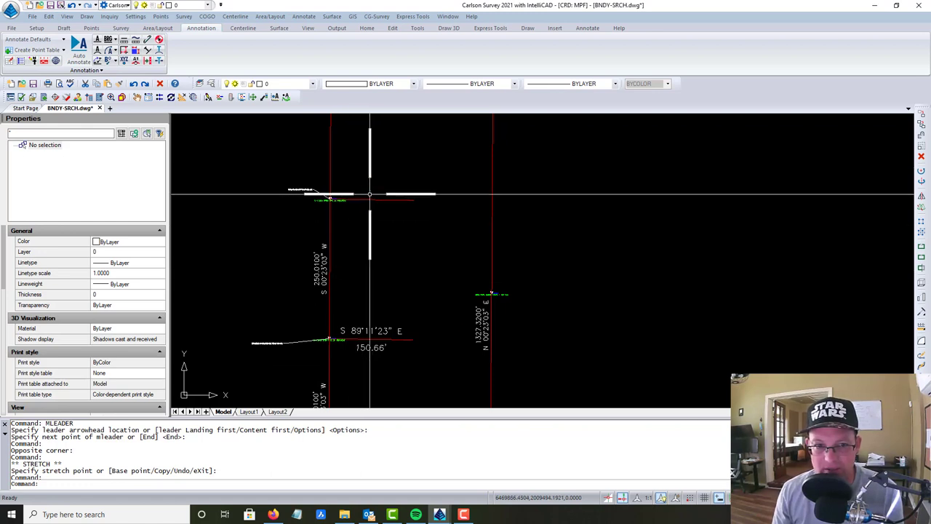
Inspect at close range how far point 512 lies from the inner north-south boundary line
{"action": "scroll", "coordinate": [509, 309], "scroll_direction": "up", "scroll_amount": 6}
{"action": "scroll", "coordinate": [430, 240], "scroll_direction": "down", "scroll_amount": 1}
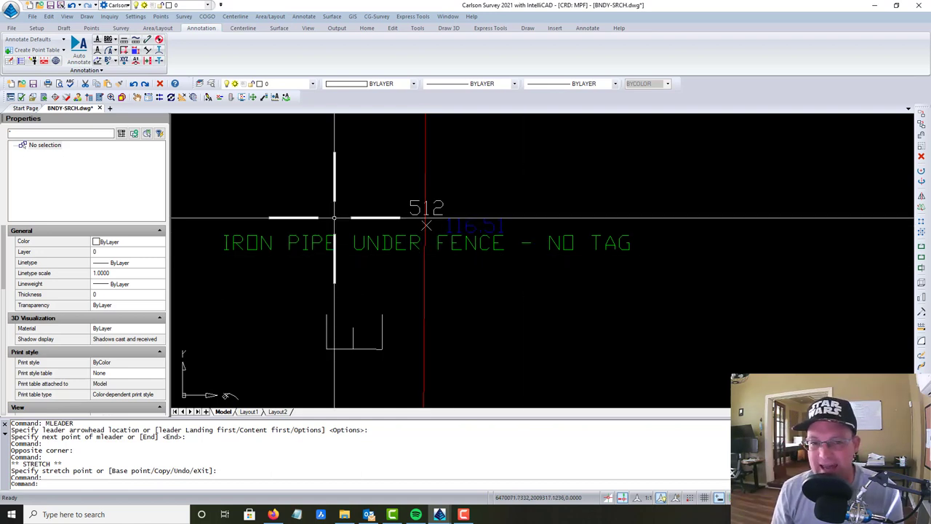
{"action": "scroll", "coordinate": [474, 218], "scroll_direction": "up", "scroll_amount": 2}
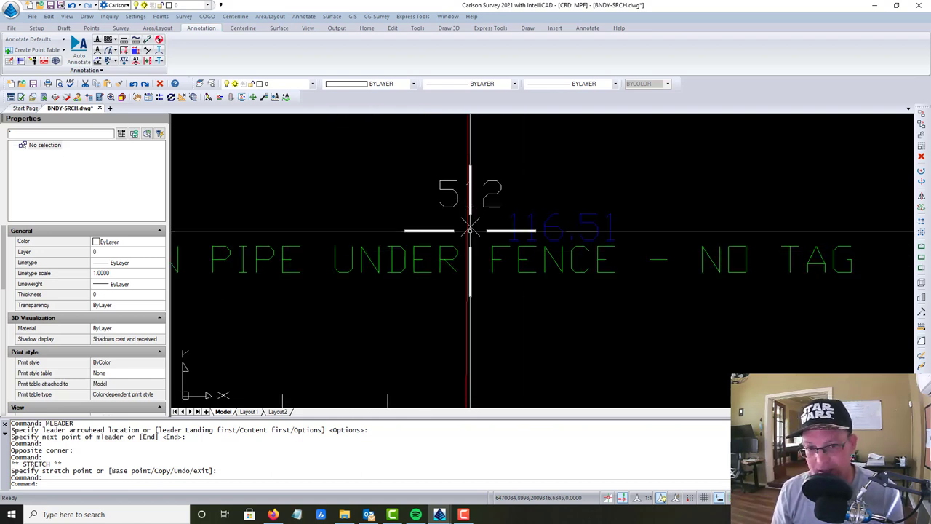
{"action": "scroll", "coordinate": [470, 232], "scroll_direction": "up", "scroll_amount": 3}
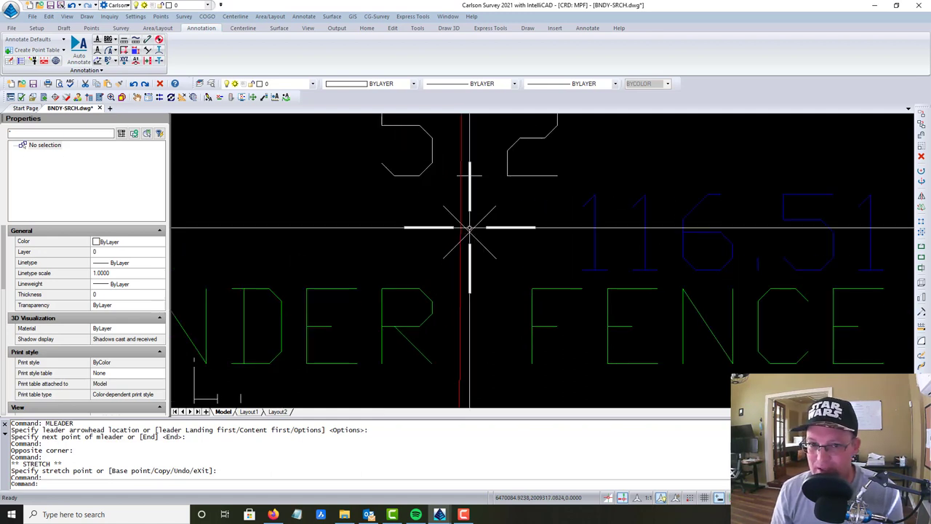
Examine at close range how point 508, the 3/4 inch iron pipe tagged LS 7823, sits on the north boundary line
{"action": "scroll", "coordinate": [463, 230], "scroll_direction": "down", "scroll_amount": 3}
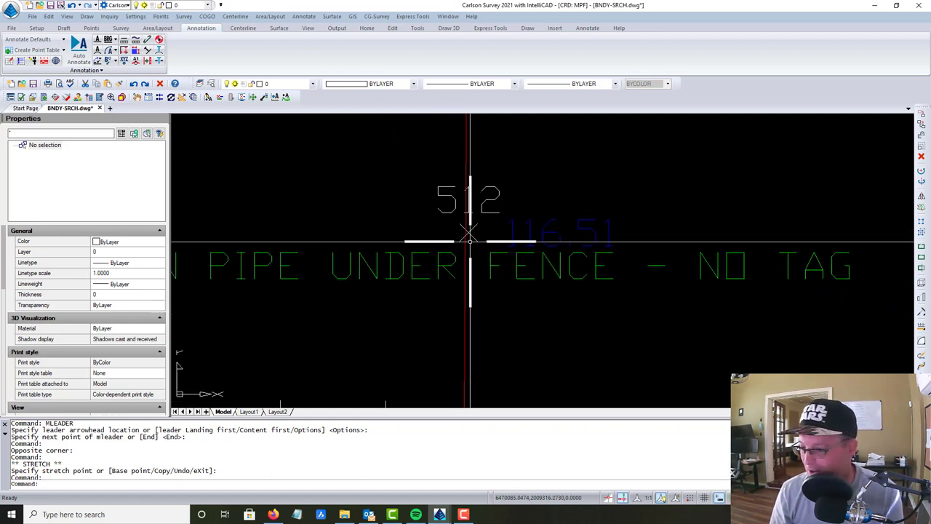
{"action": "scroll", "coordinate": [473, 241], "scroll_direction": "down", "scroll_amount": 6}
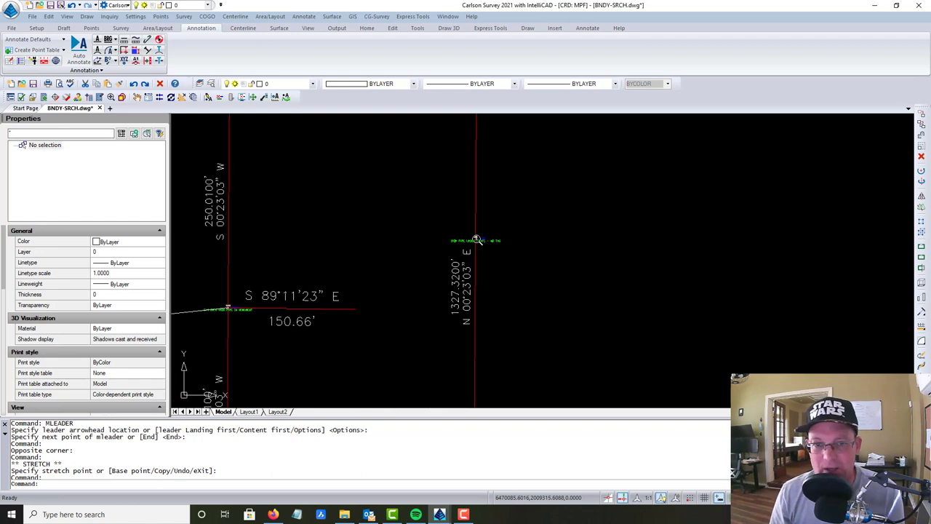
{"action": "scroll", "coordinate": [513, 262], "scroll_direction": "up", "scroll_amount": 8}
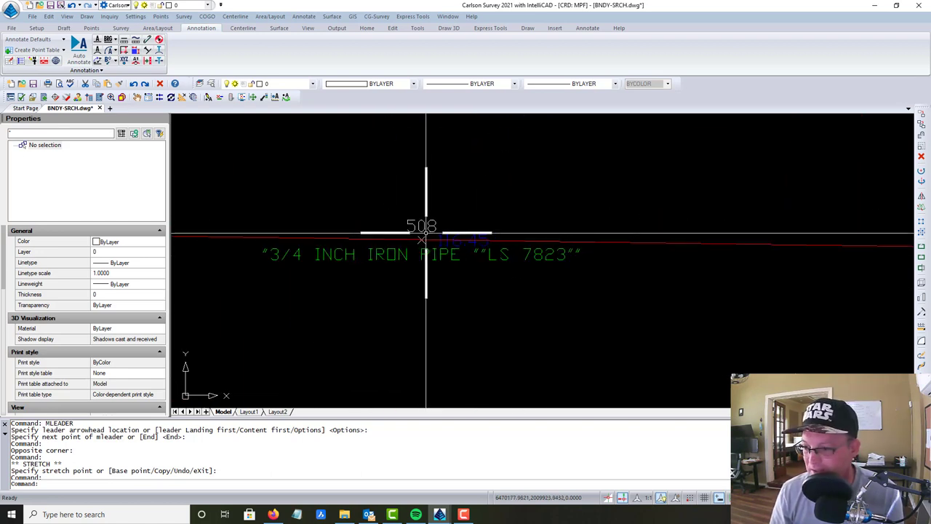
{"action": "scroll", "coordinate": [421, 234], "scroll_direction": "up", "scroll_amount": 4}
{"action": "scroll", "coordinate": [422, 244], "scroll_direction": "up", "scroll_amount": 2}
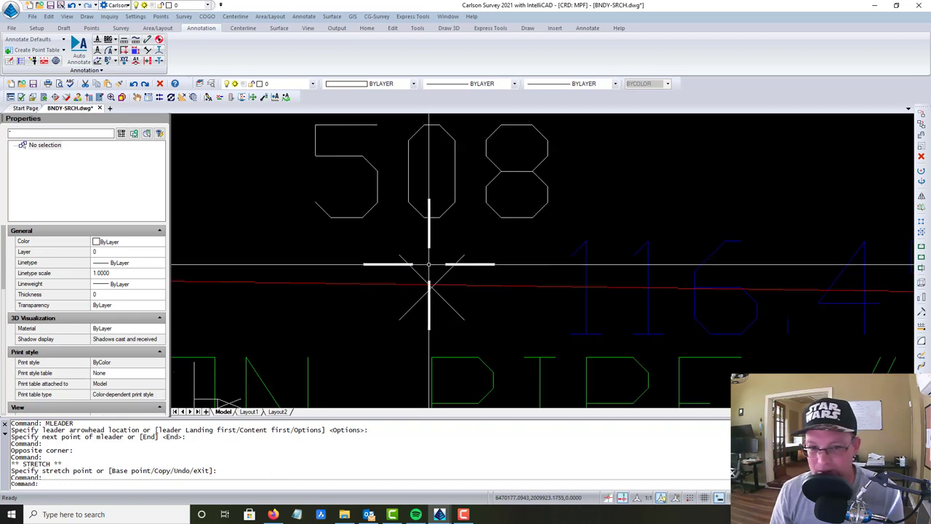
{"action": "scroll", "coordinate": [428, 265], "scroll_direction": "down", "scroll_amount": 5}
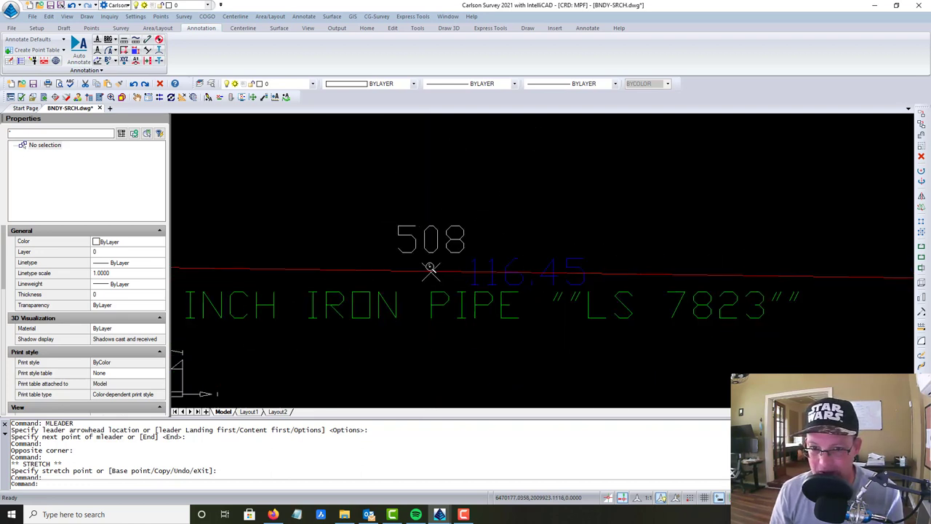
{"action": "mouse_move", "coordinate": [411, 275]}
{"action": "middle_mouse_down"}
{"action": "mouse_move", "coordinate": [507, 272]}
{"action": "mouse_move", "coordinate": [521, 238]}
{"action": "middle_mouse_up"}
Inspect point 510, the untagged iron pipe under pavement, against the boundary intersection at the block's southeast corner
{"action": "scroll", "coordinate": [554, 203], "scroll_direction": "down", "scroll_amount": 10}
{"action": "middle_click_drag", "start_coordinate": [553, 280], "coordinate": [510, 224]}
{"action": "scroll", "coordinate": [590, 304], "scroll_direction": "down", "scroll_amount": 3}
{"action": "middle_click_drag", "start_coordinate": [591, 304], "coordinate": [581, 300]}
{"action": "scroll", "coordinate": [571, 259], "scroll_direction": "up", "scroll_amount": 3}
{"action": "scroll", "coordinate": [571, 259], "scroll_direction": "down", "scroll_amount": 4}
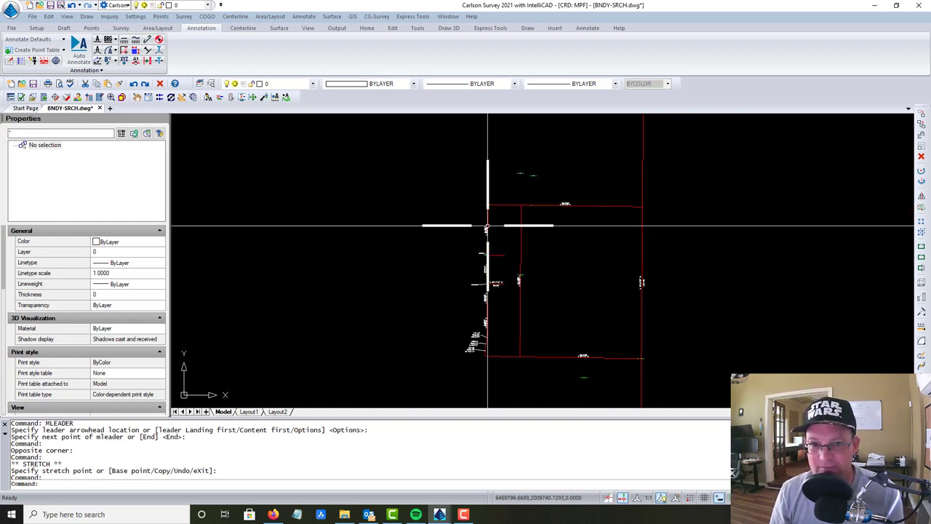
{"action": "middle_click_drag", "start_coordinate": [562, 324], "coordinate": [559, 317]}
{"action": "scroll", "coordinate": [553, 313], "scroll_direction": "up", "scroll_amount": 6}
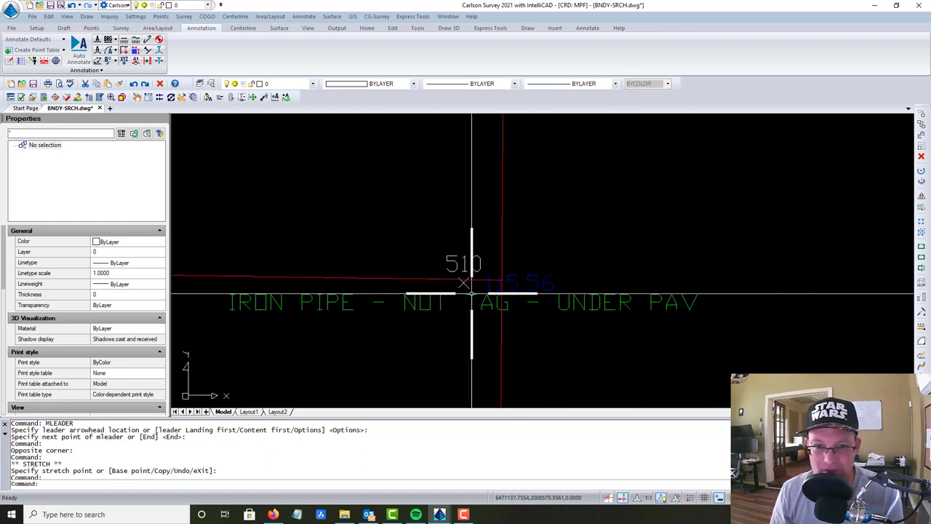
{"action": "scroll", "coordinate": [472, 293], "scroll_direction": "up", "scroll_amount": 3}
{"action": "scroll", "coordinate": [509, 312], "scroll_direction": "down", "scroll_amount": 2}
{"action": "scroll", "coordinate": [473, 251], "scroll_direction": "down", "scroll_amount": 5}
{"action": "middle_click_drag", "start_coordinate": [311, 270], "coordinate": [415, 257]}
{"action": "scroll", "coordinate": [411, 255], "scroll_direction": "down", "scroll_amount": 4}
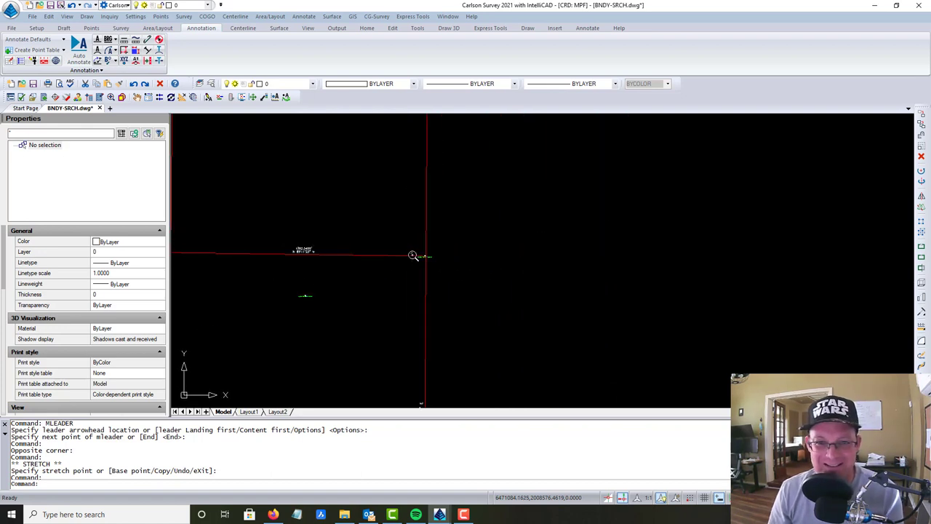
Compare point 510's location with the boundary lines continuing past the southeast intersection and the found pipes nearby
{"action": "scroll", "coordinate": [412, 255], "scroll_direction": "down", "scroll_amount": 6}
{"action": "scroll", "coordinate": [417, 185], "scroll_direction": "up", "scroll_amount": 5}
{"action": "scroll", "coordinate": [419, 191], "scroll_direction": "down", "scroll_amount": 3}
{"action": "middle_click_drag", "start_coordinate": [378, 358], "coordinate": [379, 319]}
{"action": "scroll", "coordinate": [398, 266], "scroll_direction": "up", "scroll_amount": 3}
{"action": "scroll", "coordinate": [444, 262], "scroll_direction": "up", "scroll_amount": 2}
{"action": "scroll", "coordinate": [492, 252], "scroll_direction": "up", "scroll_amount": 1}
{"action": "scroll", "coordinate": [534, 261], "scroll_direction": "up", "scroll_amount": 2}
{"action": "scroll", "coordinate": [540, 291], "scroll_direction": "up", "scroll_amount": 2}
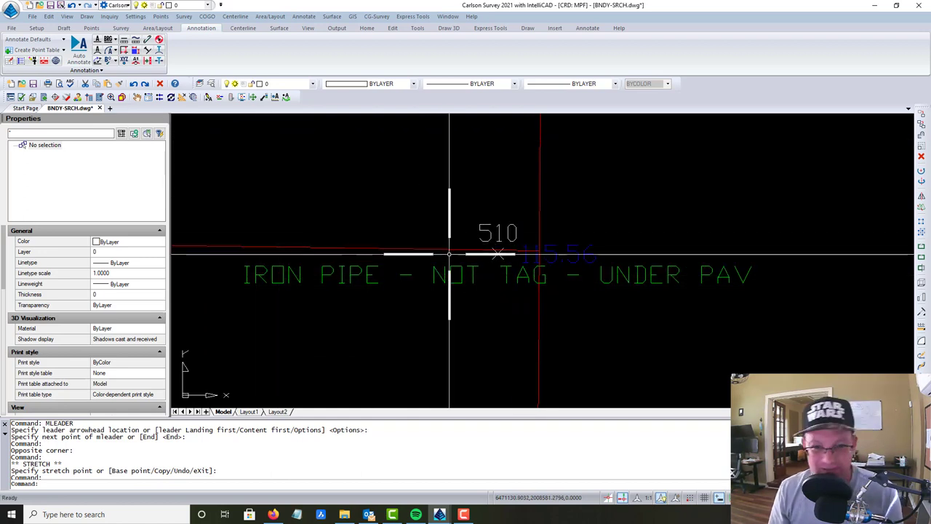
{"action": "type", "text": "ALIGN"}
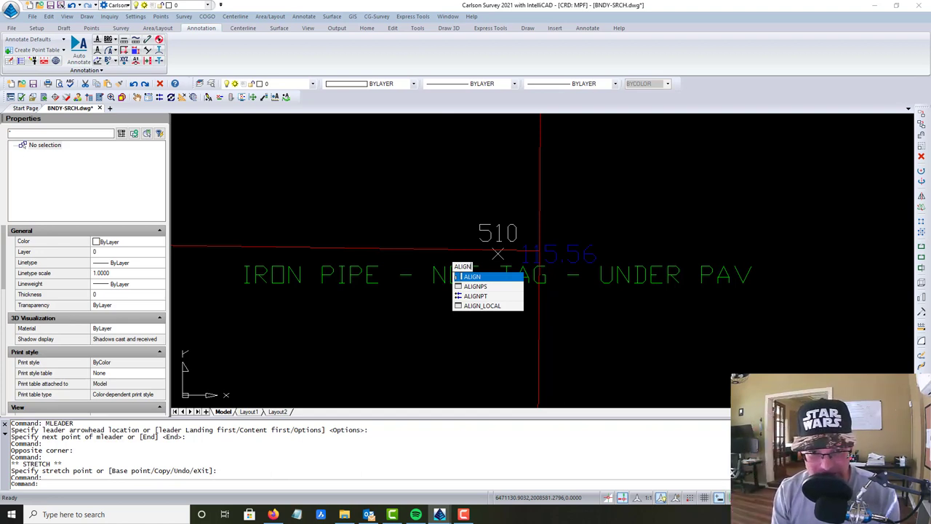
{"action": "key", "text": "BackSpace"}
{"action": "key", "text": "BackSpace"}
{"action": "key", "text": "BackSpace"}
{"action": "key", "text": "BackSpace"}
{"action": "key", "text": "BackSpace"}
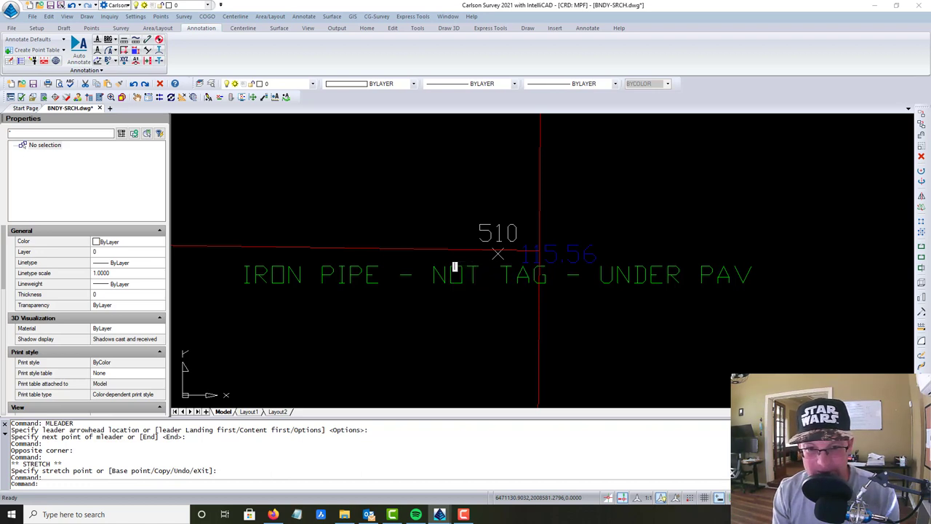
{"action": "key", "text": "Escape"}
Measure from point 510 to the southeast boundary intersection with an aligned dimension, cancelling before the dimension is placed
{"action": "type", "text": "DIM"}
{"action": "key", "text": "Return"}
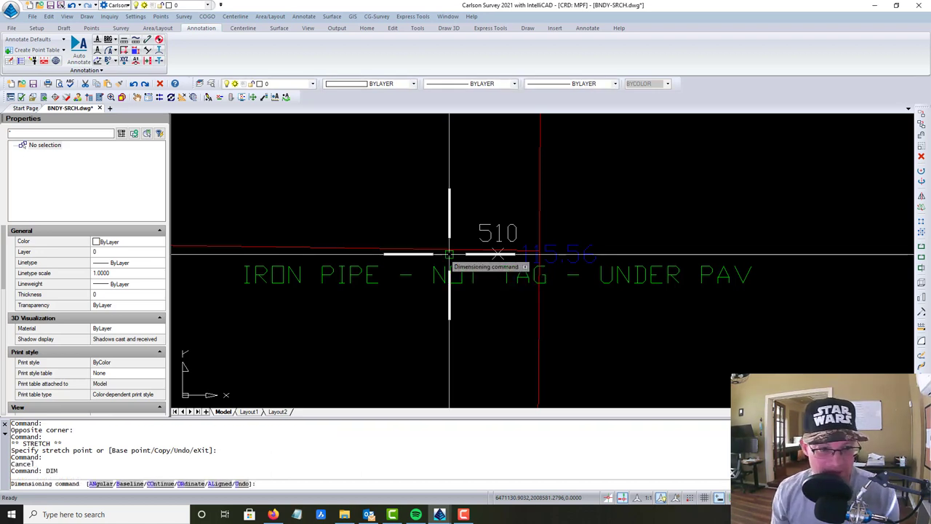
{"action": "type", "text": "AL"}
{"action": "key", "text": "Return"}
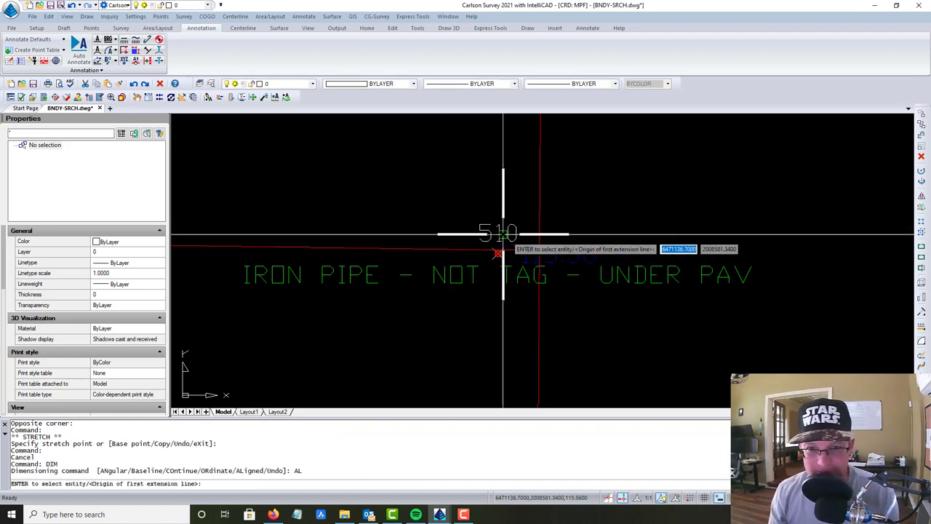
{"action": "left_click", "coordinate": [499, 254]}
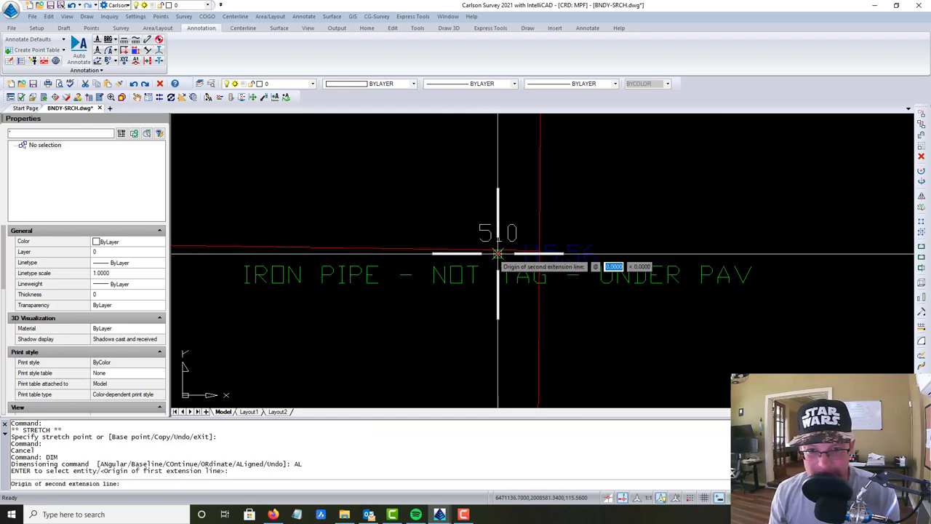
{"action": "left_click", "coordinate": [540, 252]}
{"action": "left_click", "coordinate": [557, 312]}
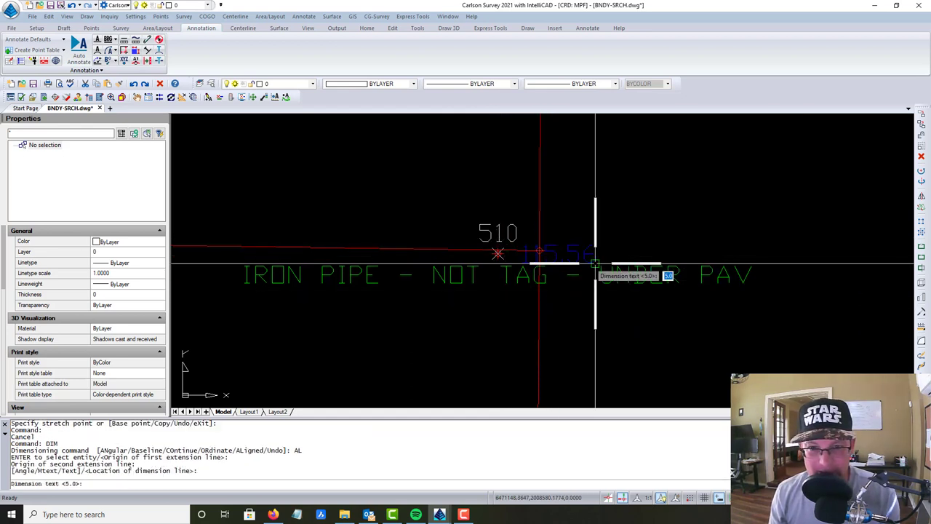
{"action": "key", "text": "Escape"}
{"action": "scroll", "coordinate": [512, 287], "scroll_direction": "down", "scroll_amount": 2}
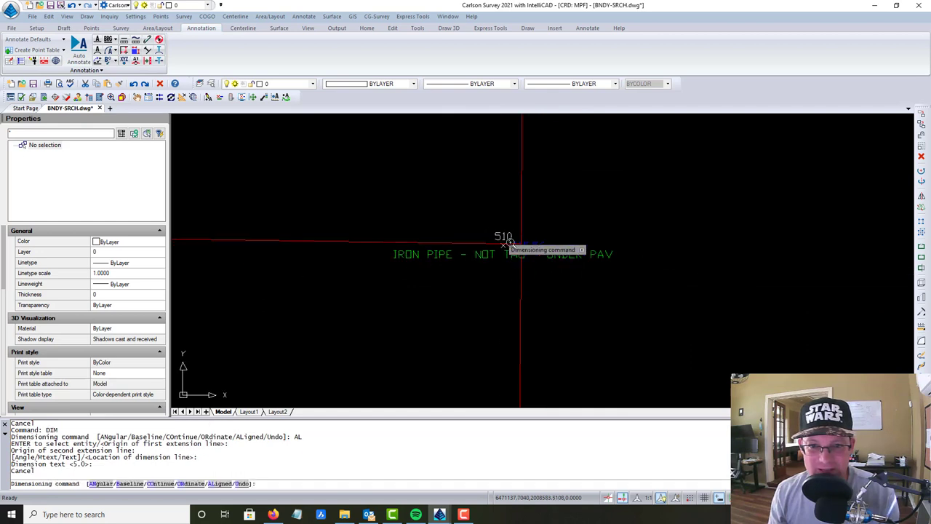
{"action": "scroll", "coordinate": [522, 243], "scroll_direction": "up", "scroll_amount": 3}
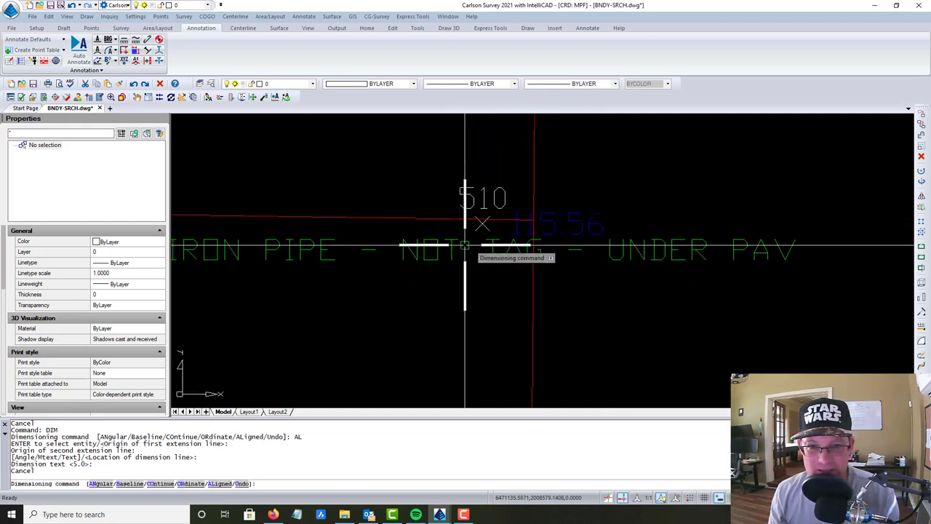
{"action": "key", "text": "Escape"}
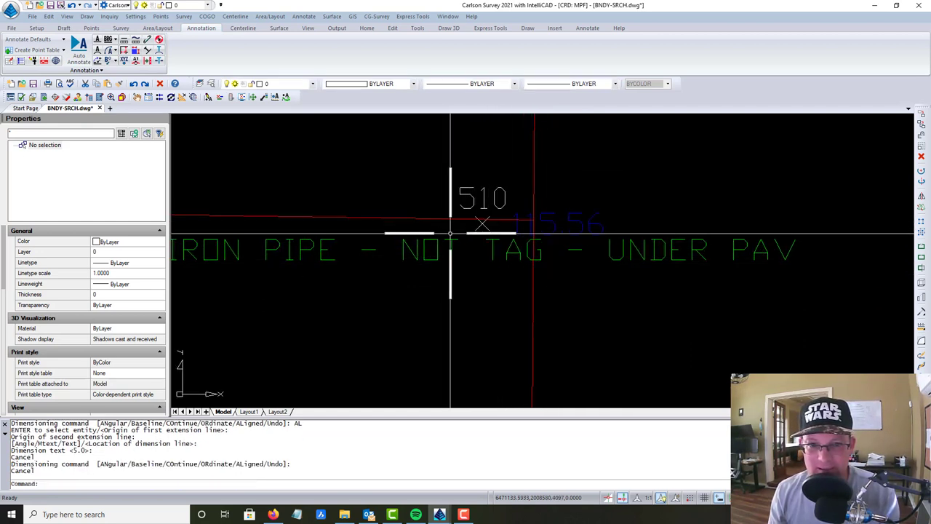
Review the east boundary line between the southeast intersection at point 510 and the northeast corner
{"action": "scroll", "coordinate": [523, 240], "scroll_direction": "down", "scroll_amount": 4}
{"action": "scroll", "coordinate": [529, 244], "scroll_direction": "down", "scroll_amount": 4}
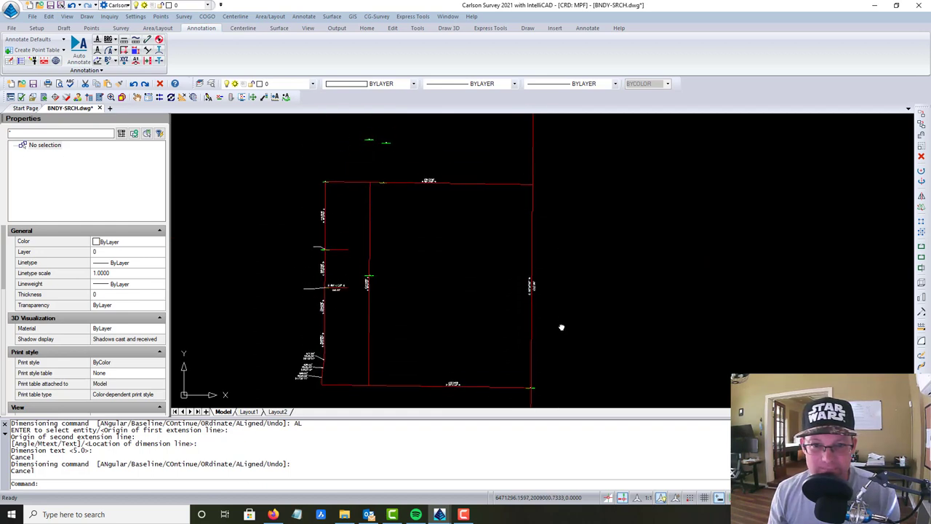
{"action": "scroll", "coordinate": [513, 378], "scroll_direction": "up", "scroll_amount": 8}
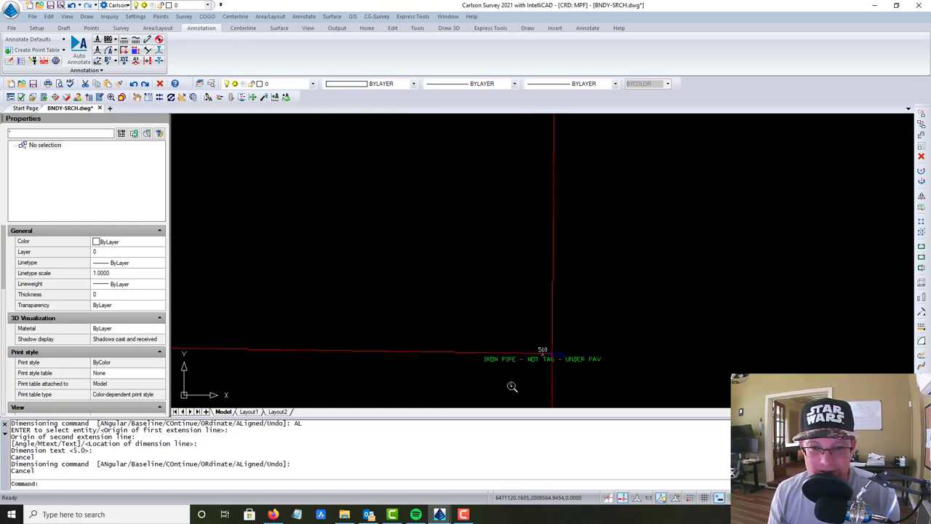
{"action": "scroll", "coordinate": [572, 327], "scroll_direction": "down", "scroll_amount": 3}
{"action": "scroll", "coordinate": [570, 331], "scroll_direction": "up", "scroll_amount": 3}
{"action": "scroll", "coordinate": [572, 320], "scroll_direction": "down", "scroll_amount": 6}
{"action": "middle_click_drag", "start_coordinate": [570, 309], "coordinate": [567, 422]}
{"action": "middle_click_drag", "start_coordinate": [567, 187], "coordinate": [557, 297]}
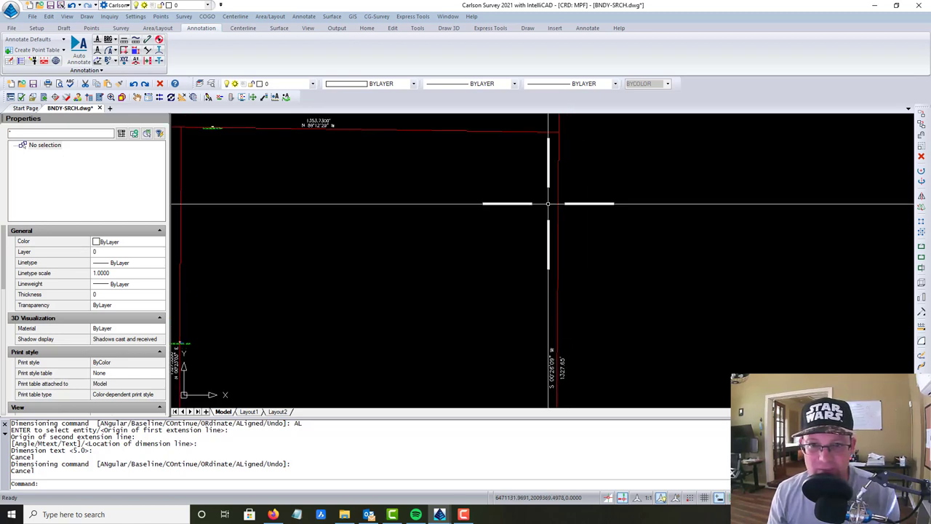
{"action": "middle_click_drag", "start_coordinate": [517, 400], "coordinate": [515, 290]}
{"action": "middle_click_drag", "start_coordinate": [525, 333], "coordinate": [530, 228]}
{"action": "middle_click_drag", "start_coordinate": [555, 327], "coordinate": [579, 270]}
Check point 510 again at close range against the overall block layout and its southeast corner lines
{"action": "scroll", "coordinate": [422, 339], "scroll_direction": "up", "scroll_amount": 5}
{"action": "scroll", "coordinate": [349, 302], "scroll_direction": "down", "scroll_amount": 5}
{"action": "scroll", "coordinate": [407, 316], "scroll_direction": "down", "scroll_amount": 2}
{"action": "scroll", "coordinate": [385, 235], "scroll_direction": "up", "scroll_amount": 5}
{"action": "scroll", "coordinate": [381, 259], "scroll_direction": "down", "scroll_amount": 4}
{"action": "scroll", "coordinate": [381, 259], "scroll_direction": "down", "scroll_amount": 4}
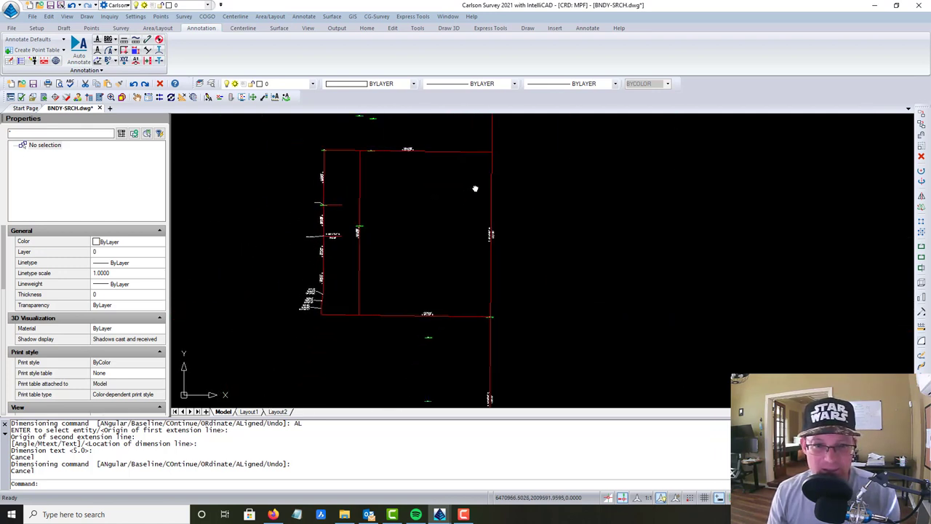
{"action": "scroll", "coordinate": [478, 316], "scroll_direction": "up", "scroll_amount": 3}
{"action": "scroll", "coordinate": [517, 365], "scroll_direction": "up", "scroll_amount": 2}
{"action": "scroll", "coordinate": [523, 360], "scroll_direction": "up", "scroll_amount": 4}
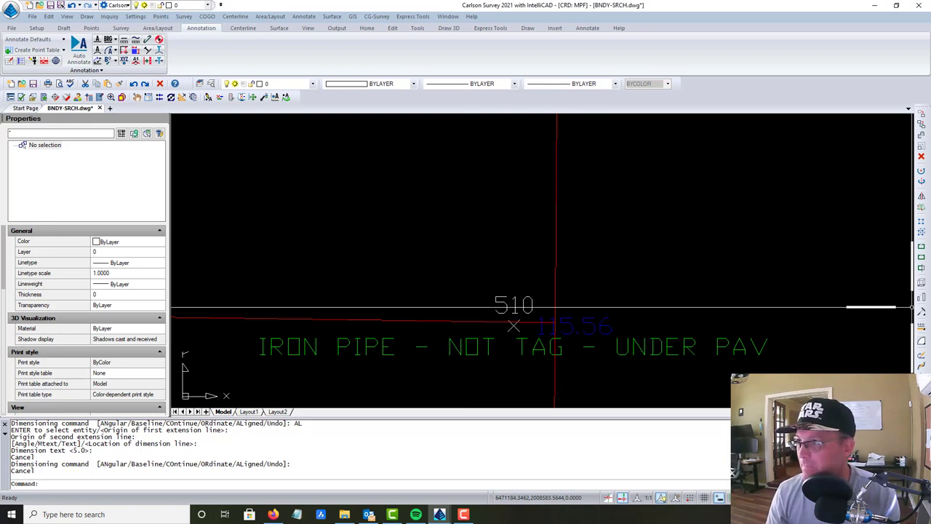
Open the record map 036_m_088.pdf in Nitro Pro and follow its 1327.32' line to the SE COR SITE mark
{"action": "key", "text": "super+e"}
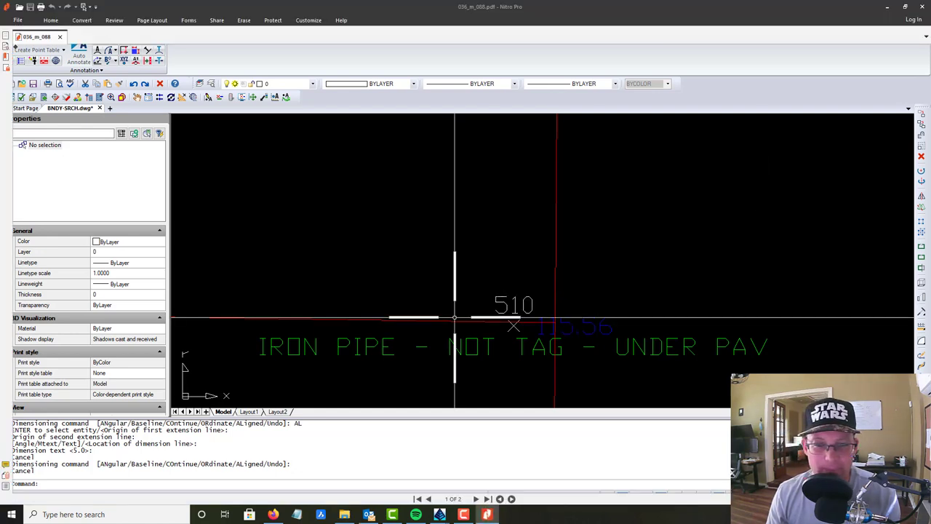
{"action": "left_click", "coordinate": [490, 515]}
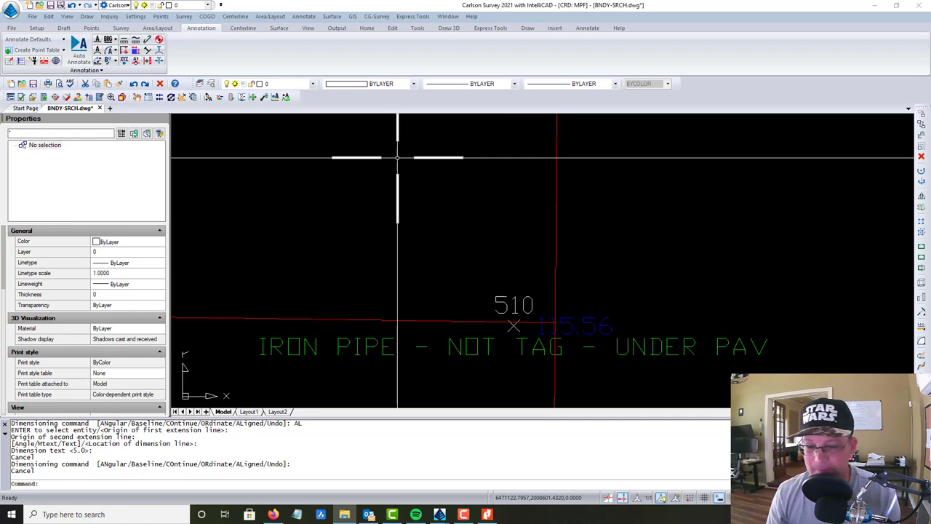
{"action": "key", "text": "alt+Tab"}
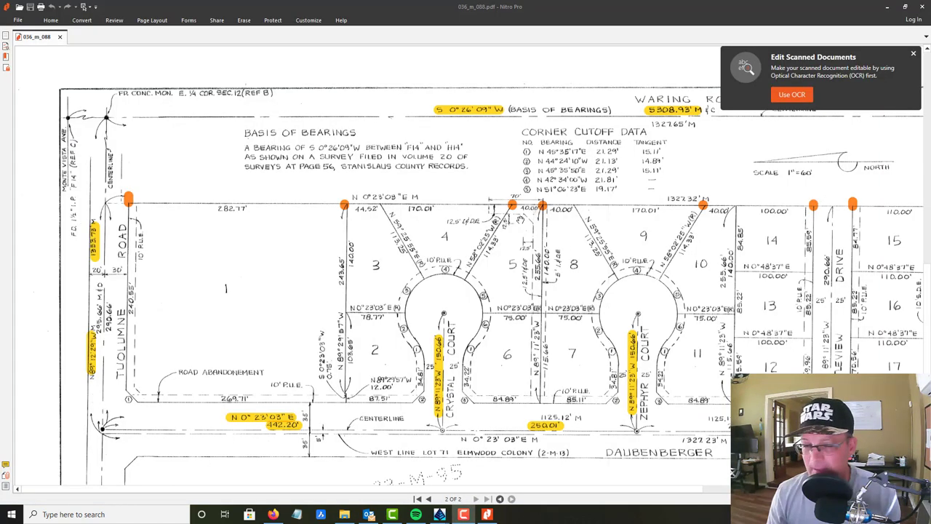
{"action": "left_click_drag", "start_coordinate": [537, 294], "coordinate": [563, 380]}
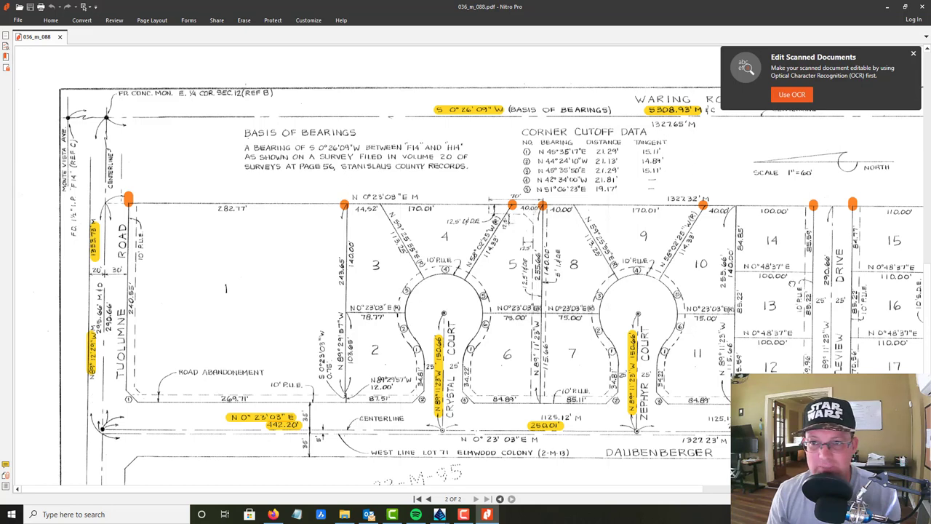
{"action": "left_click_drag", "start_coordinate": [402, 182], "coordinate": [197, 183]}
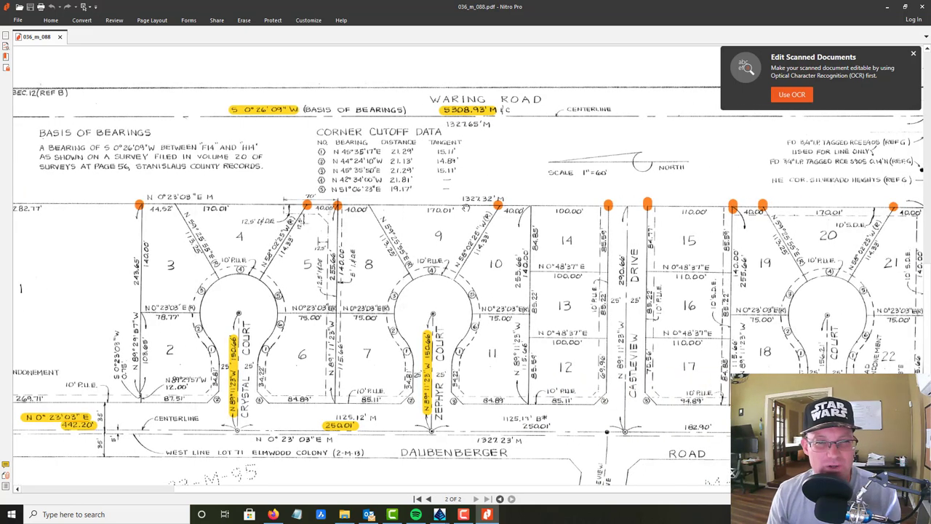
{"action": "left_click_drag", "start_coordinate": [614, 235], "coordinate": [467, 298]}
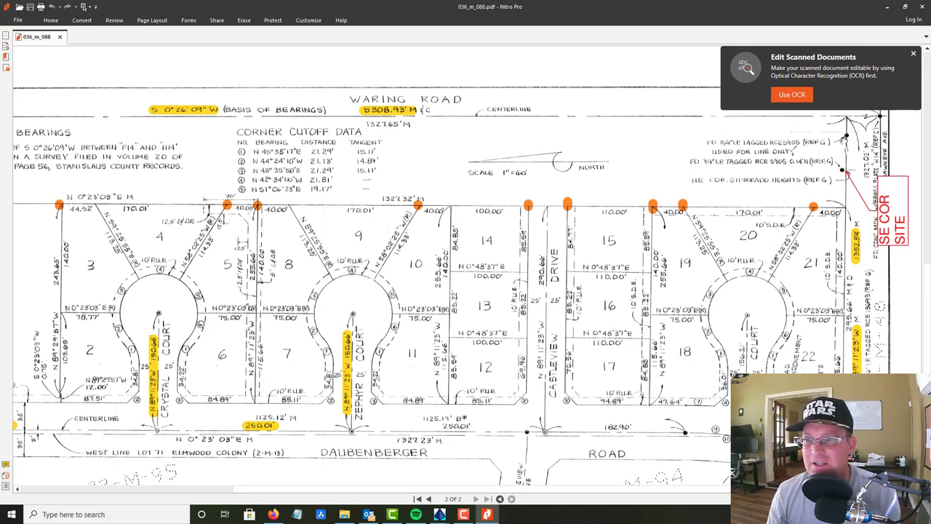
Dismiss the OCR notice and study the found iron pipe notes and the 1352.54' line near the SE COR SITE mark
{"action": "left_click", "coordinate": [912, 55]}
{"action": "scroll", "coordinate": [849, 130], "scroll_direction": "up", "scroll_amount": 3, "text": "ctrl"}
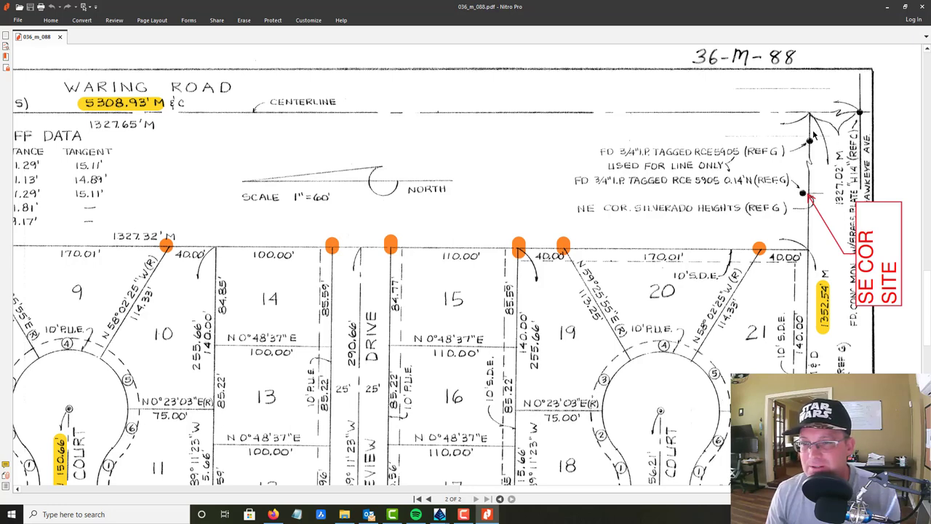
{"action": "scroll", "coordinate": [465, 264], "scroll_direction": "down", "scroll_amount": 5}
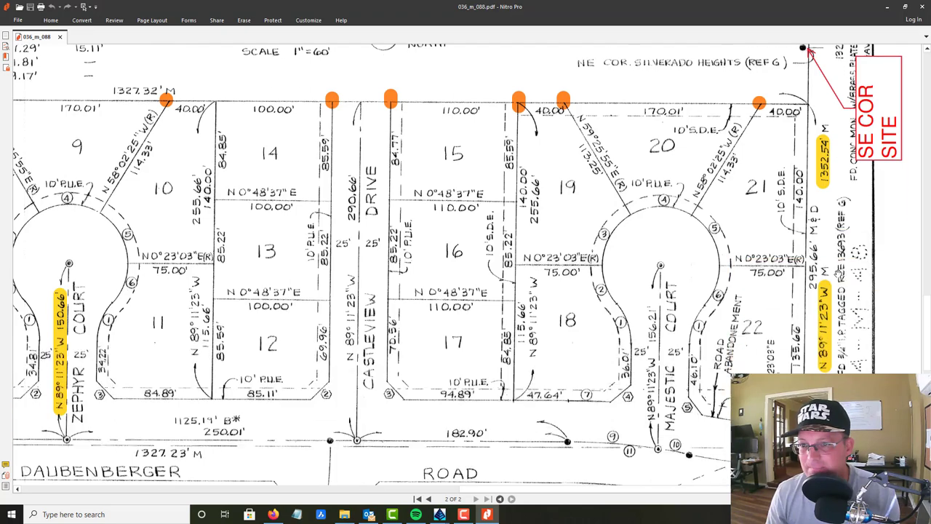
{"action": "scroll", "coordinate": [465, 265], "scroll_direction": "up", "scroll_amount": 3}
{"action": "scroll", "coordinate": [831, 353], "scroll_direction": "down", "scroll_amount": 3}
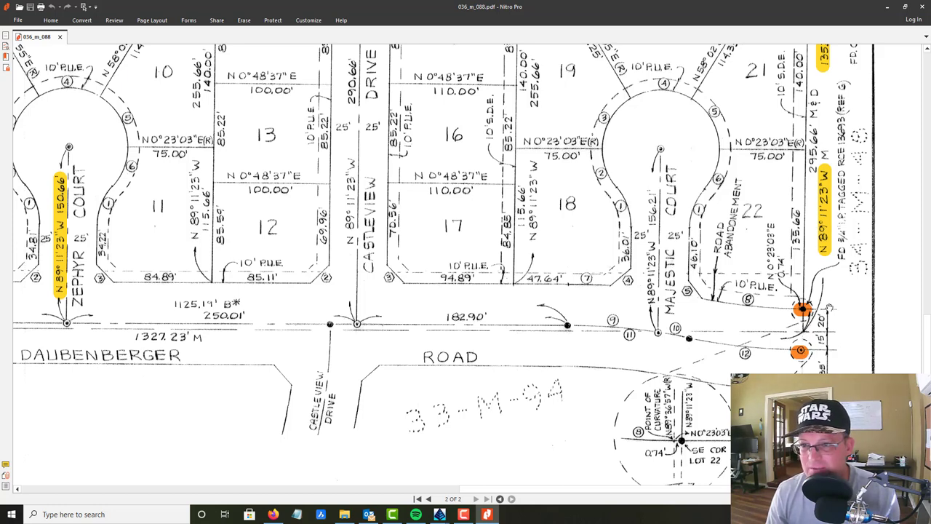
{"action": "scroll", "coordinate": [829, 265], "scroll_direction": "up", "scroll_amount": 3}
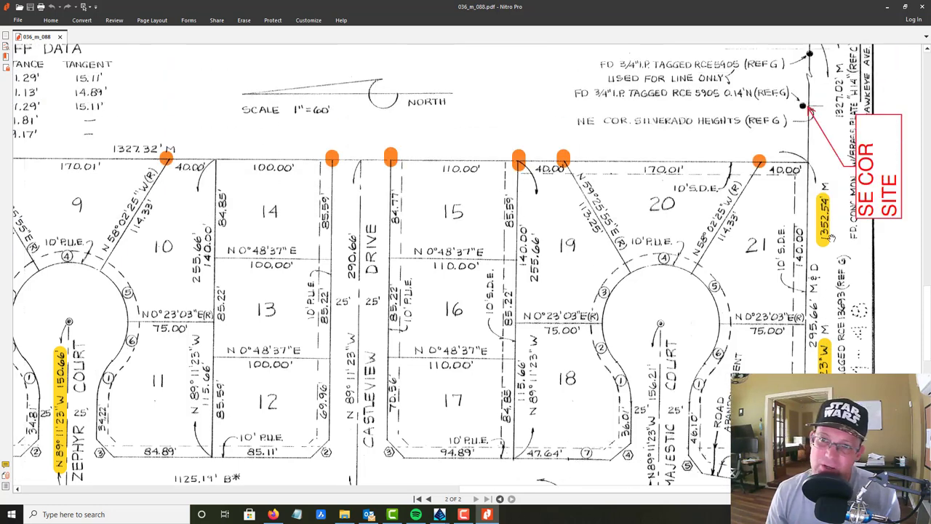
Return to the Carlson Survey drawing and compare point 510 with the east end of the 1352.54' line
{"action": "left_click", "coordinate": [889, 7]}
{"action": "scroll", "coordinate": [505, 284], "scroll_direction": "down", "scroll_amount": 3}
{"action": "middle_click_drag", "start_coordinate": [505, 284], "coordinate": [749, 178]}
{"action": "scroll", "coordinate": [499, 183], "scroll_direction": "down", "scroll_amount": 6}
{"action": "middle_click_drag", "start_coordinate": [281, 207], "coordinate": [491, 230]}
{"action": "scroll", "coordinate": [437, 197], "scroll_direction": "up", "scroll_amount": 2}
{"action": "scroll", "coordinate": [451, 193], "scroll_direction": "down", "scroll_amount": 5}
{"action": "key", "text": "Escape"}
{"action": "scroll", "coordinate": [545, 197], "scroll_direction": "up", "scroll_amount": 3}
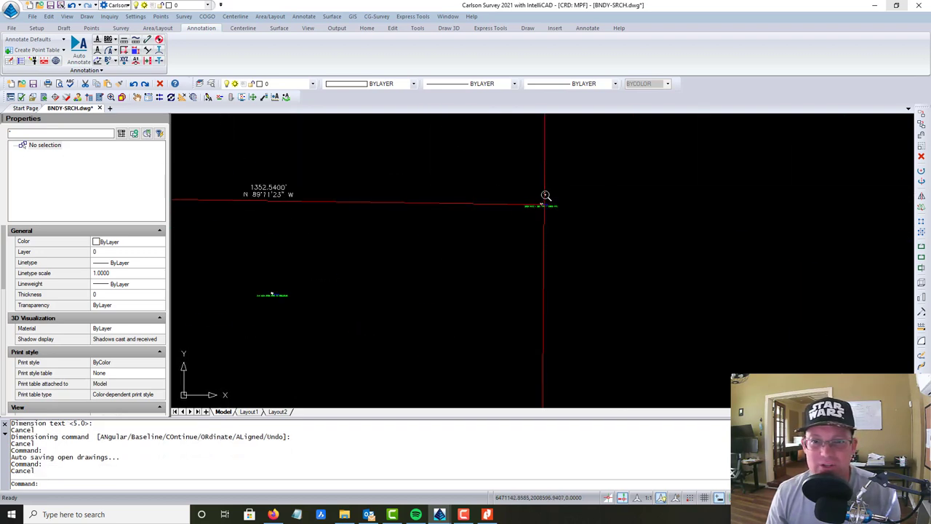
{"action": "scroll", "coordinate": [543, 210], "scroll_direction": "up", "scroll_amount": 2}
{"action": "scroll", "coordinate": [538, 207], "scroll_direction": "up", "scroll_amount": 4}
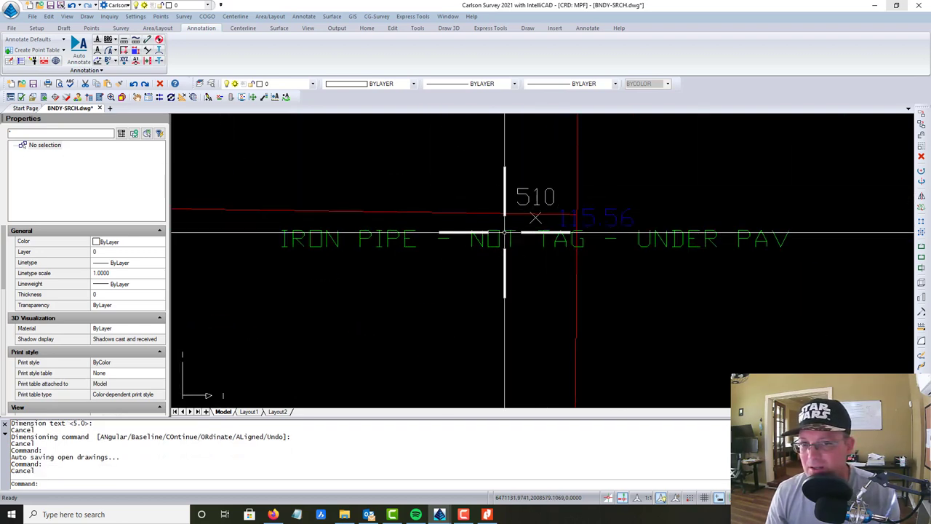
Insert the drawing file MP 039-008.dwg as a block at 0,0,0 with a uniform scale of 1
{"action": "scroll", "coordinate": [542, 222], "scroll_direction": "down", "scroll_amount": 4}
{"action": "scroll", "coordinate": [542, 224], "scroll_direction": "down", "scroll_amount": 6}
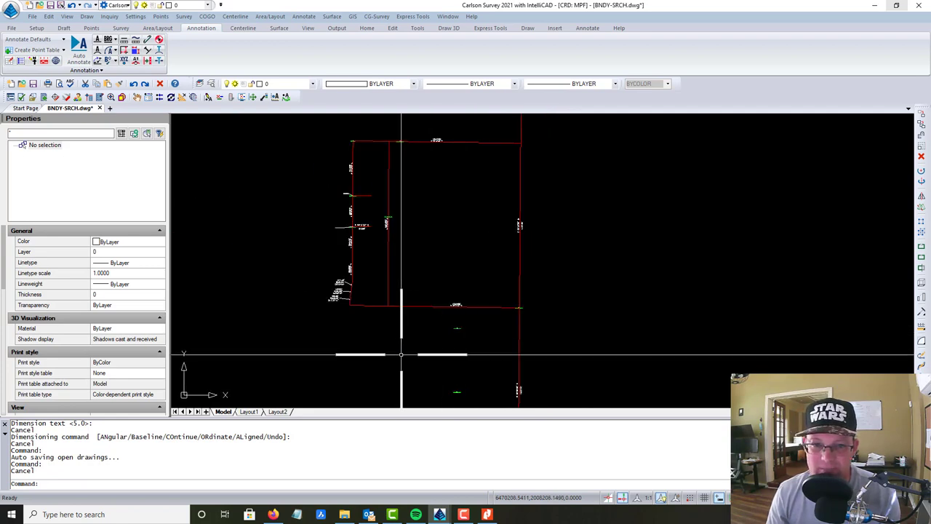
{"action": "key", "text": "Escape"}
{"action": "middle_click_drag", "start_coordinate": [575, 273], "coordinate": [522, 270]}
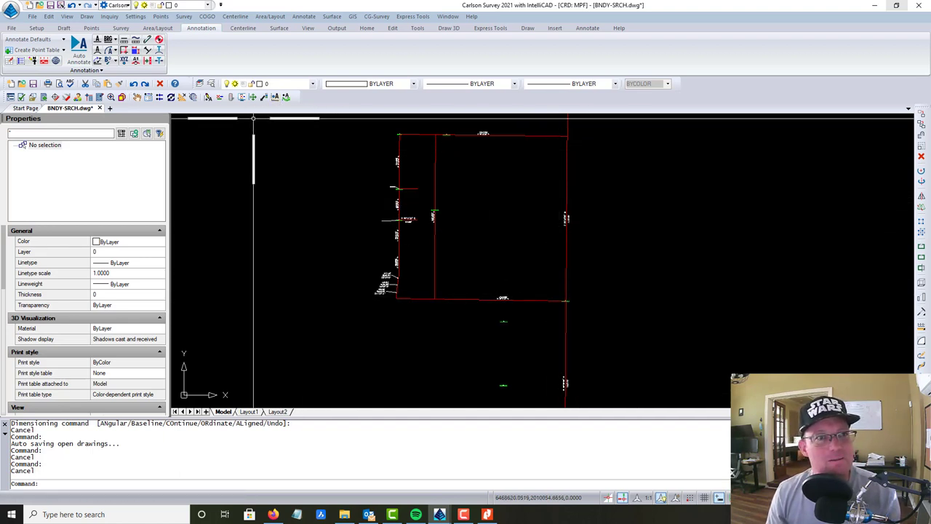
{"action": "type", "text": "insert"}
{"action": "key", "text": "Return"}
{"action": "left_click", "coordinate": [571, 196]}
{"action": "left_click", "coordinate": [563, 210]}
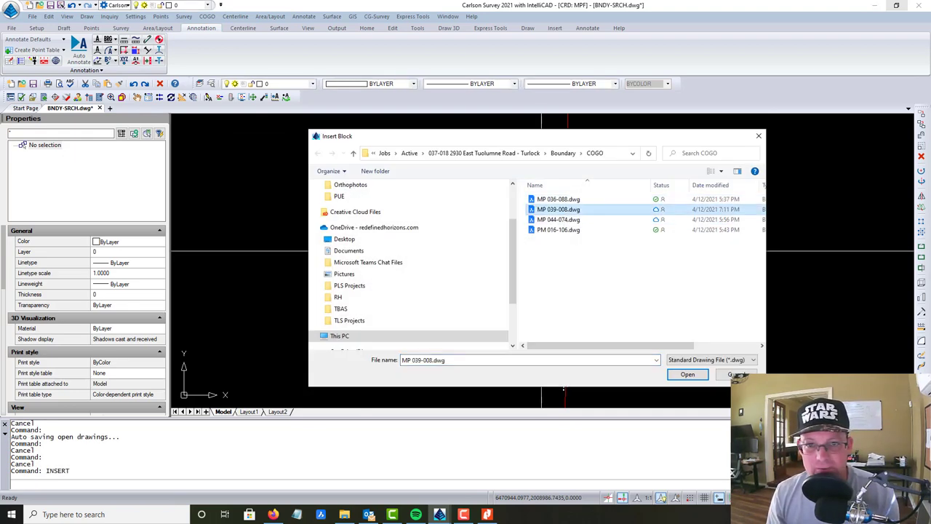
{"action": "left_click", "coordinate": [687, 374]}
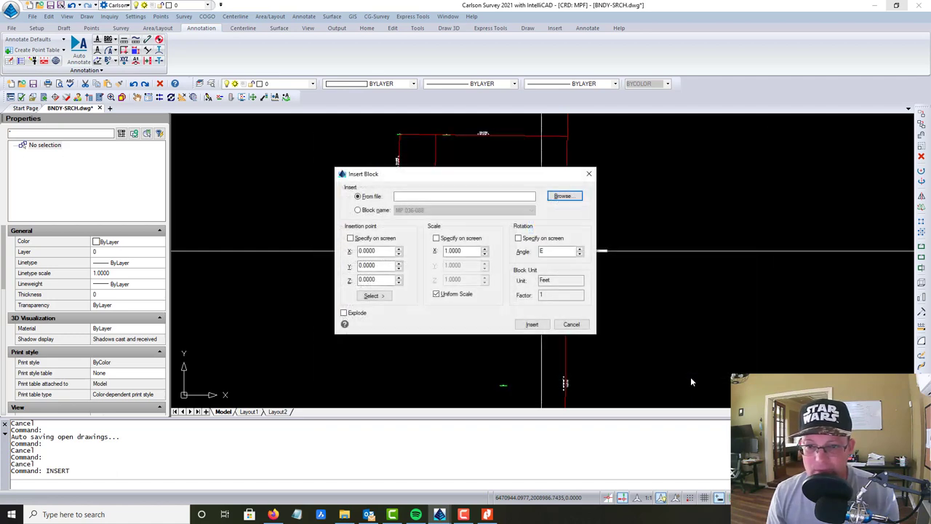
{"action": "left_click", "coordinate": [533, 324]}
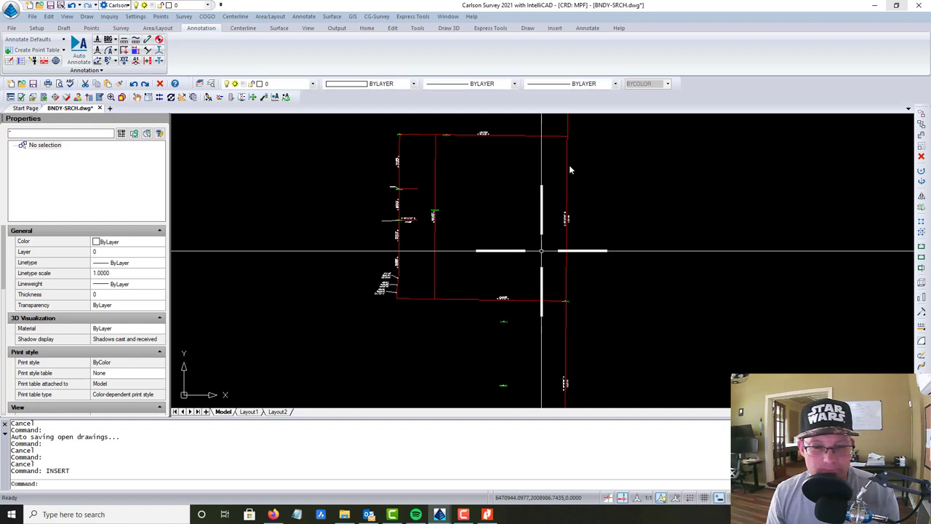
Move the inserted MP 039-008 block into the clear space just east of the main boundary layout
{"action": "scroll", "coordinate": [687, 246], "scroll_direction": "down", "scroll_amount": 6}
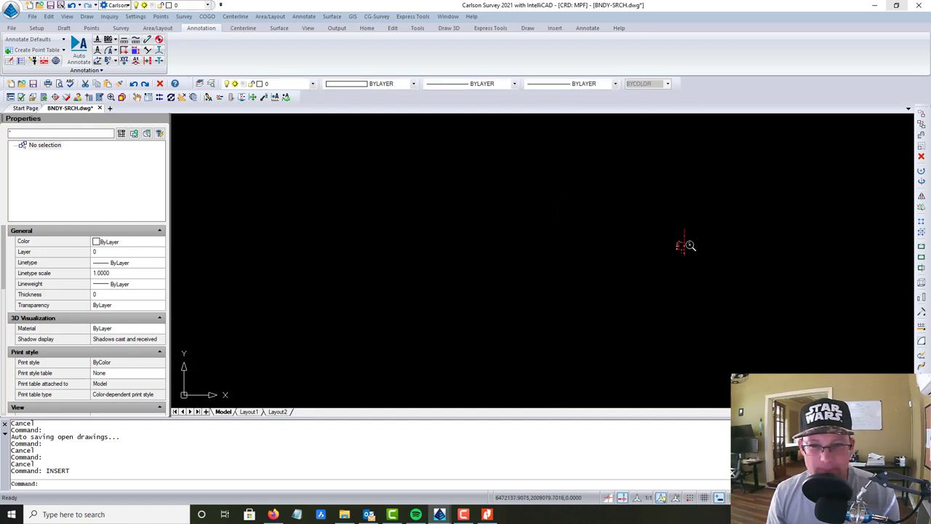
{"action": "scroll", "coordinate": [686, 245], "scroll_direction": "down", "scroll_amount": 5}
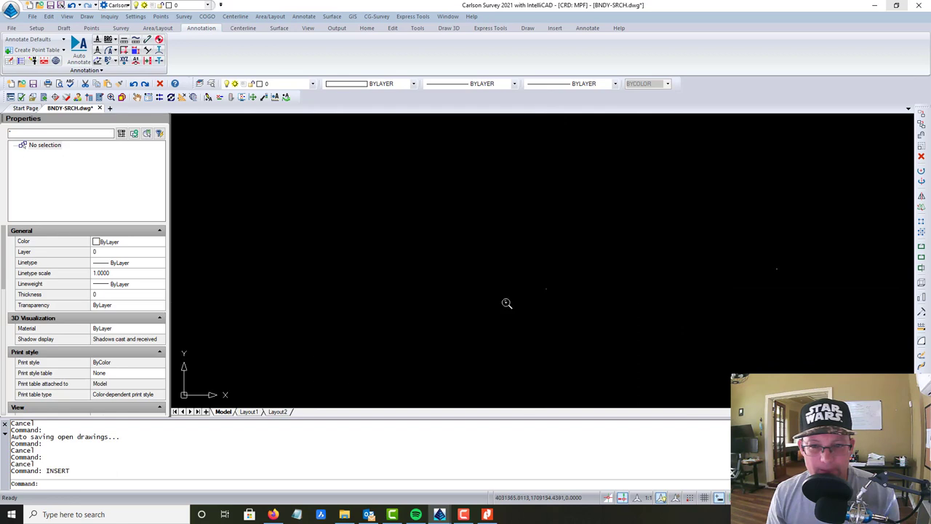
{"action": "type", "text": "m"}
{"action": "key", "text": "Return"}
{"action": "left_click", "coordinate": [567, 304]}
{"action": "left_click", "coordinate": [527, 272]}
{"action": "key", "text": "Return"}
{"action": "left_click", "coordinate": [544, 291]}
{"action": "scroll", "coordinate": [723, 308], "scroll_direction": "up", "scroll_amount": 3}
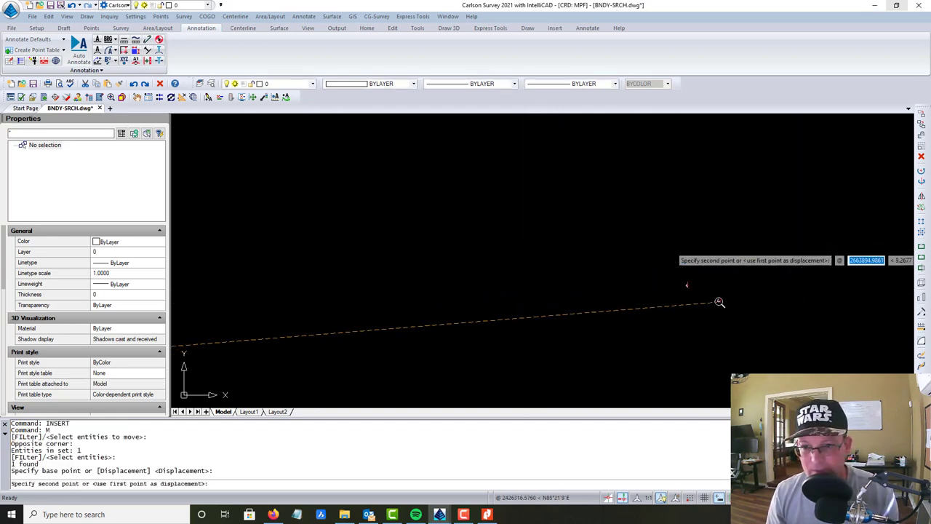
{"action": "scroll", "coordinate": [698, 294], "scroll_direction": "up", "scroll_amount": 6}
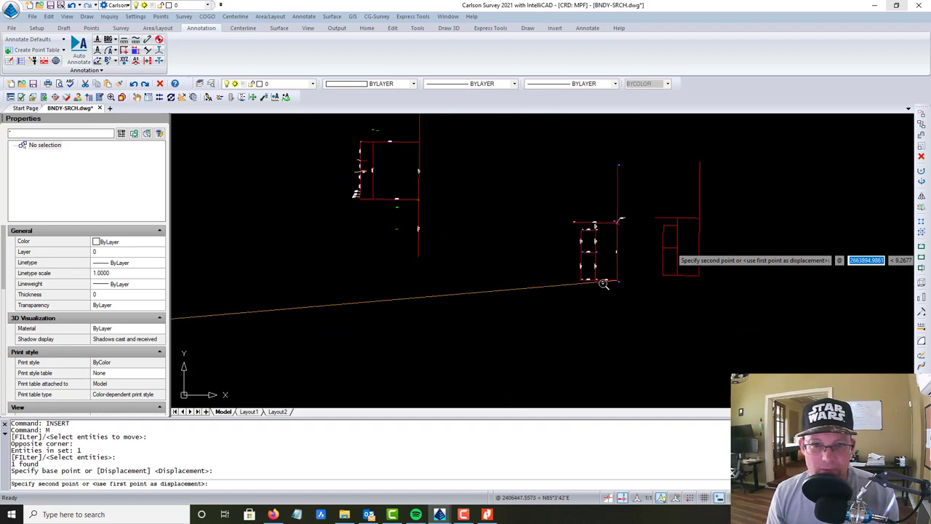
{"action": "left_click", "coordinate": [515, 273]}
Examine the inserted block's lines and points 1527, 1528 and 1534 to 1537, including the offset at its northeast corner
{"action": "scroll", "coordinate": [455, 233], "scroll_direction": "up", "scroll_amount": 7}
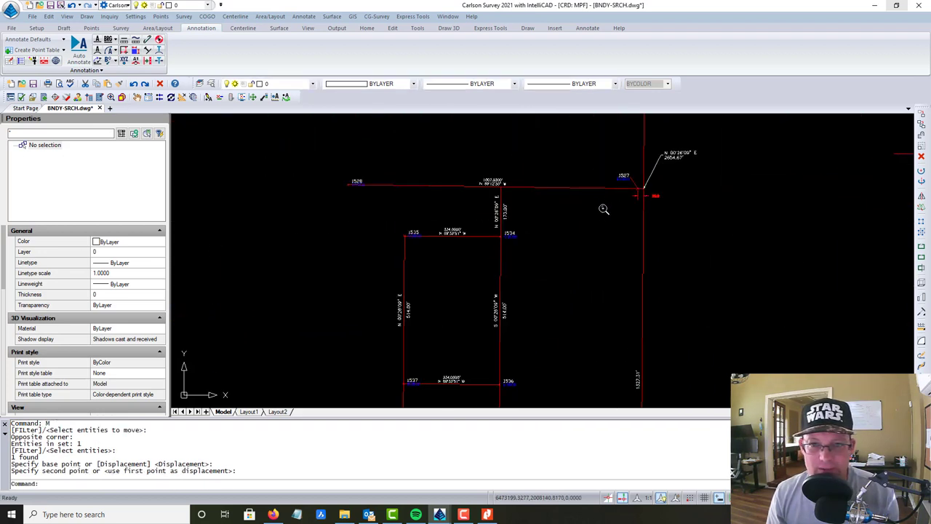
{"action": "middle_click_drag", "start_coordinate": [606, 218], "coordinate": [596, 249]}
{"action": "middle_click_drag", "start_coordinate": [536, 270], "coordinate": [560, 165]}
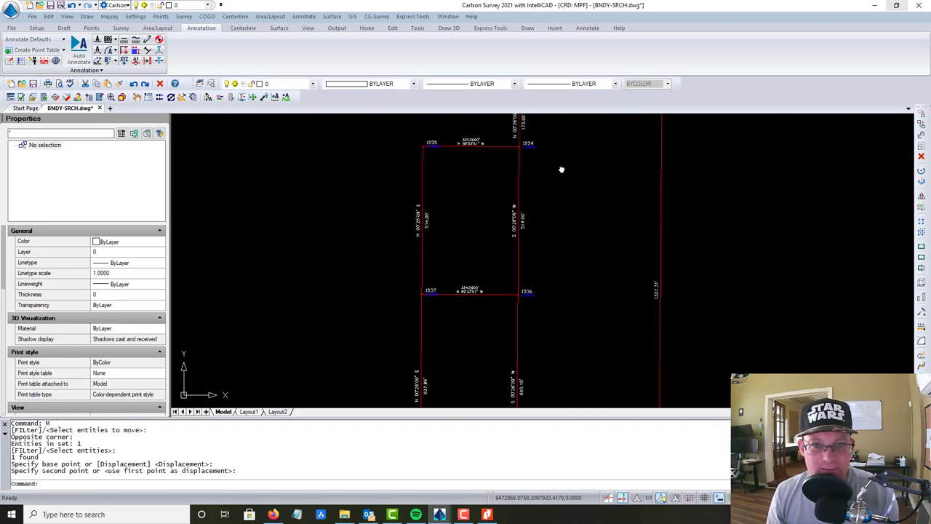
{"action": "mouse_move", "coordinate": [563, 318]}
{"action": "middle_mouse_down"}
{"action": "mouse_move", "coordinate": [589, 158]}
{"action": "mouse_move", "coordinate": [561, 323]}
{"action": "middle_mouse_up"}
{"action": "middle_click_drag", "start_coordinate": [576, 158], "coordinate": [571, 296]}
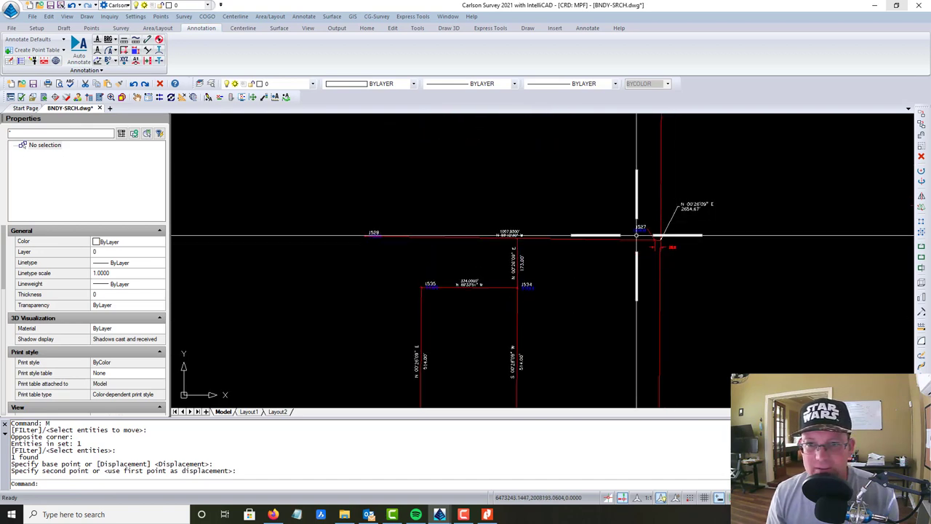
{"action": "scroll", "coordinate": [631, 246], "scroll_direction": "up", "scroll_amount": 3}
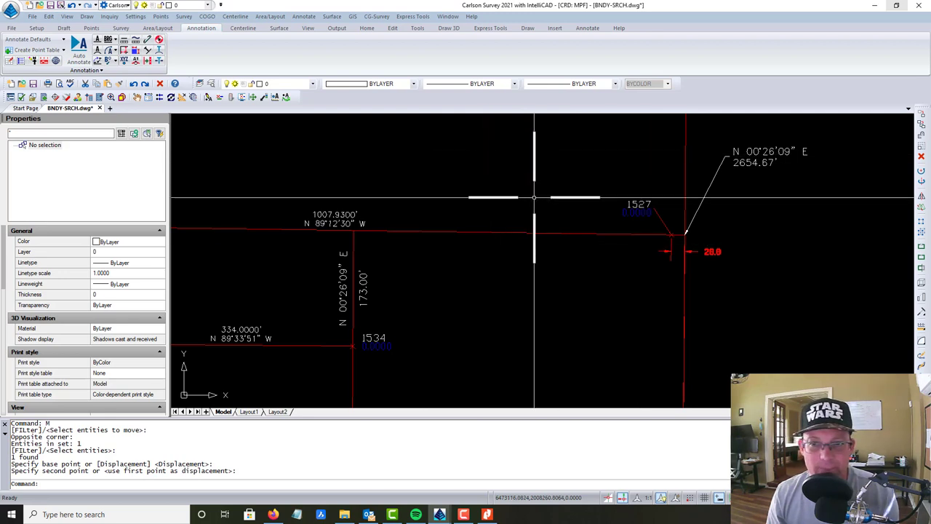
{"action": "scroll", "coordinate": [534, 194], "scroll_direction": "down", "scroll_amount": 6}
{"action": "scroll", "coordinate": [524, 218], "scroll_direction": "down", "scroll_amount": 2}
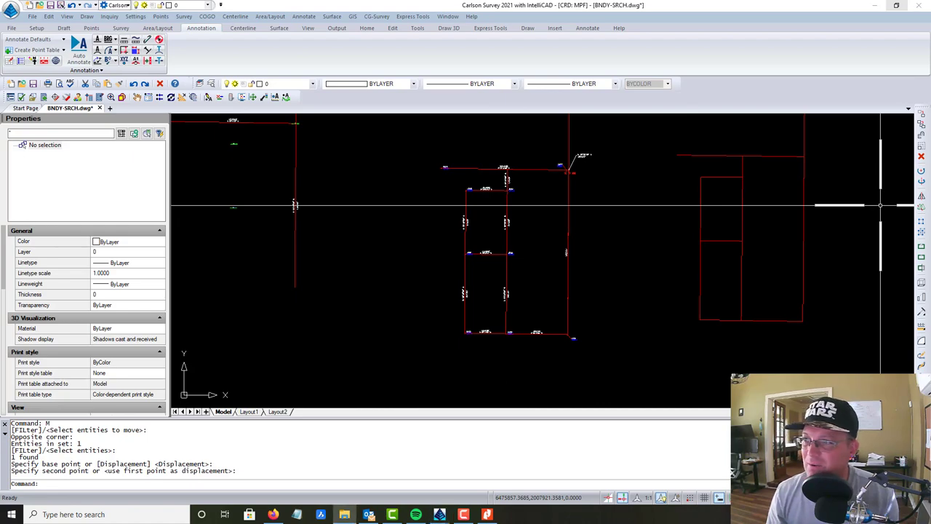
Switch to record map 039_m_008.pdf in Nitro Pro and look over page 2 around points 1527, 1534, 1535 and 1529
{"action": "key", "text": "alt+Tab"}
{"action": "left_click_drag", "start_coordinate": [682, 349], "coordinate": [345, 186]}
{"action": "left_click", "coordinate": [472, 499]}
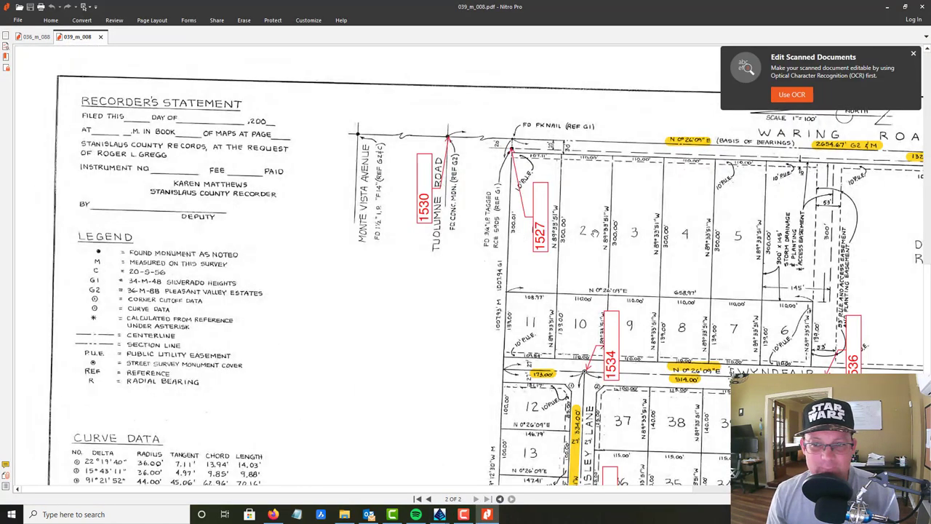
{"action": "scroll", "coordinate": [595, 232], "scroll_direction": "down", "scroll_amount": 5}
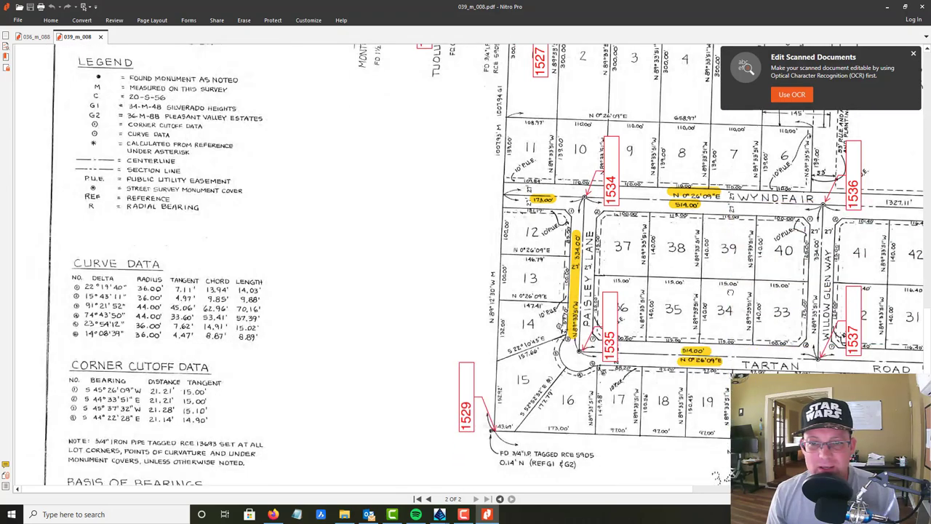
{"action": "scroll", "coordinate": [716, 476], "scroll_direction": "up", "scroll_amount": 5}
{"action": "scroll", "coordinate": [717, 477], "scroll_direction": "right", "scroll_amount": 3}
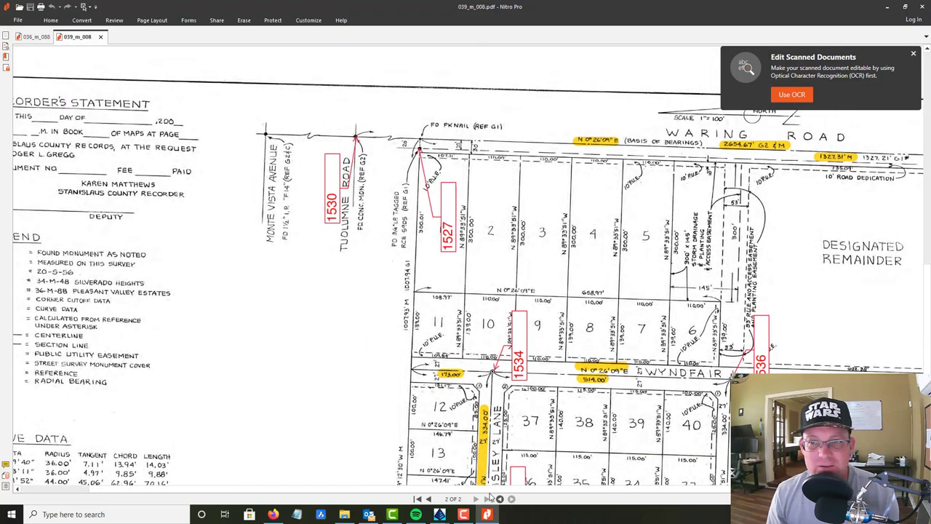
Trace the highlighted road centerlines past points 1536, 1537, 1532 and 1533 and along Waring Road on the record map
{"action": "scroll", "coordinate": [482, 488], "scroll_direction": "right", "scroll_amount": 6}
{"action": "scroll", "coordinate": [483, 489], "scroll_direction": "down", "scroll_amount": 5}
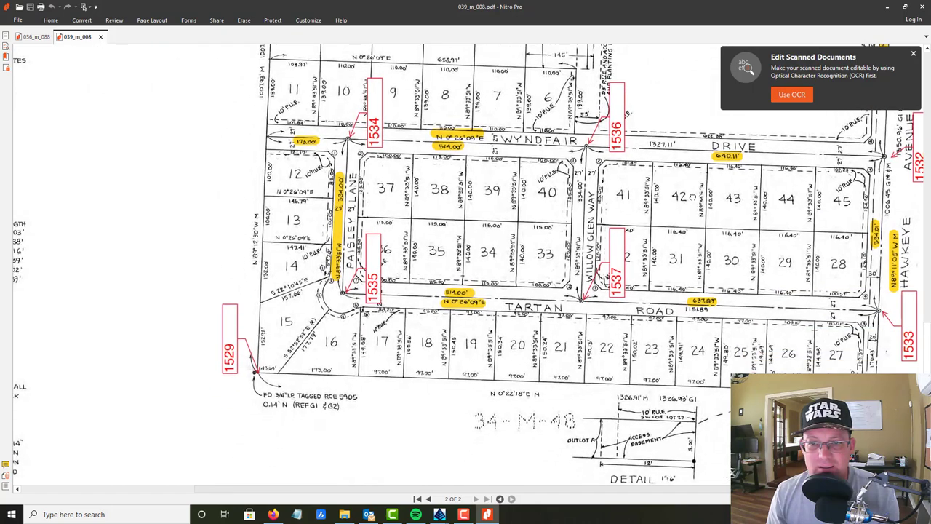
{"action": "scroll", "coordinate": [693, 196], "scroll_direction": "up", "scroll_amount": 7}
{"action": "scroll", "coordinate": [706, 246], "scroll_direction": "left", "scroll_amount": 1}
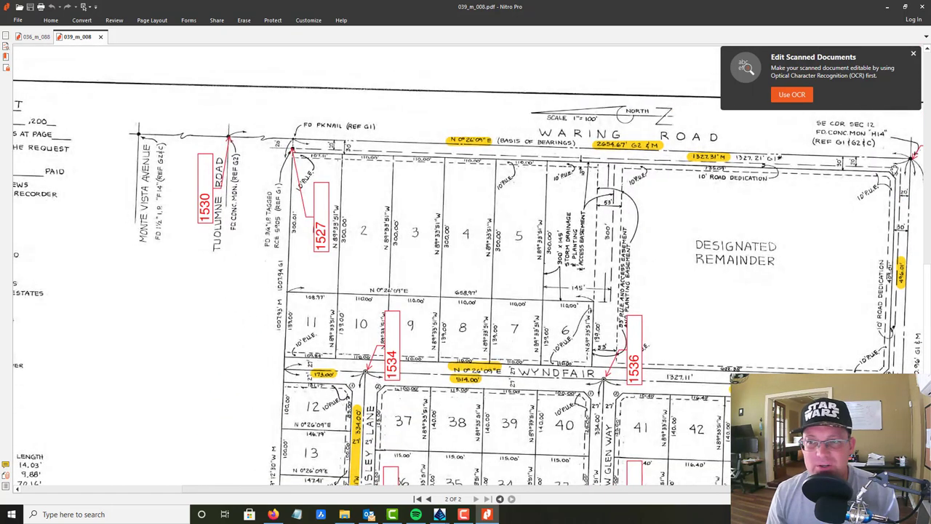
{"action": "scroll", "coordinate": [539, 189], "scroll_direction": "left", "scroll_amount": 6}
Study the found PK nail, the tagged 3/4" iron pipe and the 20' offset at point 1527 on the record map
{"action": "scroll", "coordinate": [472, 143], "scroll_direction": "up", "scroll_amount": 5, "text": "ctrl"}
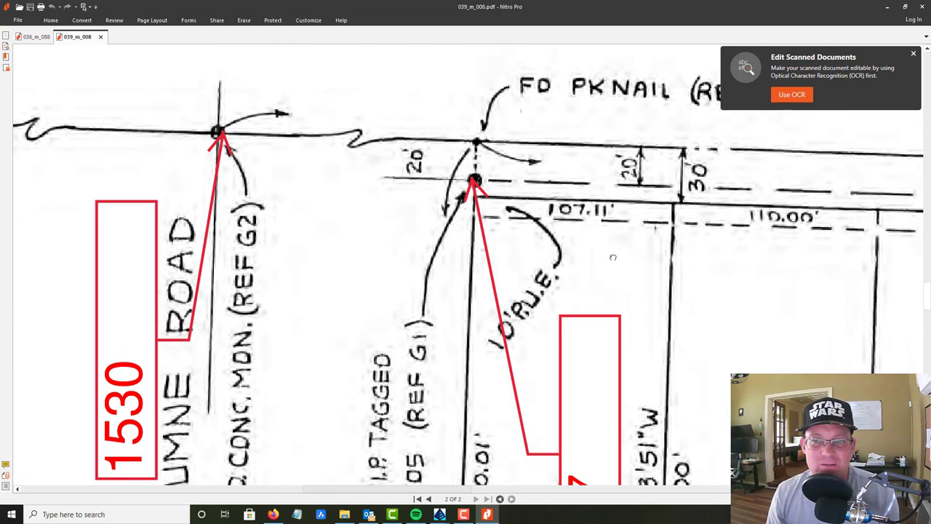
{"action": "scroll", "coordinate": [530, 213], "scroll_direction": "right", "scroll_amount": 4}
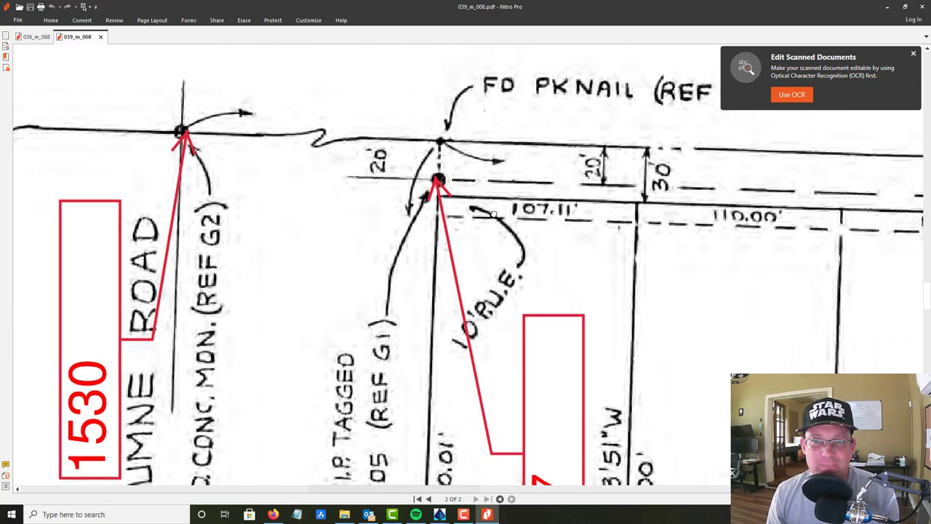
{"action": "scroll", "coordinate": [436, 256], "scroll_direction": "up", "scroll_amount": 4}
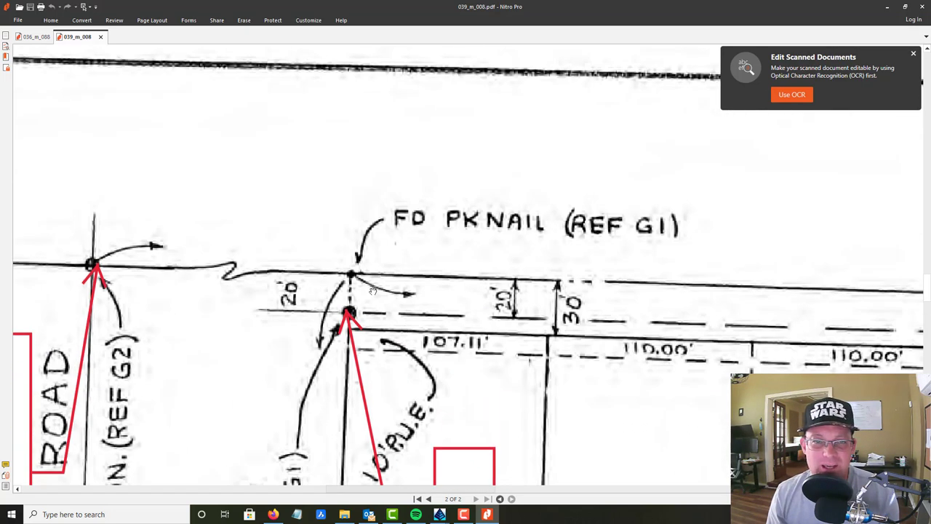
{"action": "left_click_drag", "start_coordinate": [373, 290], "coordinate": [498, 216]}
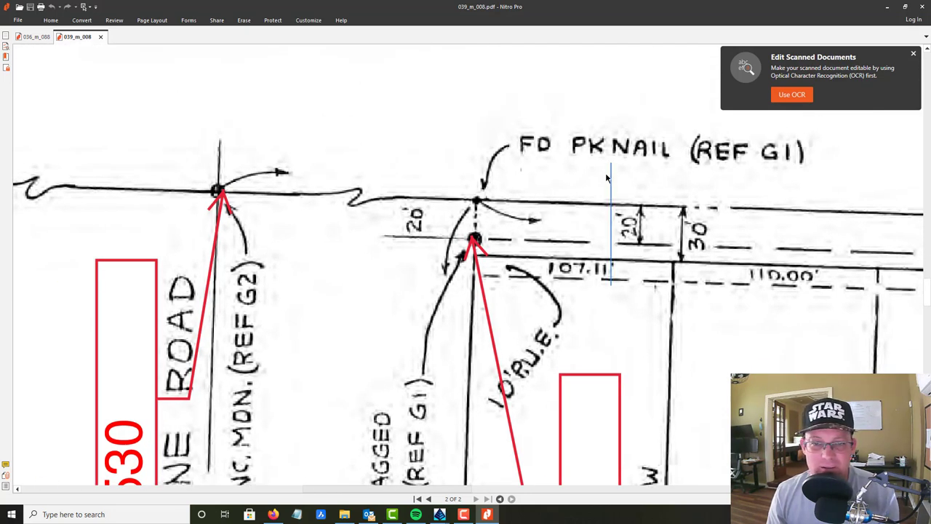
{"action": "scroll", "coordinate": [564, 241], "scroll_direction": "down", "scroll_amount": 2}
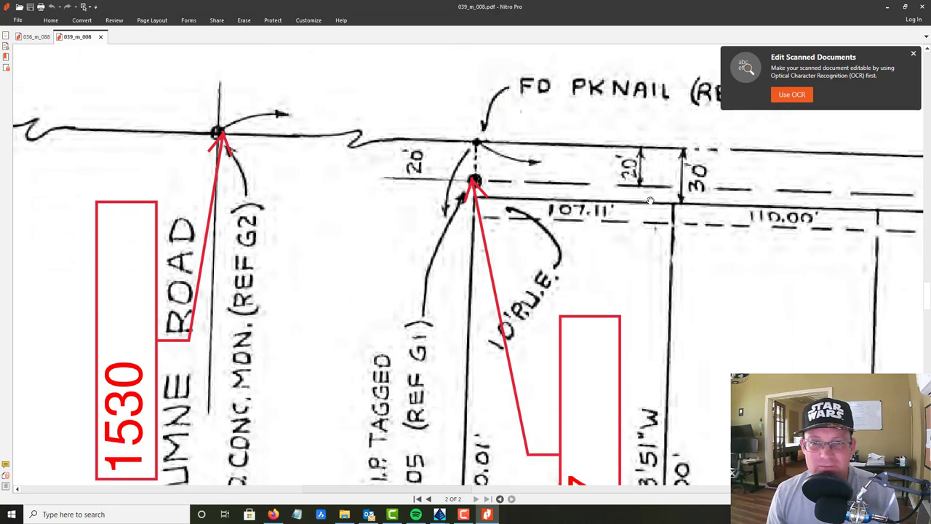
{"action": "scroll", "coordinate": [600, 191], "scroll_direction": "down", "scroll_amount": 3, "text": "ctrl"}
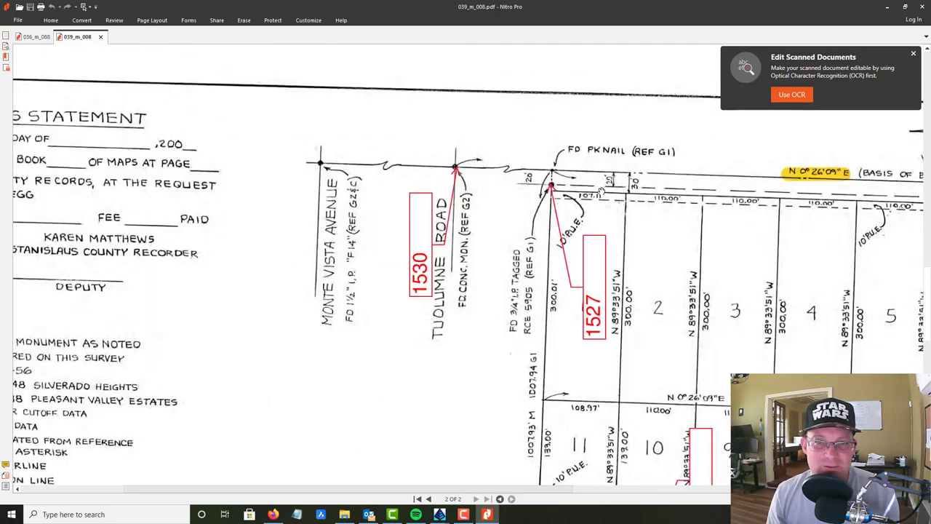
{"action": "scroll", "coordinate": [555, 195], "scroll_direction": "up", "scroll_amount": 2, "text": "ctrl"}
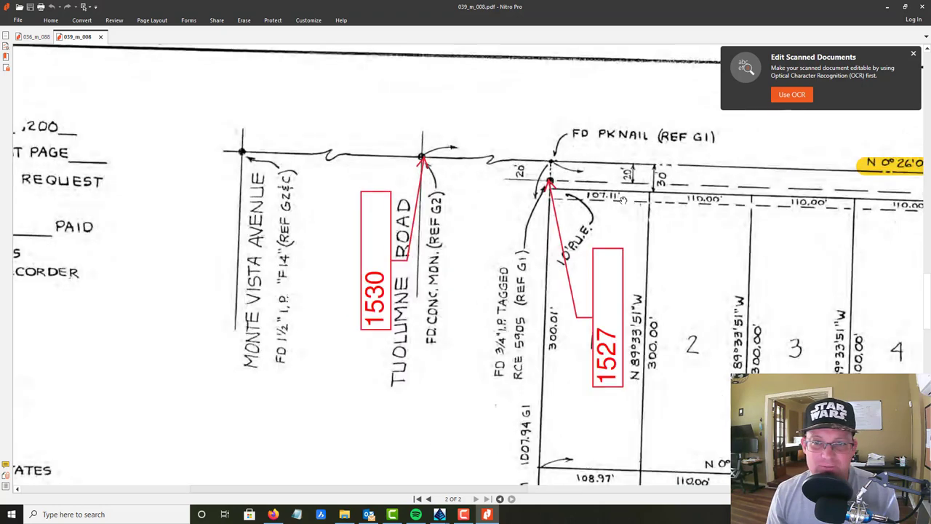
{"action": "mouse_move", "coordinate": [751, 234]}
{"action": "left_mouse_down"}
{"action": "mouse_move", "coordinate": [374, 208]}
{"action": "mouse_move", "coordinate": [584, 194]}
{"action": "left_mouse_up"}
Examine the street monument at point 1534 within the overall subdivision map and return to the Carlson Survey drawing
{"action": "scroll", "coordinate": [584, 194], "scroll_direction": "down", "scroll_amount": 5}
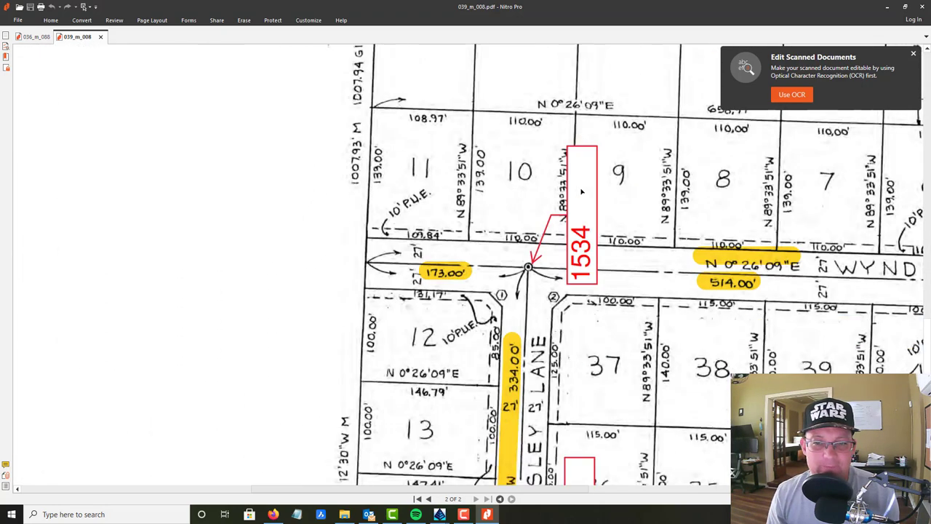
{"action": "scroll", "coordinate": [581, 191], "scroll_direction": "down", "scroll_amount": 2, "text": "ctrl"}
{"action": "scroll", "coordinate": [590, 188], "scroll_direction": "down", "scroll_amount": 2, "text": "ctrl"}
{"action": "scroll", "coordinate": [646, 170], "scroll_direction": "up", "scroll_amount": 1}
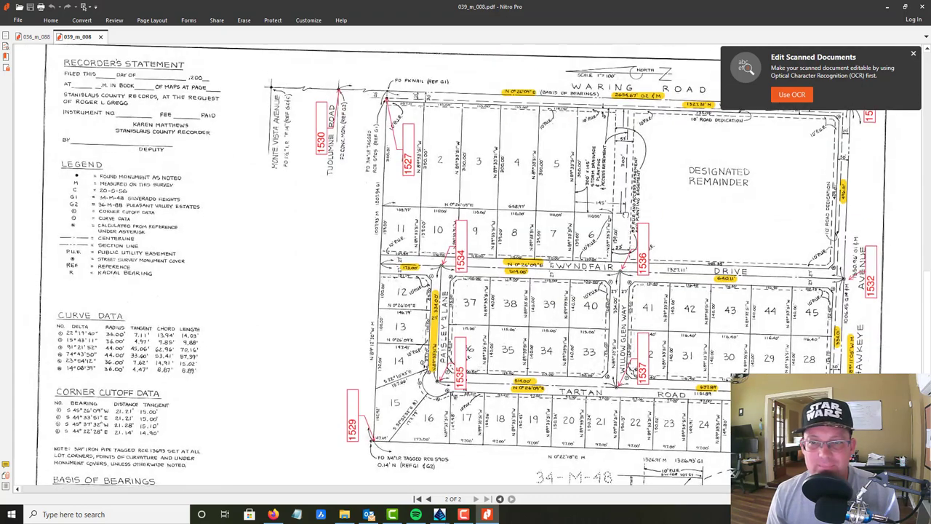
{"action": "left_click_drag", "start_coordinate": [286, 8], "coordinate": [930, 10]}
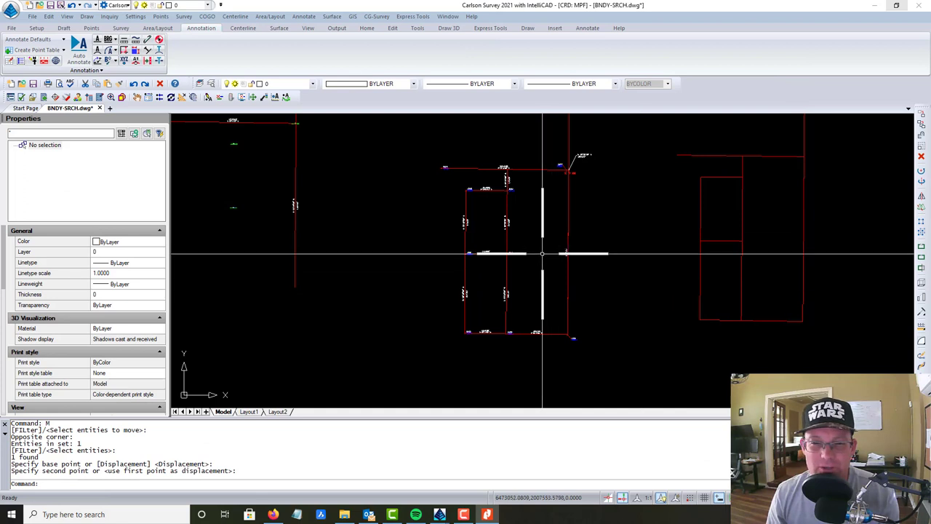
Move the MP 039-008 block from its point 1534 onto found point 501, the 3/4 inch iron pipe in monument
{"action": "middle_click_drag", "start_coordinate": [559, 267], "coordinate": [651, 341]}
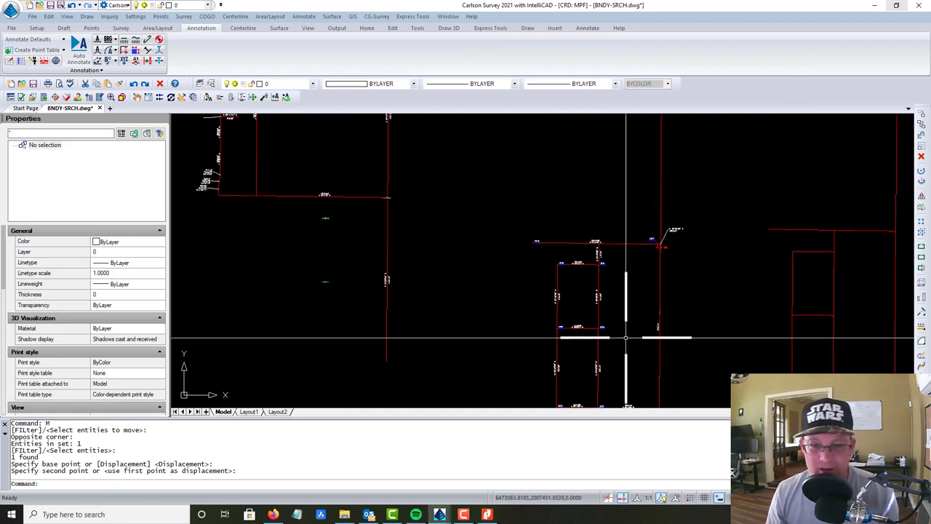
{"action": "type", "text": "m"}
{"action": "key", "text": "Return"}
{"action": "left_click", "coordinate": [651, 276]}
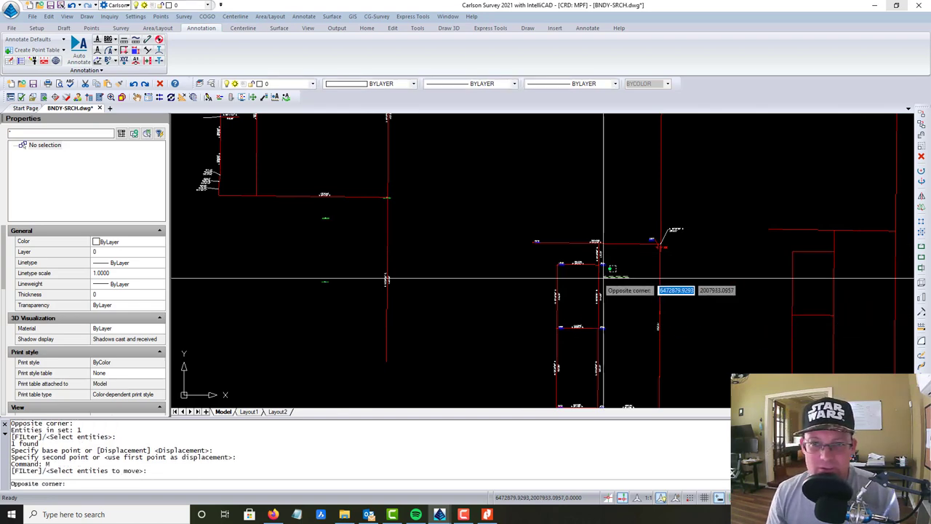
{"action": "left_click", "coordinate": [604, 272]}
{"action": "key", "text": "Return"}
{"action": "scroll", "coordinate": [587, 263], "scroll_direction": "up", "scroll_amount": 6}
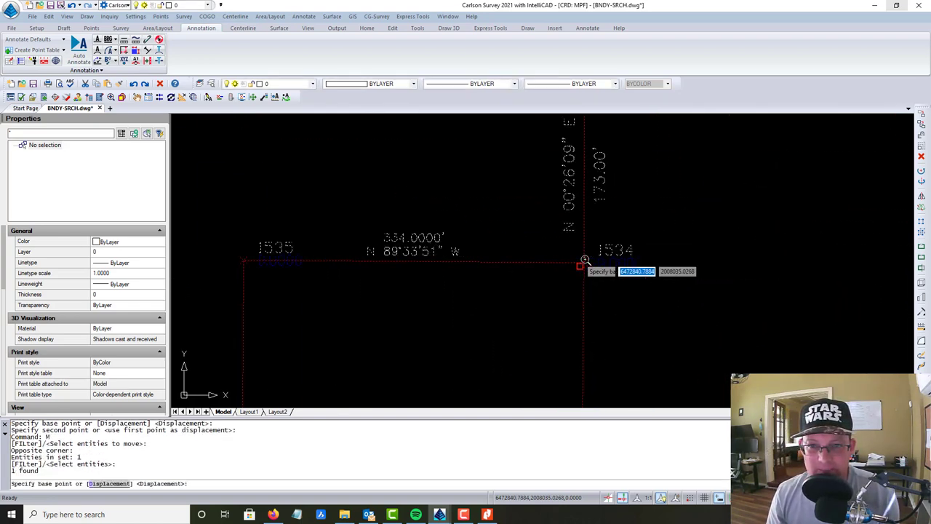
{"action": "left_click", "coordinate": [583, 271]}
{"action": "scroll", "coordinate": [661, 289], "scroll_direction": "down", "scroll_amount": 6}
{"action": "scroll", "coordinate": [435, 242], "scroll_direction": "up", "scroll_amount": 5}
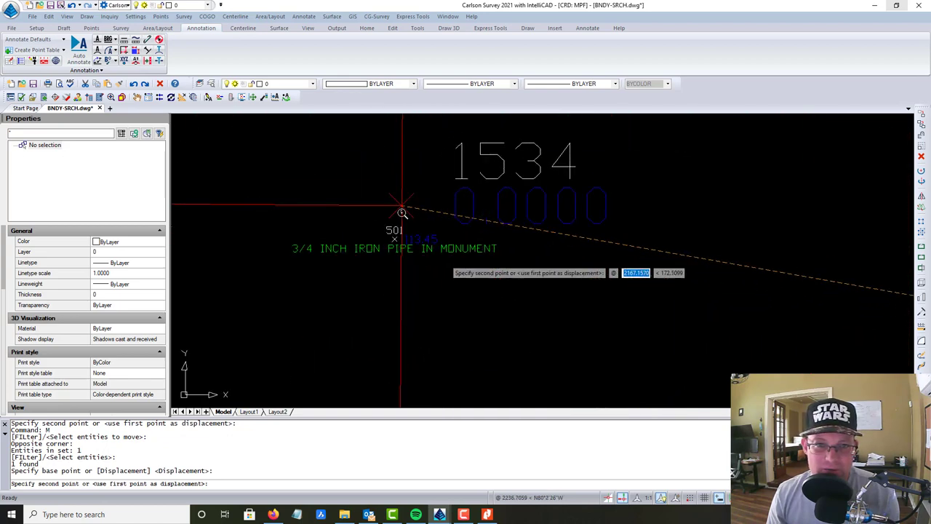
{"action": "scroll", "coordinate": [397, 240], "scroll_direction": "up", "scroll_amount": 3}
{"action": "left_click", "coordinate": [371, 253]}
Rotate the MP 039-008 block about found point 501 by reference, aligning its point 1536 with found point 502
{"action": "scroll", "coordinate": [339, 226], "scroll_direction": "down", "scroll_amount": 3}
{"action": "scroll", "coordinate": [339, 227], "scroll_direction": "down", "scroll_amount": 5}
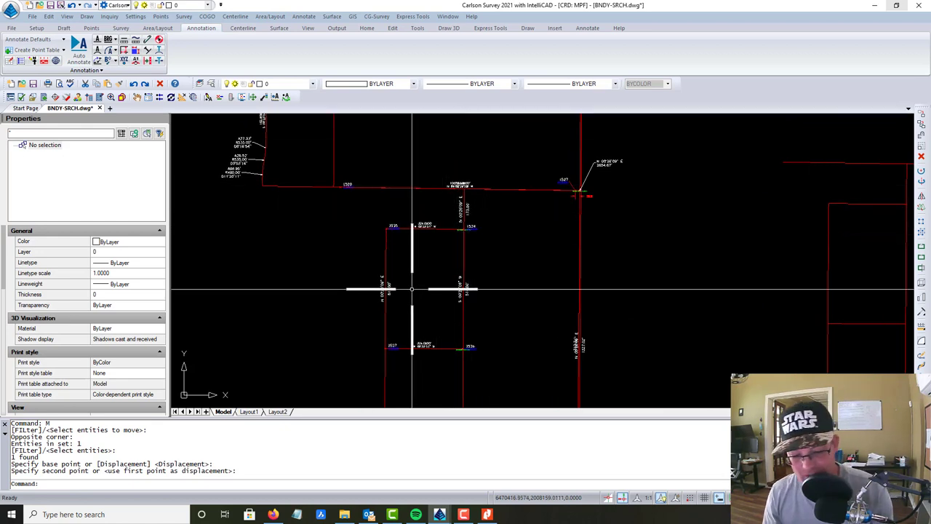
{"action": "type", "text": "ro"}
{"action": "key", "text": "Return"}
{"action": "left_click", "coordinate": [418, 266]}
{"action": "left_click", "coordinate": [368, 248]}
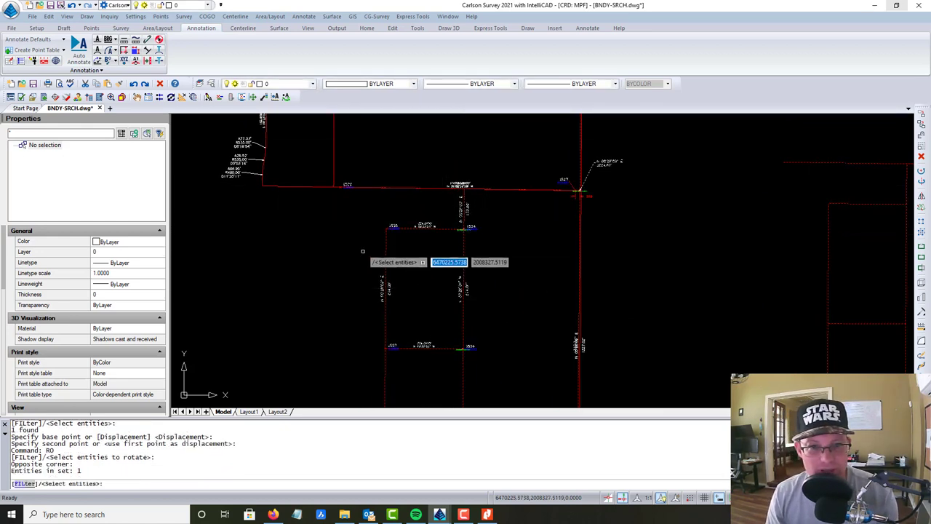
{"action": "scroll", "coordinate": [465, 229], "scroll_direction": "up", "scroll_amount": 6}
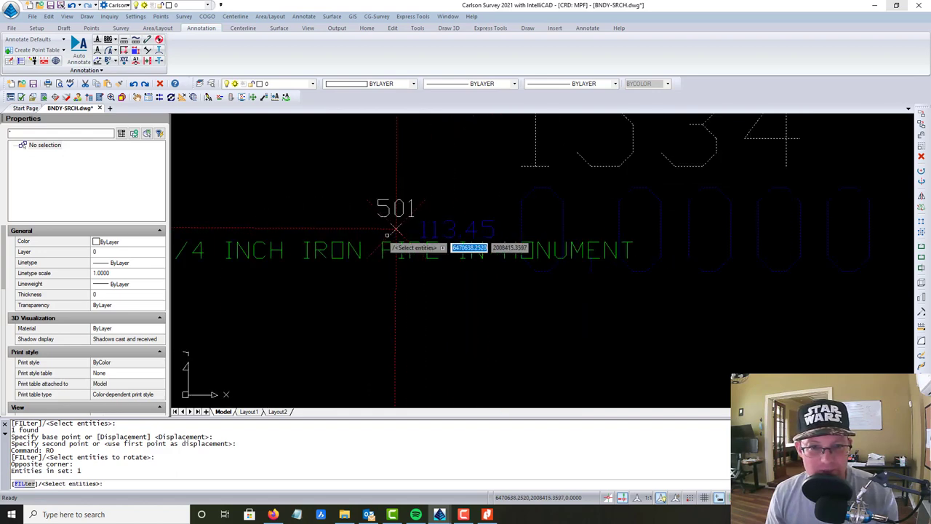
{"action": "left_click", "coordinate": [390, 228]}
{"action": "key", "text": "Return"}
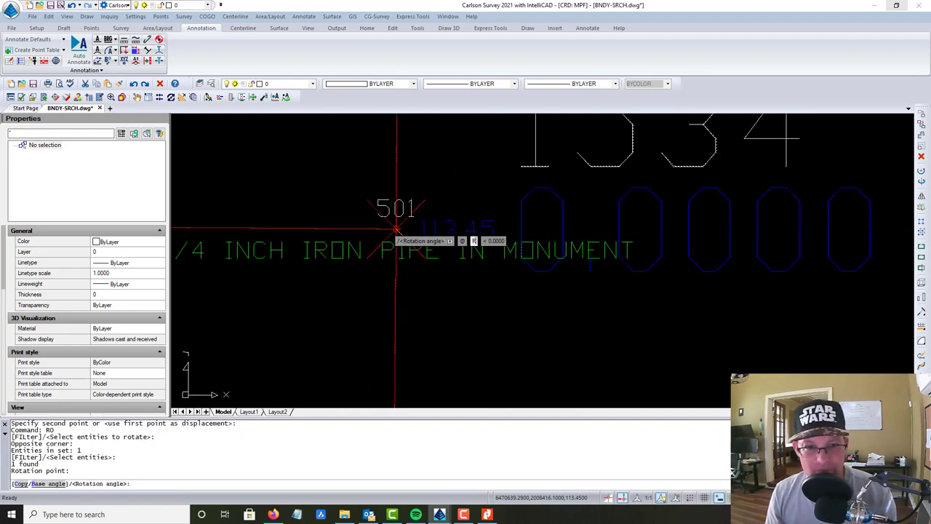
{"action": "key", "text": "Return"}
{"action": "left_click", "coordinate": [395, 230]}
{"action": "scroll", "coordinate": [486, 212], "scroll_direction": "down", "scroll_amount": 4}
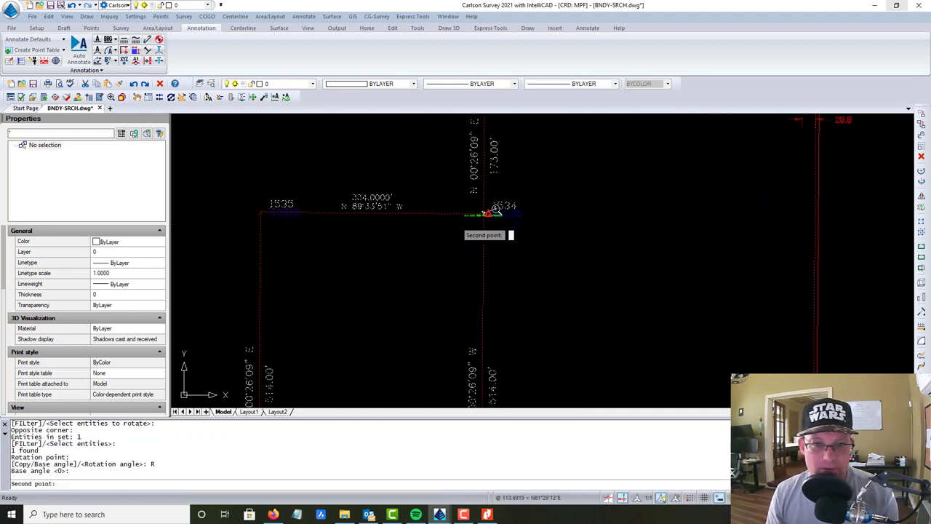
{"action": "scroll", "coordinate": [495, 210], "scroll_direction": "down", "scroll_amount": 3}
{"action": "scroll", "coordinate": [492, 391], "scroll_direction": "up", "scroll_amount": 5}
{"action": "scroll", "coordinate": [482, 300], "scroll_direction": "up", "scroll_amount": 5}
{"action": "scroll", "coordinate": [569, 142], "scroll_direction": "up", "scroll_amount": 4}
{"action": "scroll", "coordinate": [462, 273], "scroll_direction": "up", "scroll_amount": 5}
{"action": "left_click", "coordinate": [466, 303]}
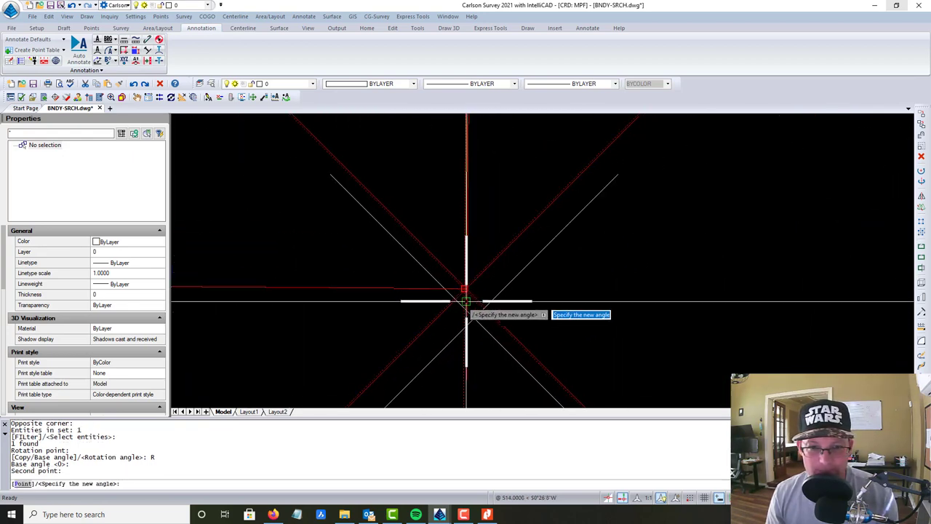
{"action": "key", "text": "Escape"}
{"action": "key", "text": "Escape"}
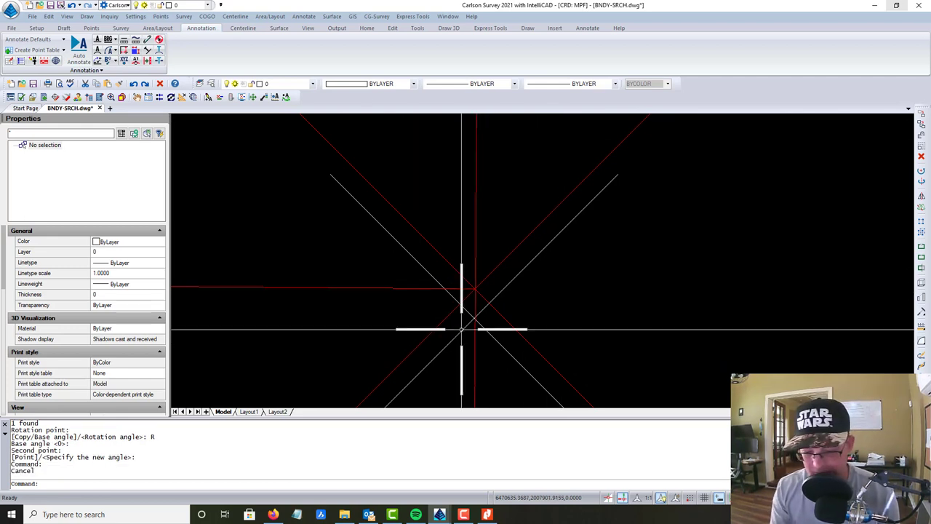
Check the distance between the block's point 1536 and found point 502 with an aligned dimension, without placing it
{"action": "type", "text": "dim"}
{"action": "key", "text": "Return"}
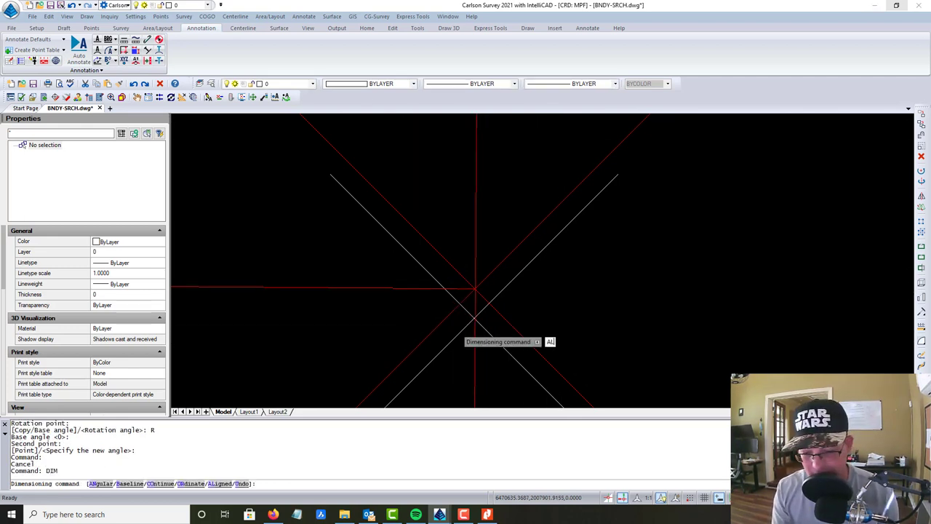
{"action": "key", "text": "Return"}
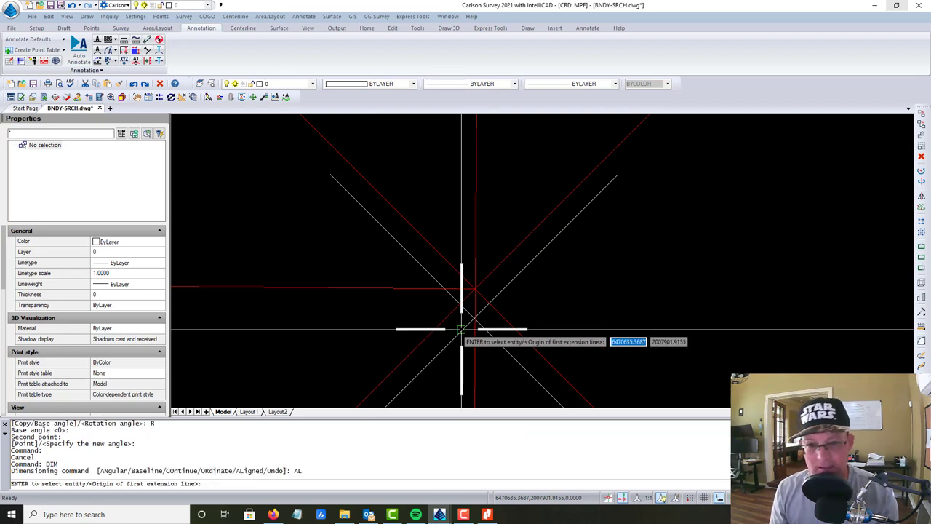
{"action": "left_click", "coordinate": [475, 289]}
{"action": "left_click", "coordinate": [474, 318]}
{"action": "scroll", "coordinate": [643, 322], "scroll_direction": "down", "scroll_amount": 6}
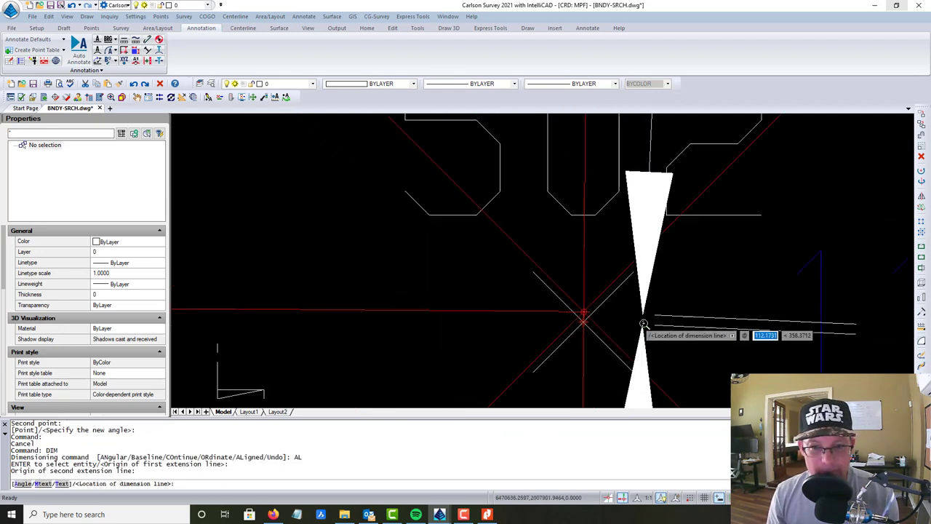
{"action": "scroll", "coordinate": [643, 322], "scroll_direction": "down", "scroll_amount": 3}
{"action": "key", "text": "Escape"}
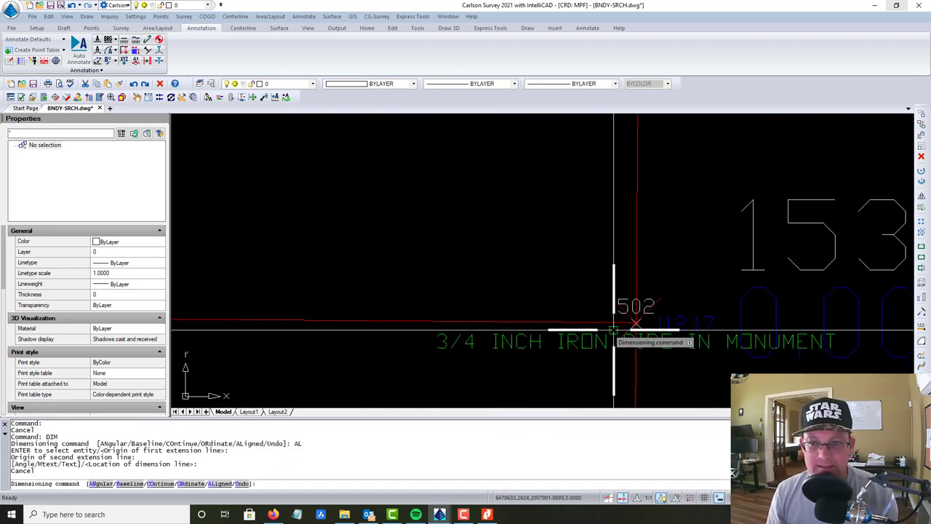
{"action": "scroll", "coordinate": [574, 276], "scroll_direction": "down", "scroll_amount": 2}
{"action": "scroll", "coordinate": [574, 276], "scroll_direction": "down", "scroll_amount": 5}
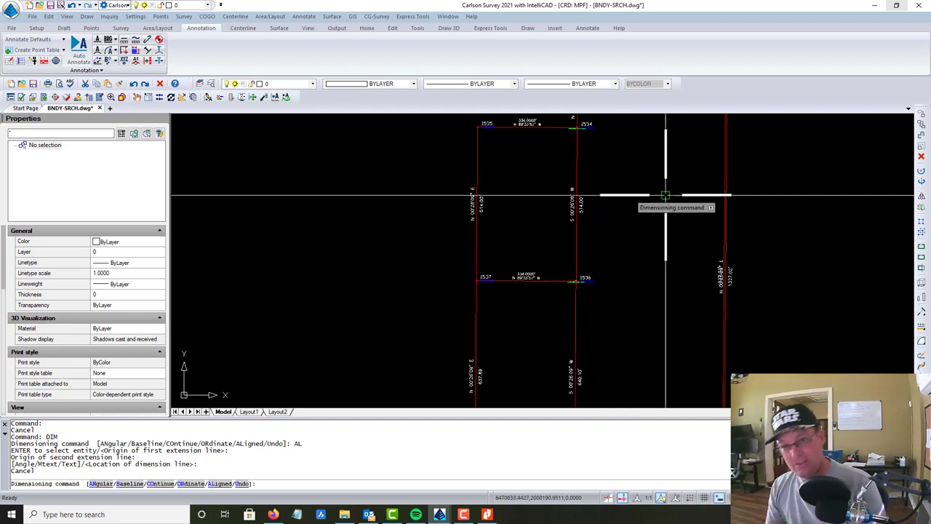
{"action": "mouse_move", "coordinate": [634, 199]}
{"action": "middle_mouse_down"}
{"action": "mouse_move", "coordinate": [622, 185]}
{"action": "mouse_move", "coordinate": [545, 324]}
{"action": "mouse_move", "coordinate": [551, 302]}
{"action": "middle_mouse_up"}
{"action": "key", "text": "Escape"}
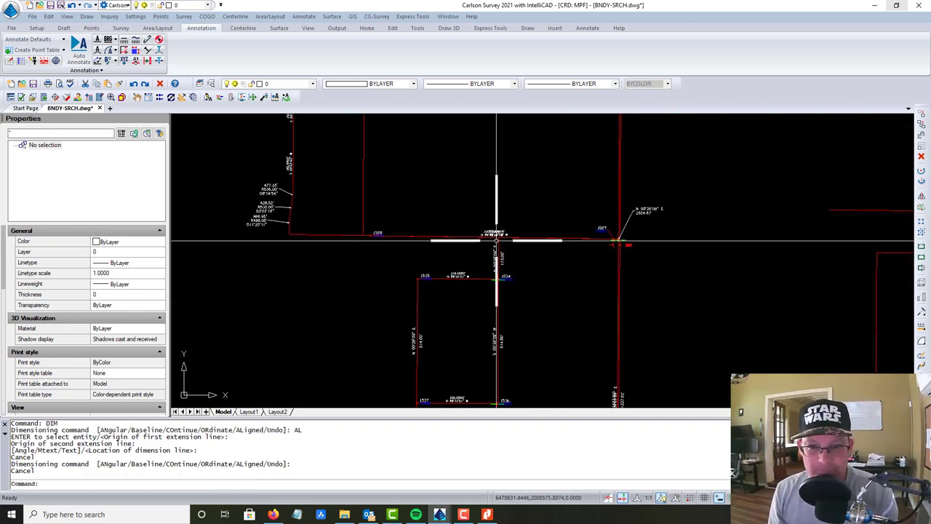
Examine how the linework near point 1527 fits found point 510, the untagged iron pipe under pavement
{"action": "scroll", "coordinate": [586, 269], "scroll_direction": "up", "scroll_amount": 4}
{"action": "left_click", "coordinate": [403, 345]}
{"action": "left_click", "coordinate": [357, 340]}
{"action": "key", "text": "Escape"}
{"action": "scroll", "coordinate": [576, 193], "scroll_direction": "up", "scroll_amount": 7}
{"action": "middle_click_drag", "start_coordinate": [676, 239], "coordinate": [208, 235]}
{"action": "scroll", "coordinate": [524, 204], "scroll_direction": "up", "scroll_amount": 3}
{"action": "scroll", "coordinate": [543, 216], "scroll_direction": "up", "scroll_amount": 3}
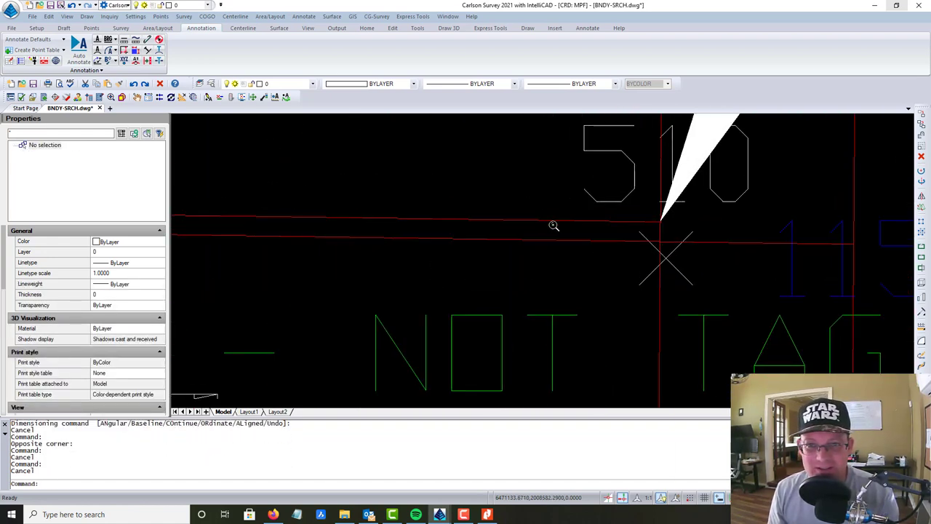
{"action": "left_click", "coordinate": [501, 258]}
{"action": "key", "text": "Escape"}
{"action": "left_click", "coordinate": [519, 268]}
{"action": "left_click", "coordinate": [484, 186]}
{"action": "key", "text": "Escape"}
{"action": "scroll", "coordinate": [739, 290], "scroll_direction": "down", "scroll_amount": 3}
{"action": "mouse_move", "coordinate": [738, 290]}
{"action": "middle_mouse_down"}
{"action": "mouse_move", "coordinate": [511, 216]}
{"action": "mouse_move", "coordinate": [569, 263]}
{"action": "mouse_move", "coordinate": [650, 271]}
{"action": "middle_mouse_up"}
{"action": "scroll", "coordinate": [613, 250], "scroll_direction": "up", "scroll_amount": 3}
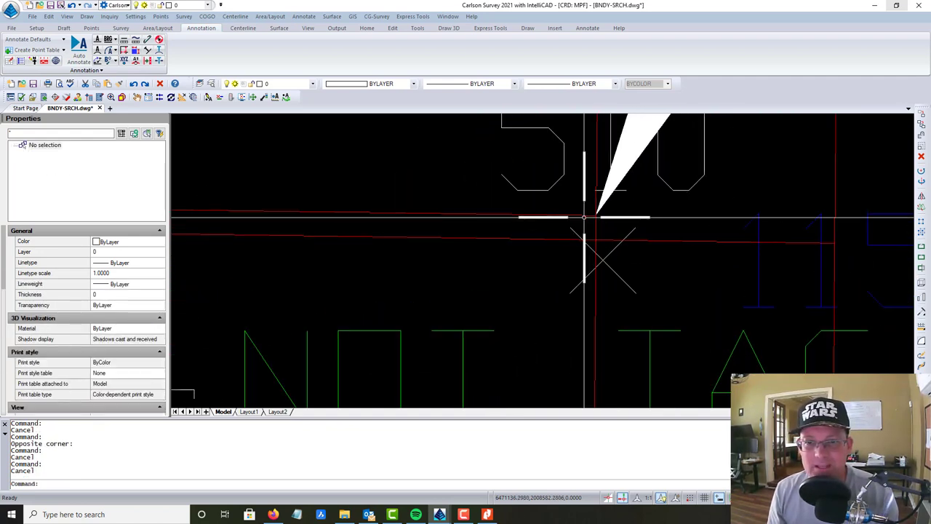
Highlight the MP 039-008 block and compare its linework and 20.0 offset at point 1527 with found point 510
{"action": "left_click", "coordinate": [548, 221]}
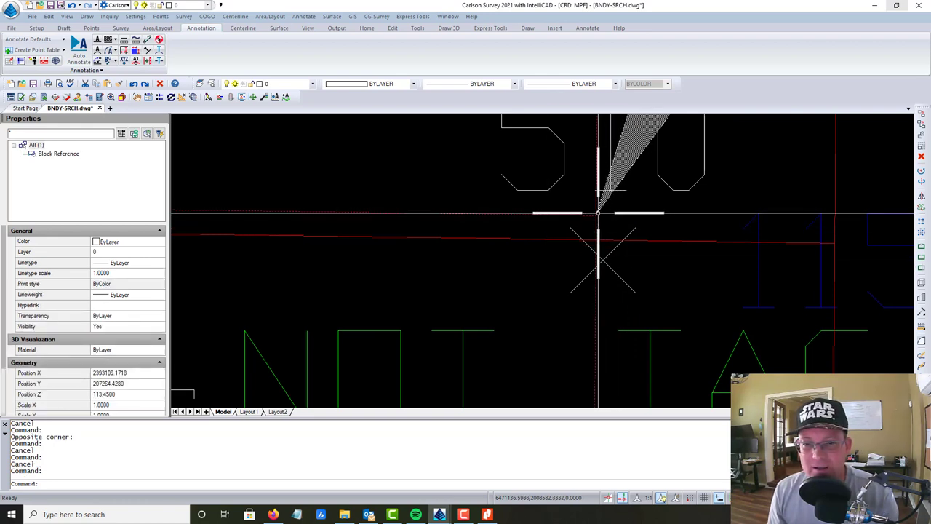
{"action": "scroll", "coordinate": [563, 228], "scroll_direction": "down", "scroll_amount": 5}
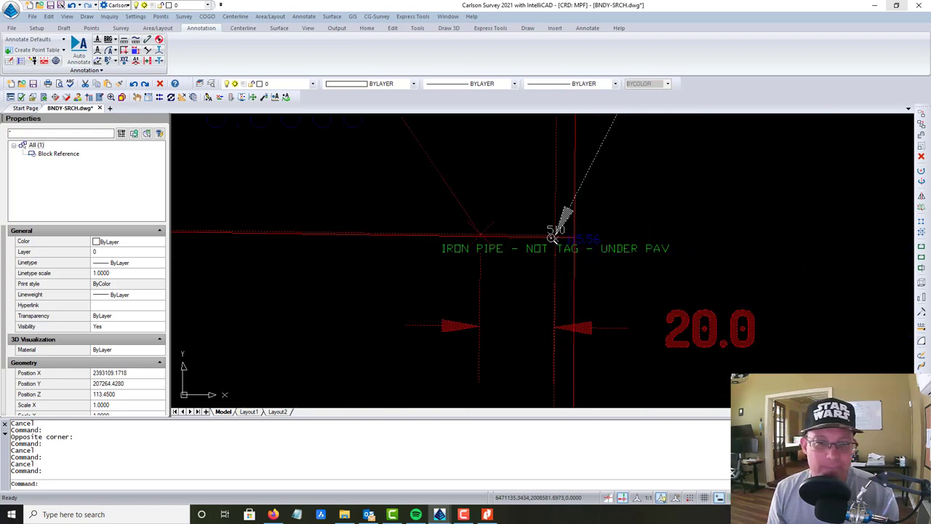
{"action": "mouse_move", "coordinate": [461, 341]}
{"action": "middle_mouse_down"}
{"action": "mouse_move", "coordinate": [538, 269]}
{"action": "mouse_move", "coordinate": [519, 326]}
{"action": "middle_mouse_up"}
{"action": "scroll", "coordinate": [646, 211], "scroll_direction": "up", "scroll_amount": 5}
{"action": "scroll", "coordinate": [534, 246], "scroll_direction": "down", "scroll_amount": 6}
{"action": "middle_click_drag", "start_coordinate": [462, 315], "coordinate": [640, 245]}
{"action": "scroll", "coordinate": [676, 264], "scroll_direction": "down", "scroll_amount": 3}
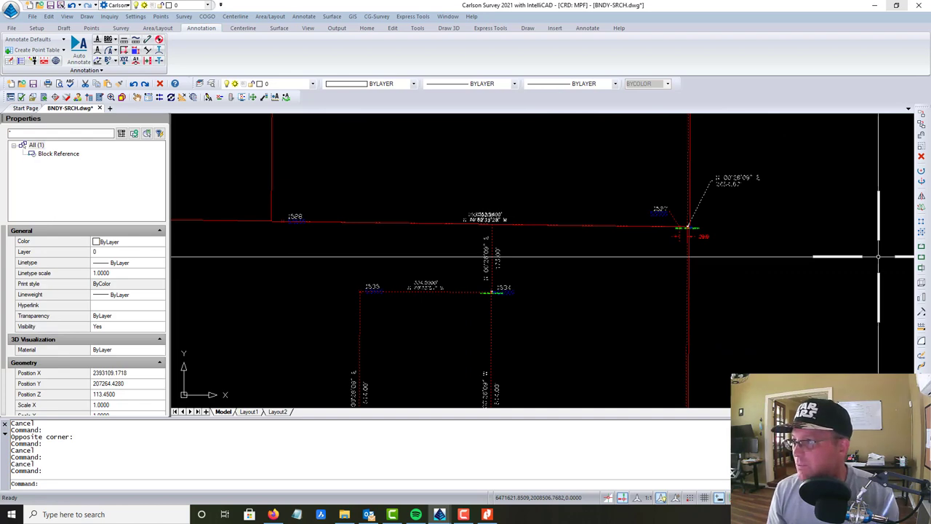
{"action": "scroll", "coordinate": [675, 237], "scroll_direction": "up", "scroll_amount": 5}
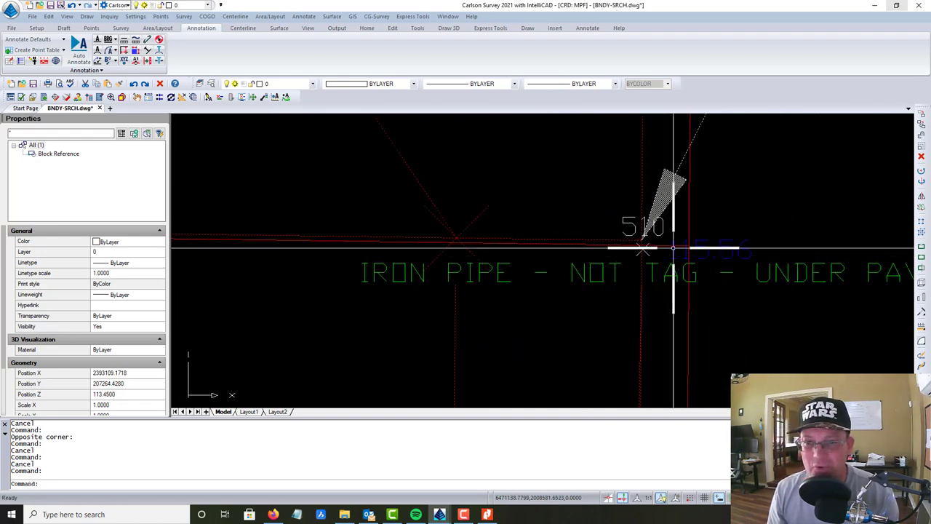
{"action": "scroll", "coordinate": [673, 248], "scroll_direction": "down", "scroll_amount": 3}
{"action": "scroll", "coordinate": [423, 281], "scroll_direction": "down", "scroll_amount": 4}
{"action": "middle_click_drag", "start_coordinate": [523, 255], "coordinate": [767, 179]}
{"action": "key", "text": "Escape"}
Compare the block's fit at found point 510 with its fit at the street monument, point 501
{"action": "middle_click_drag", "start_coordinate": [638, 251], "coordinate": [519, 258]}
{"action": "scroll", "coordinate": [630, 204], "scroll_direction": "up", "scroll_amount": 8}
{"action": "scroll", "coordinate": [633, 215], "scroll_direction": "up", "scroll_amount": 4}
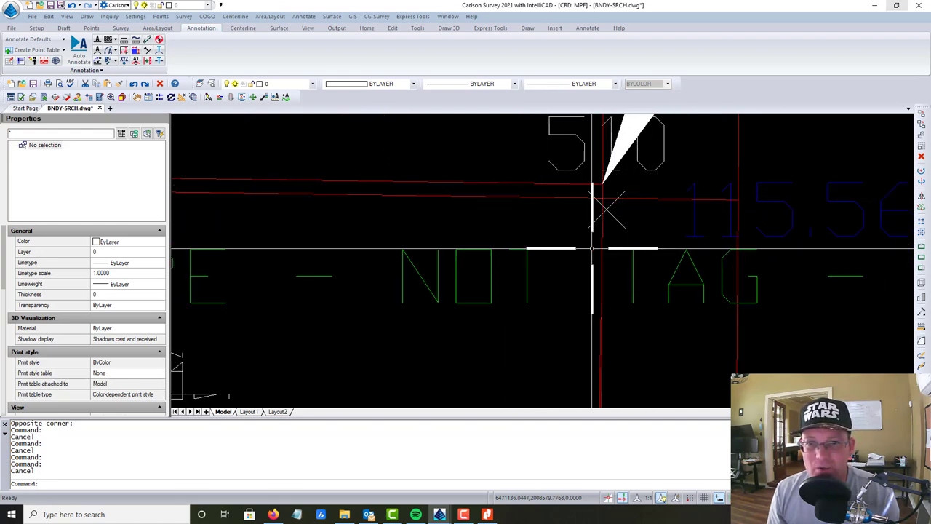
{"action": "scroll", "coordinate": [587, 252], "scroll_direction": "down", "scroll_amount": 7}
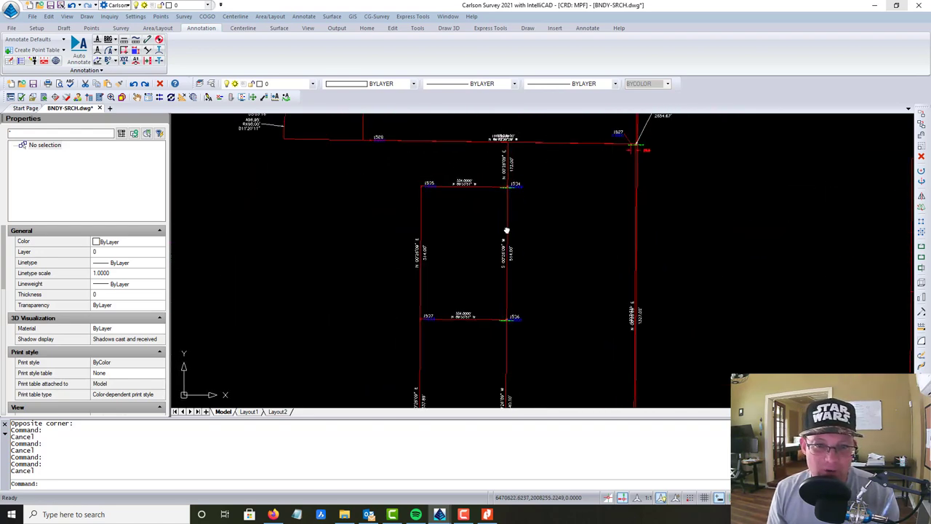
{"action": "scroll", "coordinate": [640, 143], "scroll_direction": "up", "scroll_amount": 5}
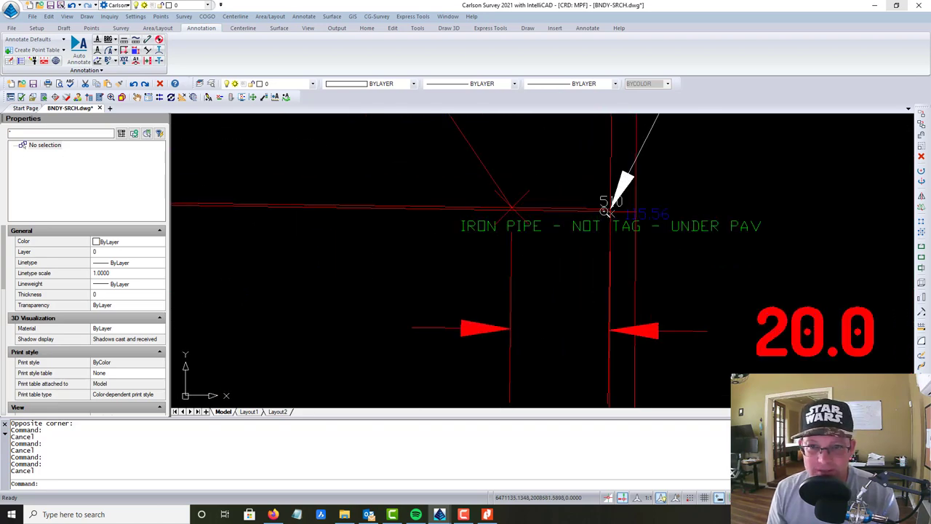
{"action": "scroll", "coordinate": [605, 212], "scroll_direction": "up", "scroll_amount": 2}
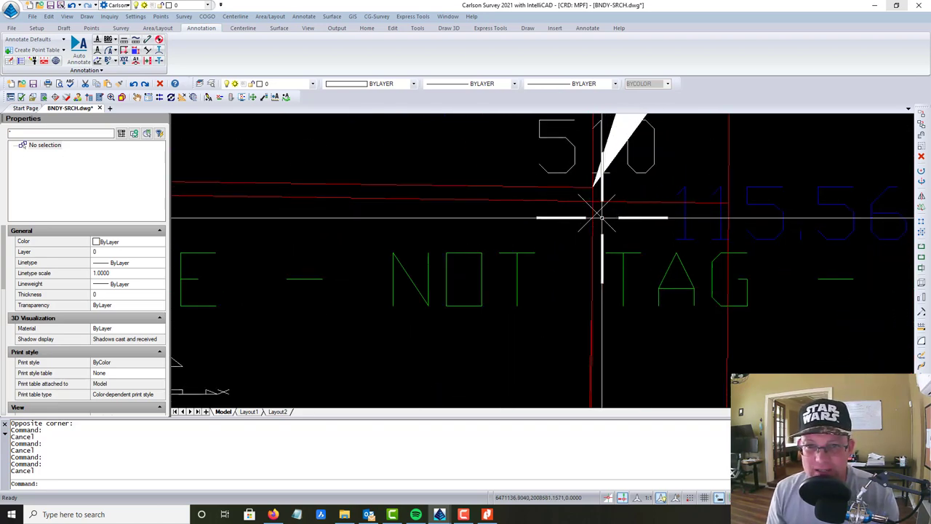
{"action": "scroll", "coordinate": [601, 217], "scroll_direction": "down", "scroll_amount": 5}
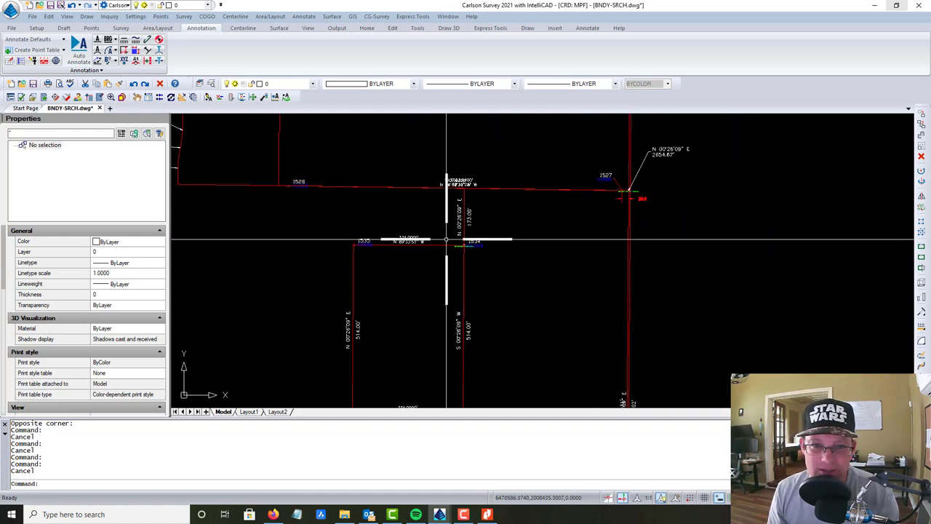
{"action": "scroll", "coordinate": [471, 246], "scroll_direction": "up", "scroll_amount": 6}
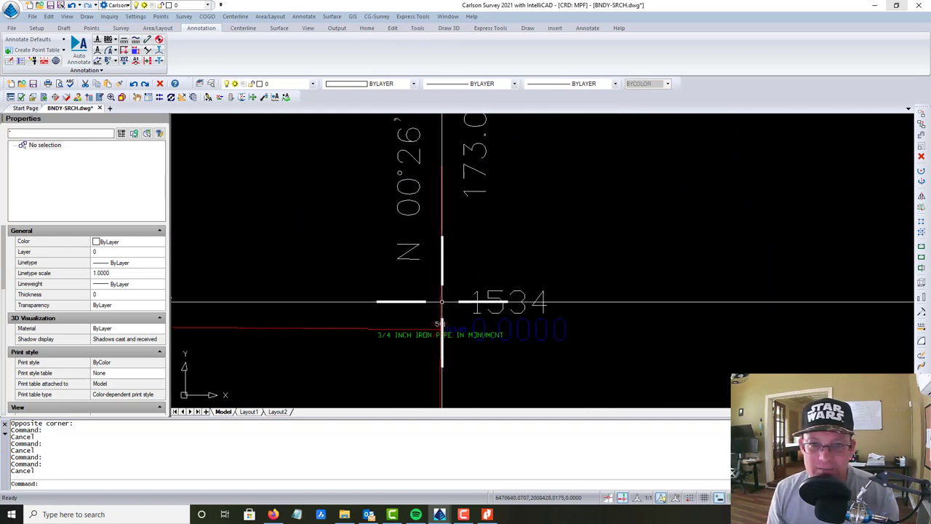
{"action": "scroll", "coordinate": [628, 250], "scroll_direction": "down", "scroll_amount": 5}
{"action": "scroll", "coordinate": [640, 222], "scroll_direction": "up", "scroll_amount": 6}
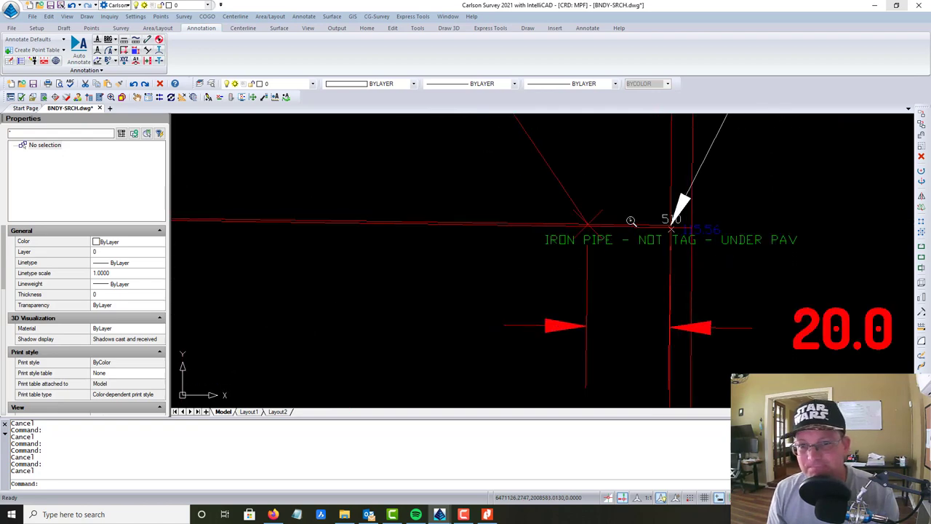
{"action": "scroll", "coordinate": [581, 227], "scroll_direction": "up", "scroll_amount": 2}
{"action": "scroll", "coordinate": [749, 240], "scroll_direction": "up", "scroll_amount": 3}
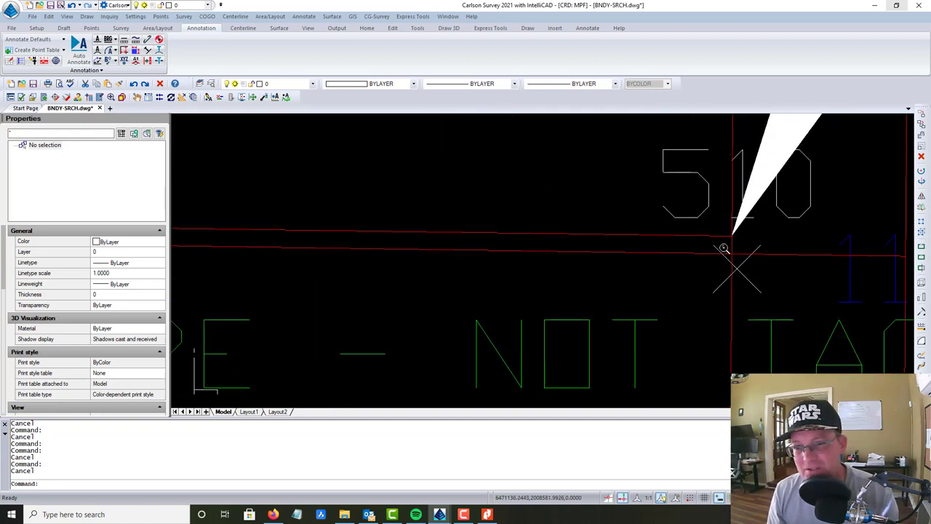
{"action": "scroll", "coordinate": [737, 245], "scroll_direction": "down", "scroll_amount": 7}
{"action": "scroll", "coordinate": [683, 266], "scroll_direction": "down", "scroll_amount": 5}
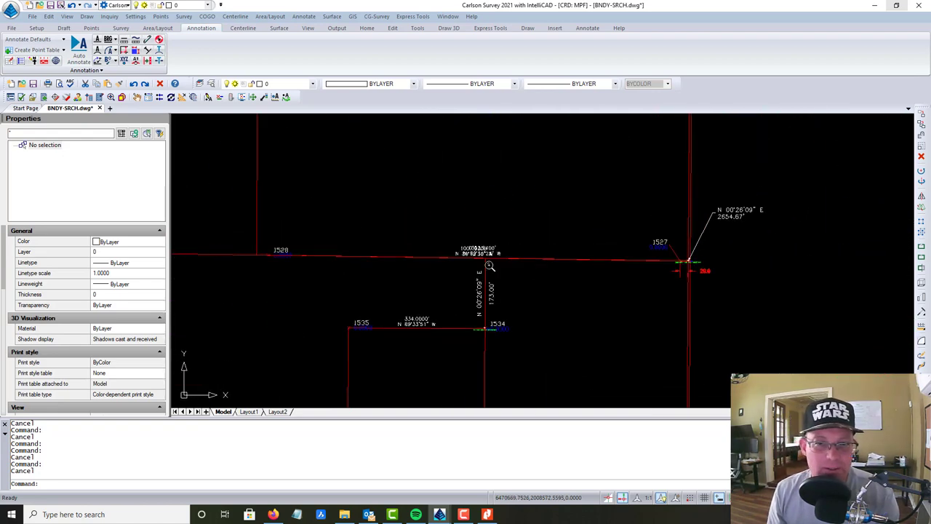
Measure the distance from the block's centerline corner at the leader arrow to found point 510 with an aligned dimension
{"action": "scroll", "coordinate": [488, 266], "scroll_direction": "up", "scroll_amount": 3}
{"action": "middle_click_drag", "start_coordinate": [534, 274], "coordinate": [390, 276]}
{"action": "scroll", "coordinate": [640, 254], "scroll_direction": "up", "scroll_amount": 6}
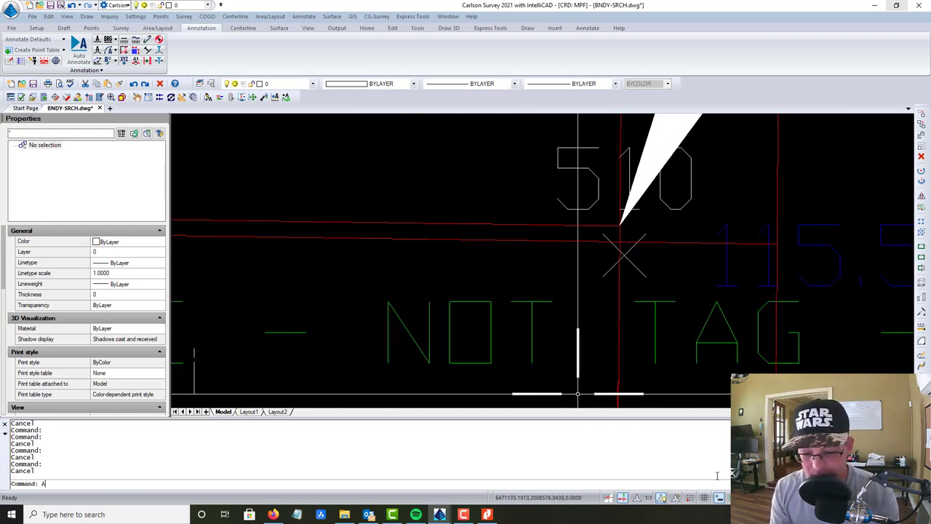
{"action": "key", "text": "BackSpace"}
{"action": "key", "text": "BackSpace"}
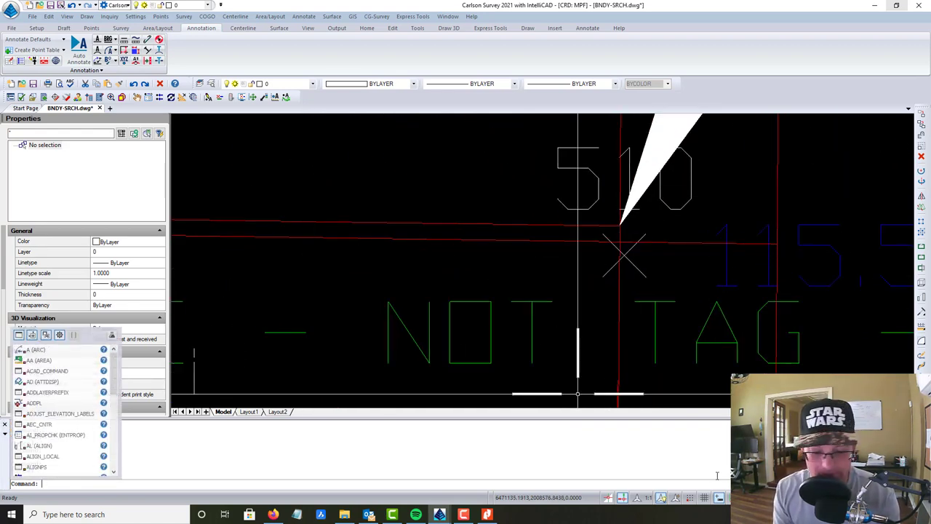
{"action": "key", "text": "Return"}
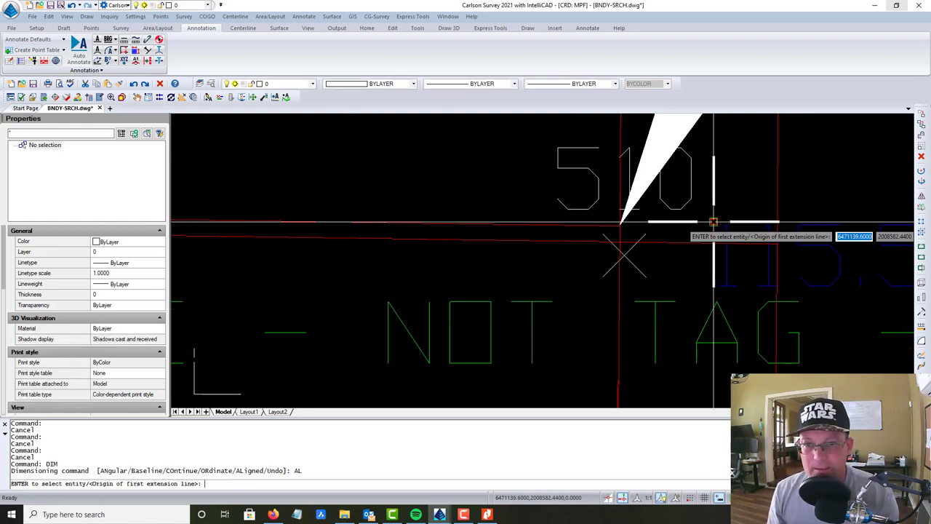
{"action": "scroll", "coordinate": [632, 227], "scroll_direction": "up", "scroll_amount": 4}
{"action": "left_click", "coordinate": [639, 224]}
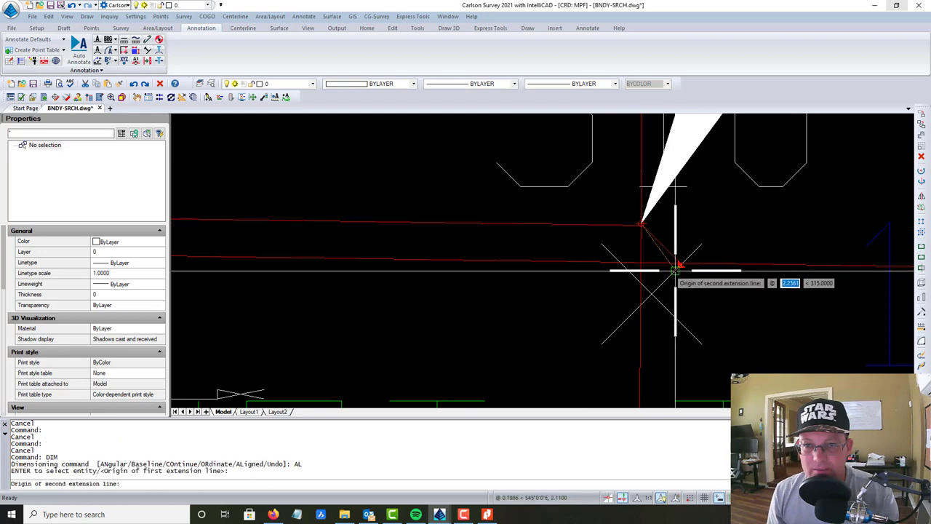
{"action": "left_click", "coordinate": [651, 294]}
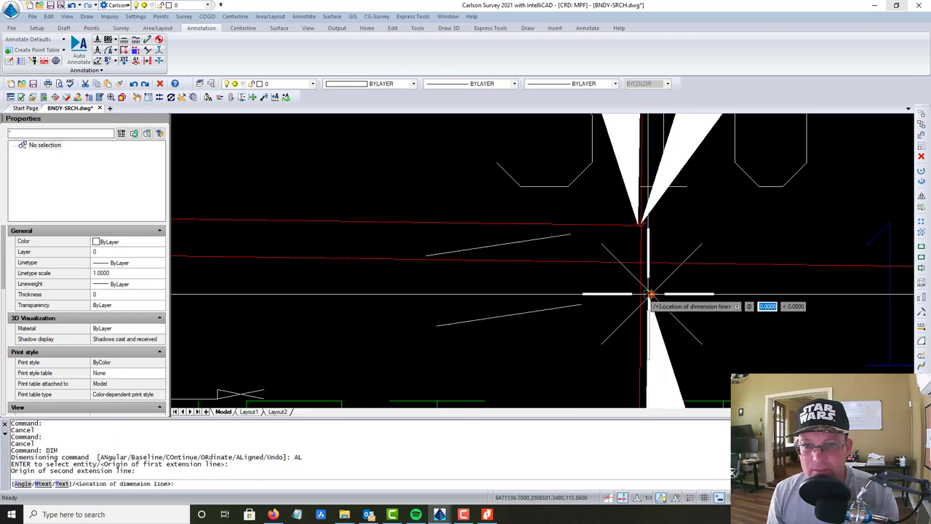
{"action": "scroll", "coordinate": [645, 291], "scroll_direction": "up", "scroll_amount": 3}
{"action": "left_click", "coordinate": [521, 305]}
{"action": "key", "text": "Escape"}
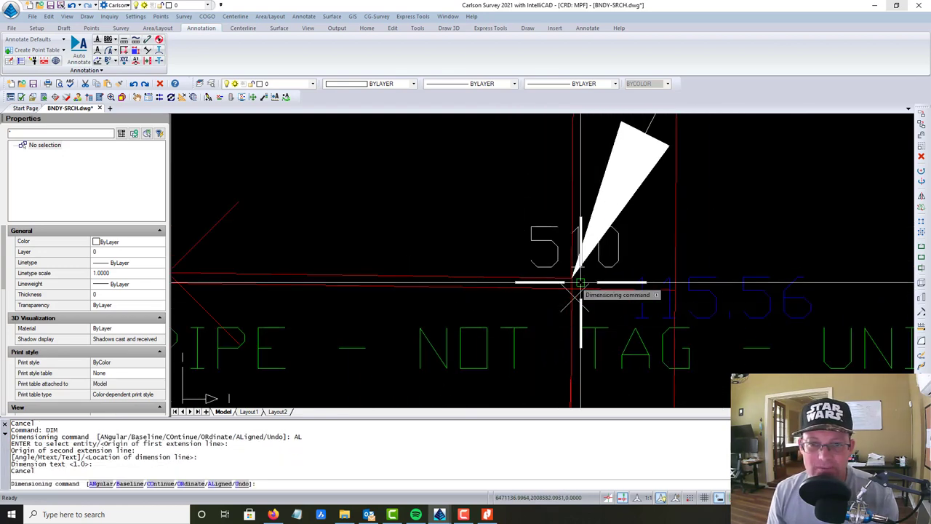
{"action": "scroll", "coordinate": [576, 290], "scroll_direction": "down", "scroll_amount": 4}
{"action": "middle_click_drag", "start_coordinate": [453, 378], "coordinate": [784, 342]}
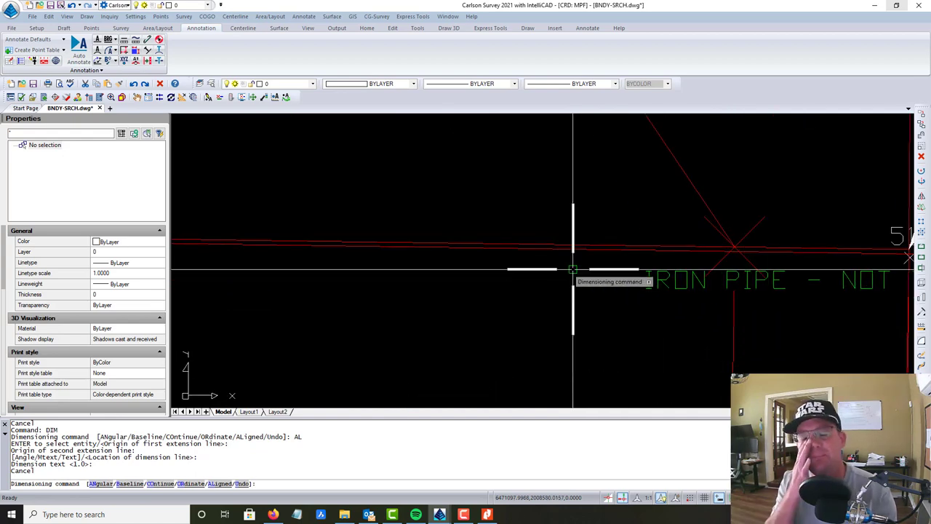
Compare the two nearly overlapping red lines running west from found point 510 past the 173.00' line to point 1528
{"action": "middle_click_drag", "start_coordinate": [642, 264], "coordinate": [470, 219]}
{"action": "scroll", "coordinate": [629, 244], "scroll_direction": "down", "scroll_amount": 5}
{"action": "middle_click_drag", "start_coordinate": [425, 254], "coordinate": [428, 255]}
{"action": "scroll", "coordinate": [717, 170], "scroll_direction": "down", "scroll_amount": 3}
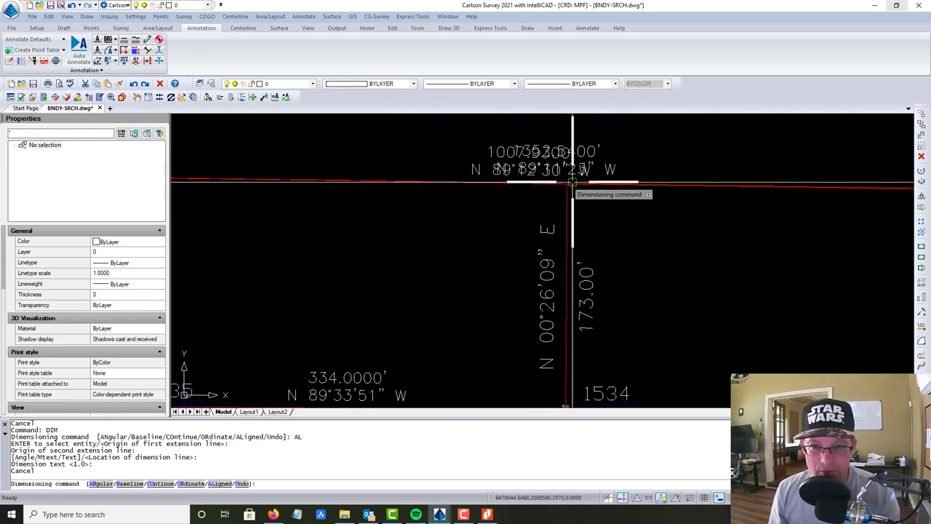
{"action": "scroll", "coordinate": [565, 178], "scroll_direction": "up", "scroll_amount": 5}
{"action": "scroll", "coordinate": [727, 247], "scroll_direction": "down", "scroll_amount": 5}
{"action": "scroll", "coordinate": [522, 242], "scroll_direction": "up", "scroll_amount": 2}
{"action": "scroll", "coordinate": [521, 243], "scroll_direction": "up", "scroll_amount": 4}
{"action": "scroll", "coordinate": [436, 257], "scroll_direction": "up", "scroll_amount": 3}
{"action": "scroll", "coordinate": [442, 257], "scroll_direction": "down", "scroll_amount": 3}
{"action": "middle_click_drag", "start_coordinate": [773, 286], "coordinate": [743, 283]}
{"action": "scroll", "coordinate": [436, 254], "scroll_direction": "up", "scroll_amount": 3}
{"action": "scroll", "coordinate": [551, 257], "scroll_direction": "up", "scroll_amount": 3}
{"action": "scroll", "coordinate": [387, 239], "scroll_direction": "up", "scroll_amount": 2}
Measure the gap between the two red lines at point 1528 with an aligned dimension
{"action": "key", "text": "Escape"}
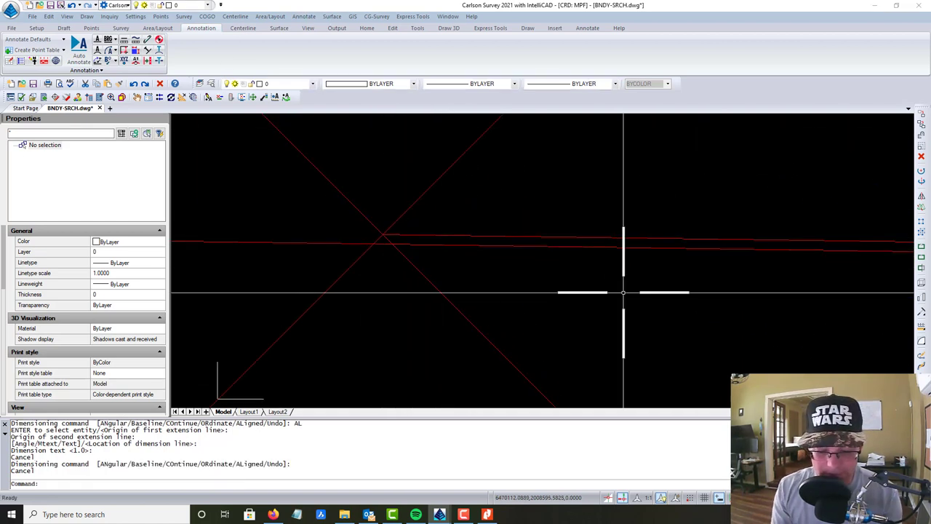
{"action": "type", "text": "DIM"}
{"action": "key", "text": "Return"}
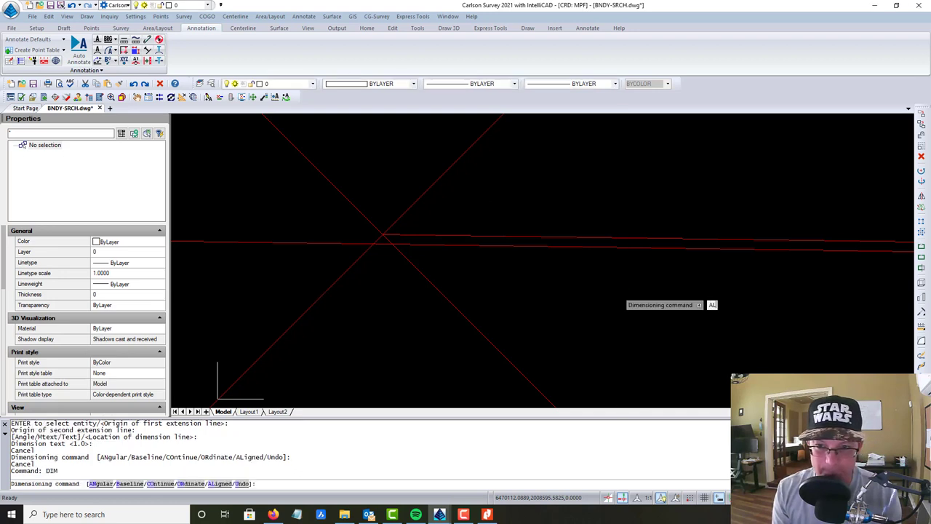
{"action": "type", "text": "AL"}
{"action": "key", "text": "Return"}
{"action": "left_click", "coordinate": [382, 238]}
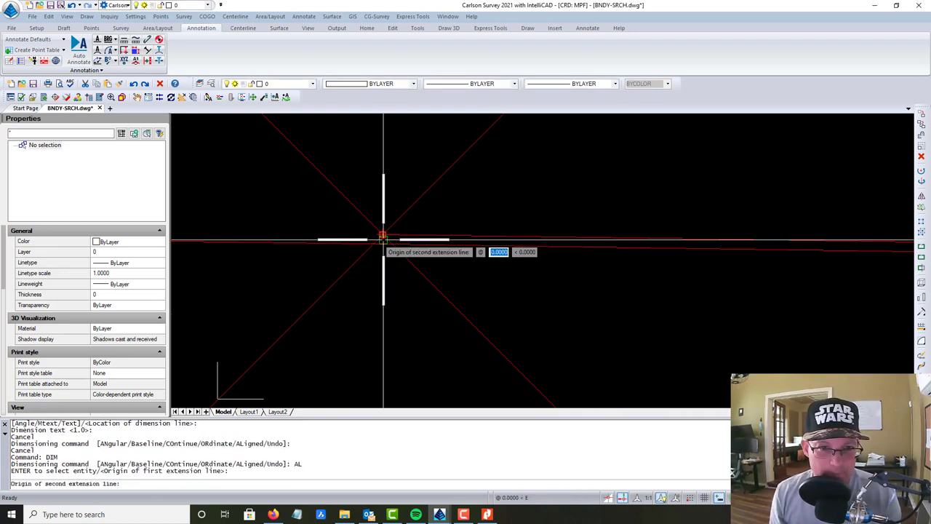
{"action": "left_click", "coordinate": [384, 240]}
{"action": "scroll", "coordinate": [384, 239], "scroll_direction": "up", "scroll_amount": 5}
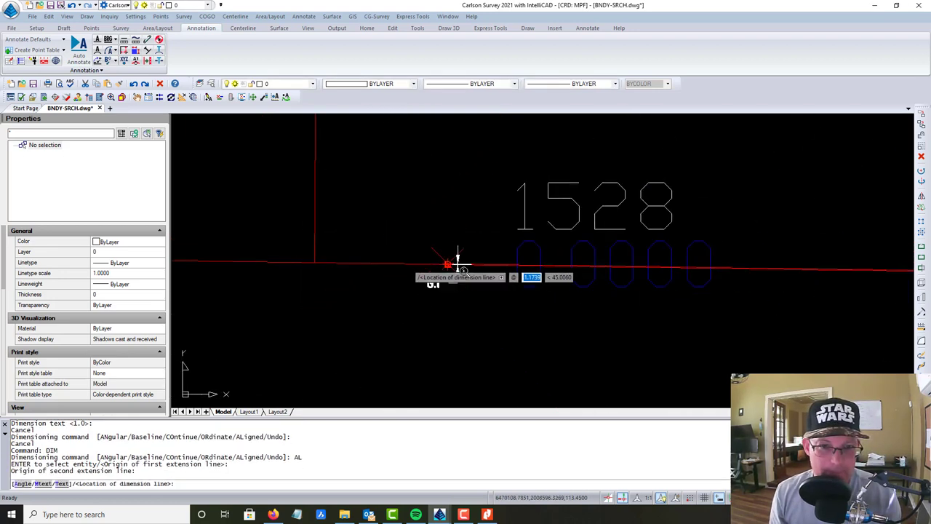
{"action": "left_click", "coordinate": [469, 283]}
{"action": "key", "text": "Escape"}
Review the overall block layout from point 1527 down past points 1534 and 1536 and back west toward point 1528
{"action": "scroll", "coordinate": [499, 270], "scroll_direction": "down", "scroll_amount": 8}
{"action": "middle_click_drag", "start_coordinate": [682, 265], "coordinate": [610, 252]}
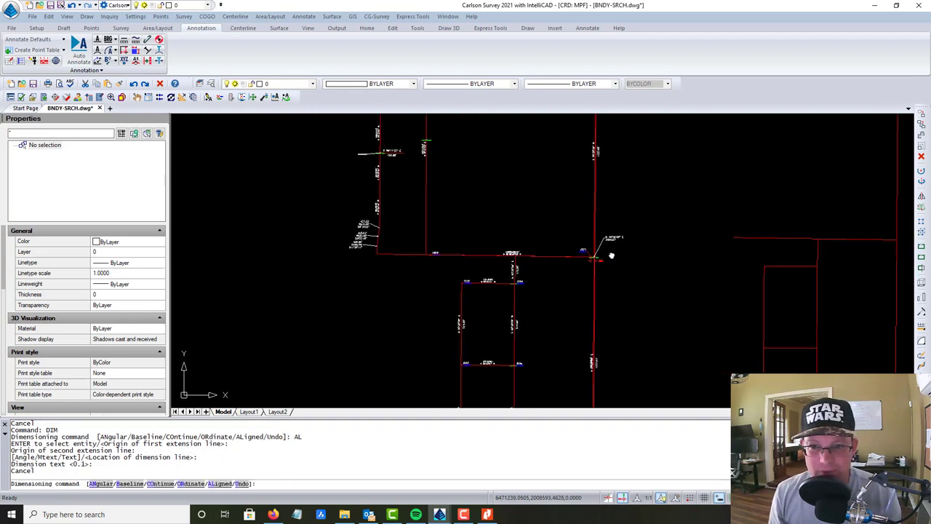
{"action": "scroll", "coordinate": [611, 252], "scroll_direction": "up", "scroll_amount": 6}
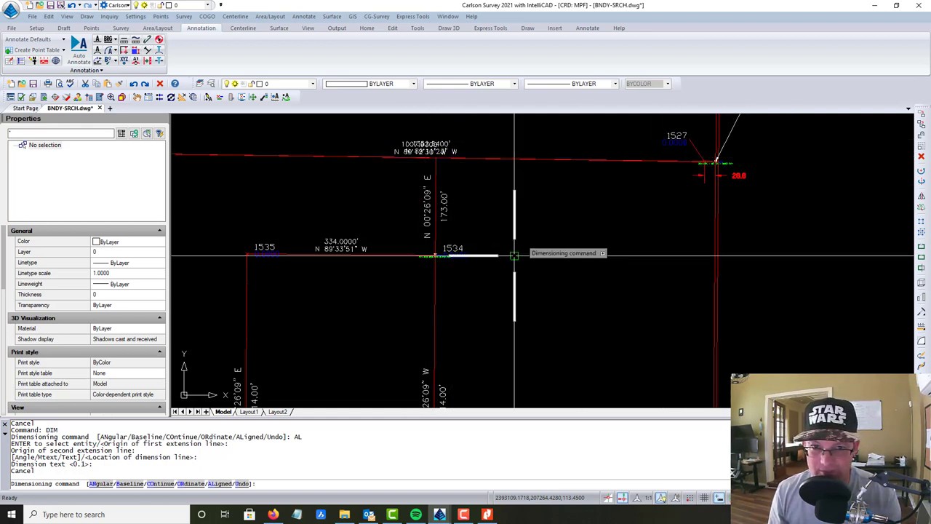
{"action": "scroll", "coordinate": [541, 227], "scroll_direction": "down", "scroll_amount": 3}
{"action": "middle_click_drag", "start_coordinate": [564, 265], "coordinate": [515, 195]}
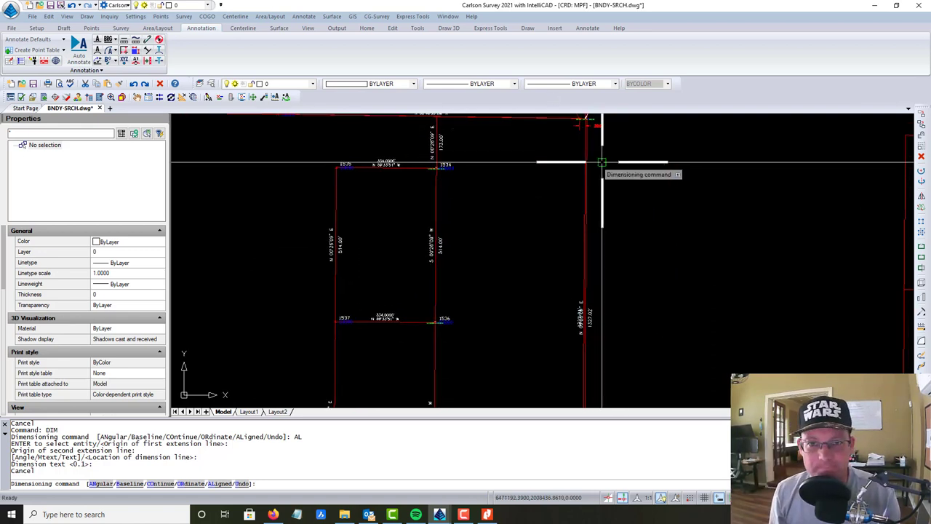
{"action": "scroll", "coordinate": [498, 165], "scroll_direction": "down", "scroll_amount": 2}
{"action": "mouse_move", "coordinate": [501, 167]}
{"action": "middle_mouse_down"}
{"action": "mouse_move", "coordinate": [525, 202]}
{"action": "mouse_move", "coordinate": [572, 208]}
{"action": "mouse_move", "coordinate": [573, 245]}
{"action": "middle_mouse_up"}
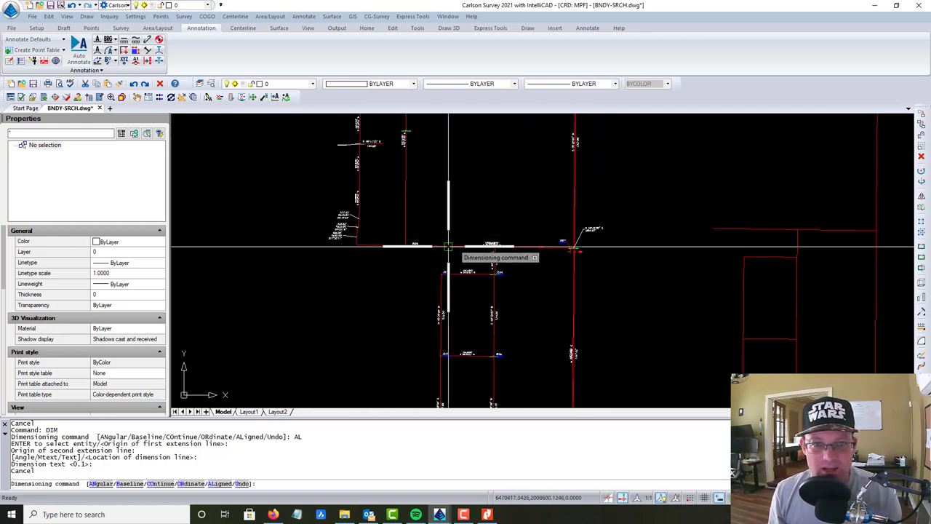
{"action": "key", "text": "Escape"}
Examine the offset between found point 510, the block's centerline corner and the 20.0 dimension at point 1527
{"action": "scroll", "coordinate": [521, 279], "scroll_direction": "up", "scroll_amount": 4}
{"action": "mouse_move", "coordinate": [521, 279]}
{"action": "middle_mouse_down"}
{"action": "mouse_move", "coordinate": [526, 298]}
{"action": "mouse_move", "coordinate": [600, 274]}
{"action": "middle_mouse_up"}
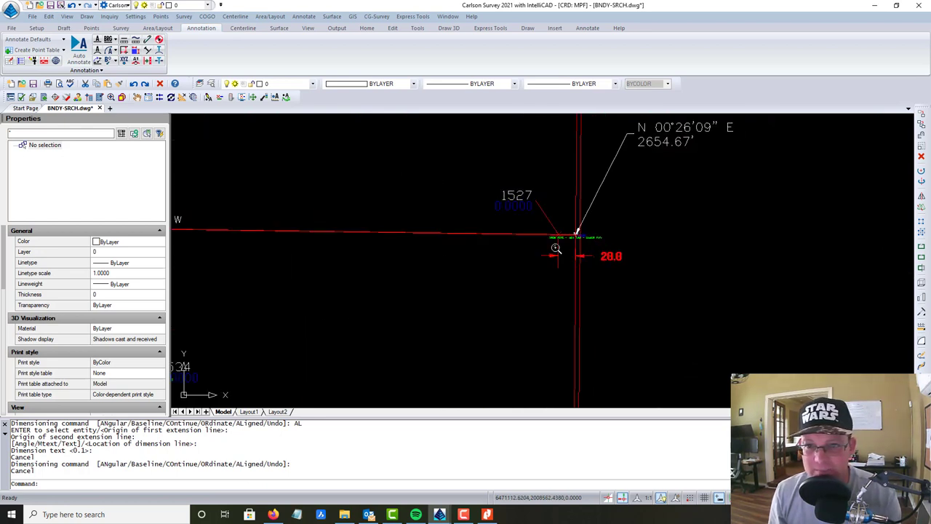
{"action": "scroll", "coordinate": [556, 249], "scroll_direction": "up", "scroll_amount": 5}
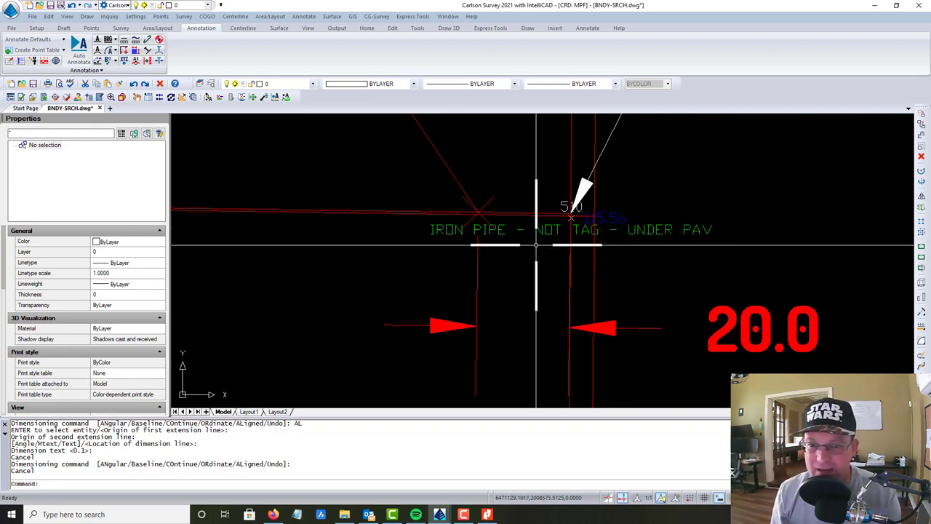
{"action": "scroll", "coordinate": [499, 220], "scroll_direction": "down", "scroll_amount": 4}
{"action": "scroll", "coordinate": [499, 220], "scroll_direction": "down", "scroll_amount": 2}
{"action": "mouse_move", "coordinate": [330, 278]}
{"action": "middle_mouse_down"}
{"action": "mouse_move", "coordinate": [812, 202]}
{"action": "mouse_move", "coordinate": [661, 216]}
{"action": "mouse_move", "coordinate": [577, 264]}
{"action": "middle_mouse_up"}
{"action": "scroll", "coordinate": [606, 193], "scroll_direction": "up", "scroll_amount": 6}
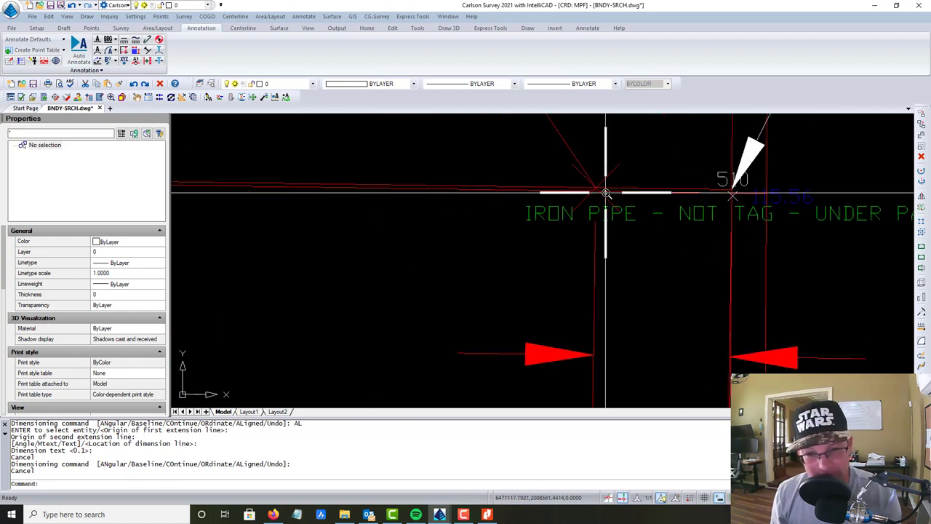
{"action": "scroll", "coordinate": [606, 194], "scroll_direction": "up", "scroll_amount": 2}
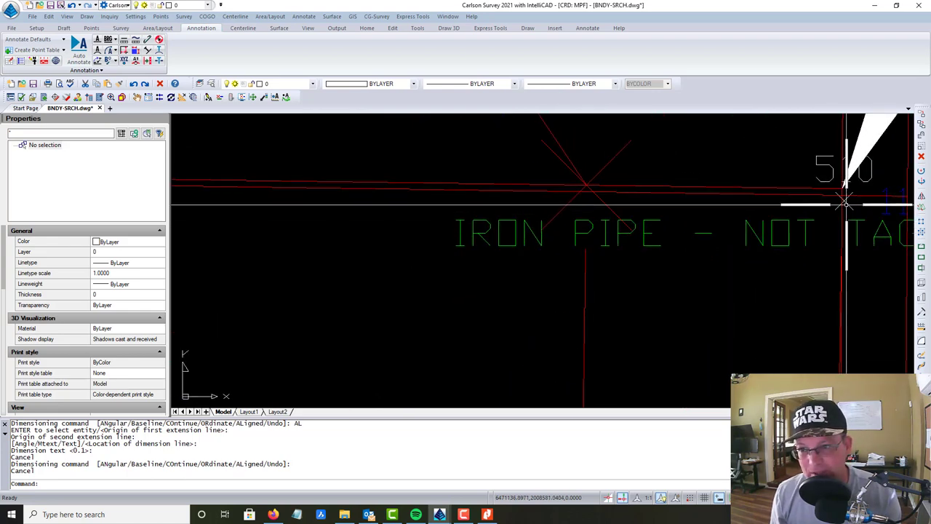
{"action": "scroll", "coordinate": [696, 270], "scroll_direction": "down", "scroll_amount": 4}
{"action": "scroll", "coordinate": [660, 255], "scroll_direction": "up", "scroll_amount": 2}
{"action": "scroll", "coordinate": [659, 255], "scroll_direction": "up", "scroll_amount": 2}
{"action": "middle_click_drag", "start_coordinate": [509, 340], "coordinate": [757, 168]}
{"action": "key", "text": "Escape"}
{"action": "scroll", "coordinate": [451, 222], "scroll_direction": "down", "scroll_amount": 4}
{"action": "middle_click_drag", "start_coordinate": [377, 193], "coordinate": [502, 156]}
{"action": "key", "text": "Escape"}
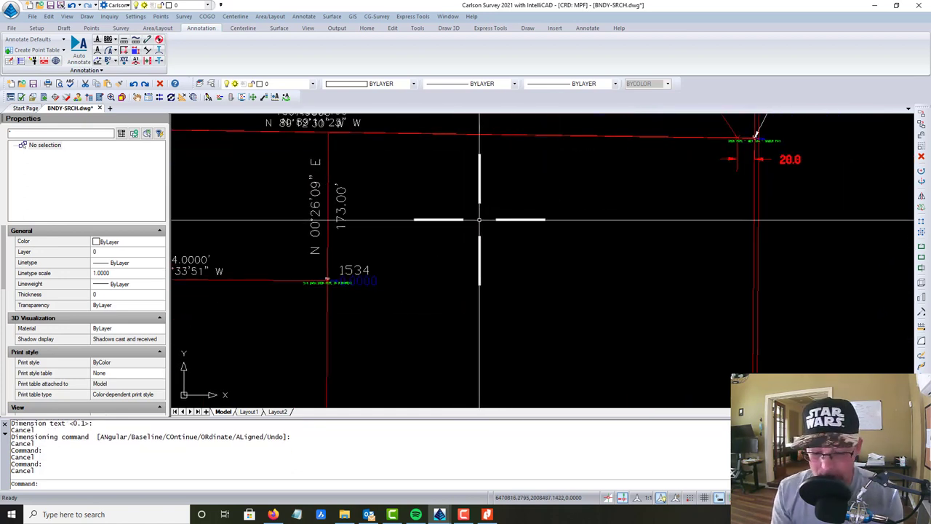
Rotate the record map block about point 501, using its centerline corner as the base angle and found point 510 as the new angle
{"action": "type", "text": "RO"}
{"action": "key", "text": "Return"}
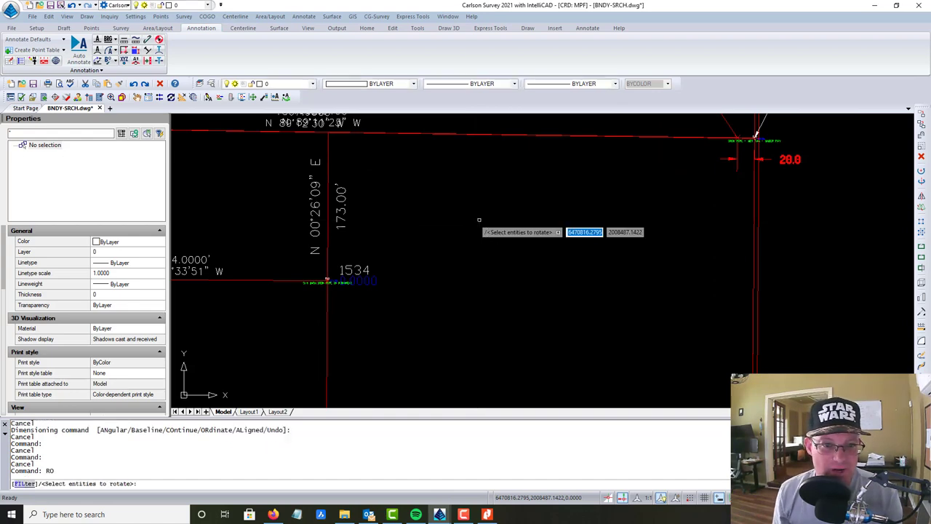
{"action": "middle_click_drag", "start_coordinate": [327, 278], "coordinate": [550, 215]}
{"action": "scroll", "coordinate": [547, 225], "scroll_direction": "up", "scroll_amount": 5}
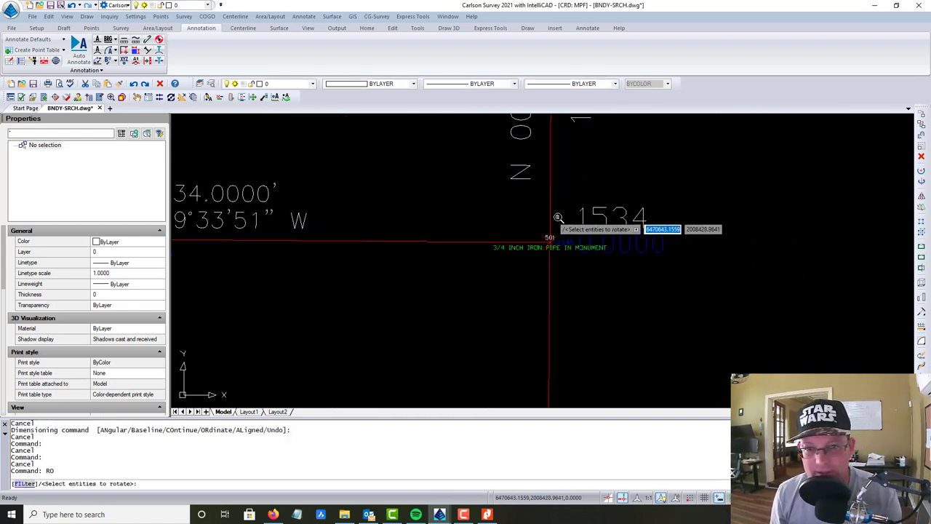
{"action": "left_click", "coordinate": [545, 230]}
{"action": "left_click", "coordinate": [517, 218]}
{"action": "scroll", "coordinate": [537, 305], "scroll_direction": "up", "scroll_amount": 5}
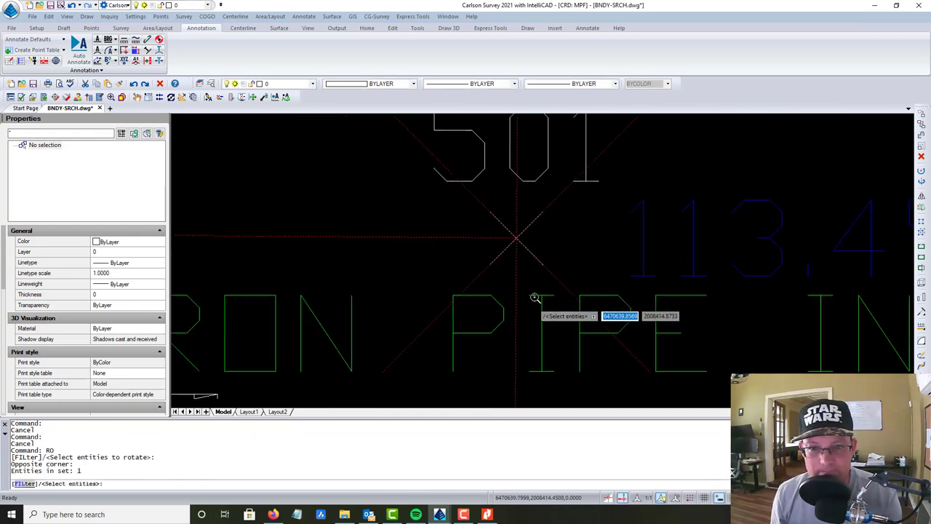
{"action": "key", "text": "Return"}
{"action": "left_click", "coordinate": [516, 238]}
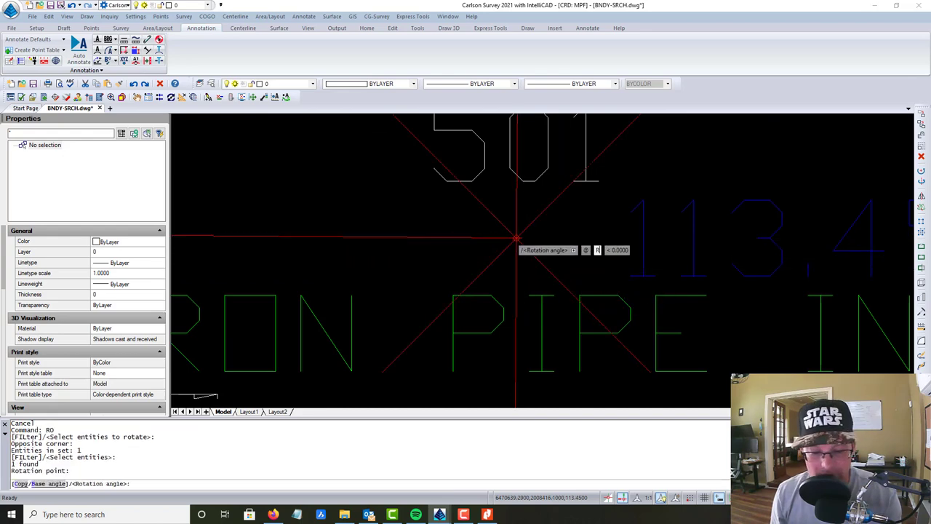
{"action": "type", "text": "R"}
{"action": "key", "text": "Return"}
{"action": "left_click", "coordinate": [516, 237]}
{"action": "scroll", "coordinate": [630, 287], "scroll_direction": "down", "scroll_amount": 6}
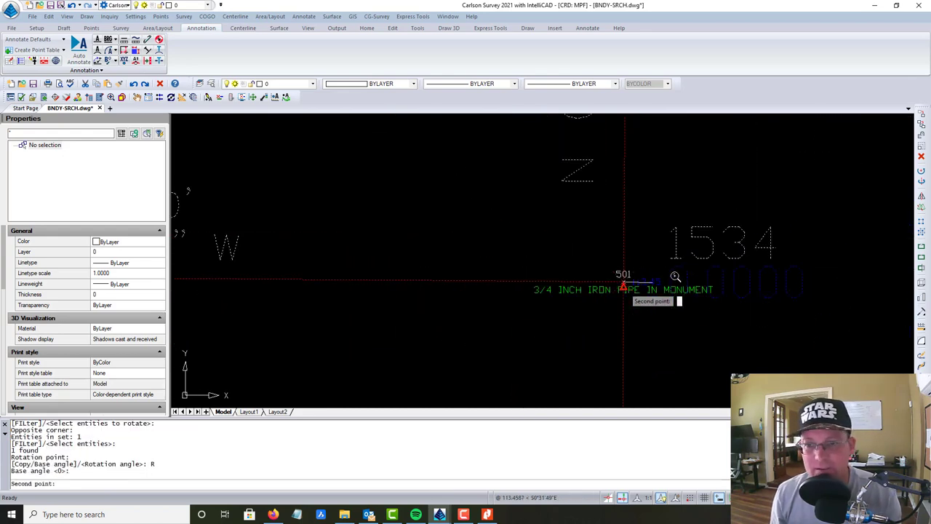
{"action": "scroll", "coordinate": [713, 204], "scroll_direction": "up", "scroll_amount": 6}
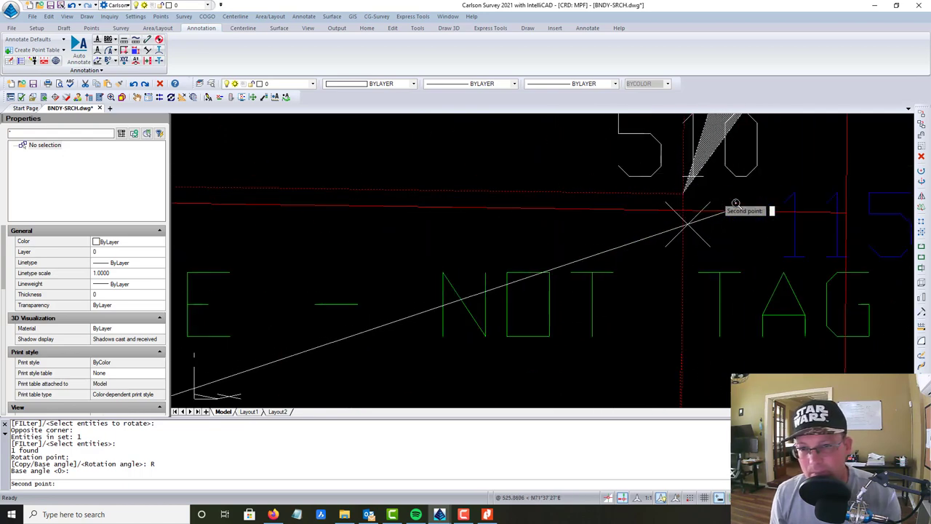
{"action": "left_click", "coordinate": [686, 209]}
{"action": "left_click", "coordinate": [687, 227]}
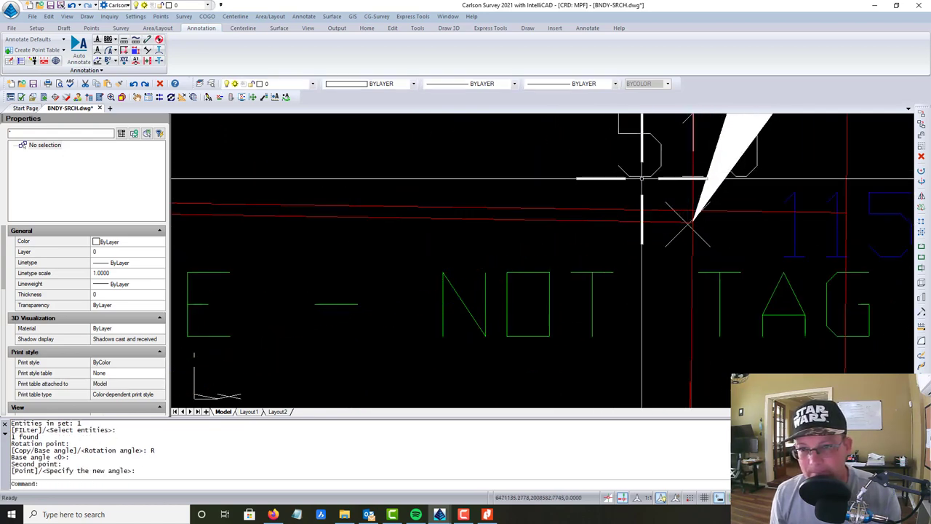
Examine how the rotated block fits at found point 510 and at point 501
{"action": "scroll", "coordinate": [696, 182], "scroll_direction": "down", "scroll_amount": 6}
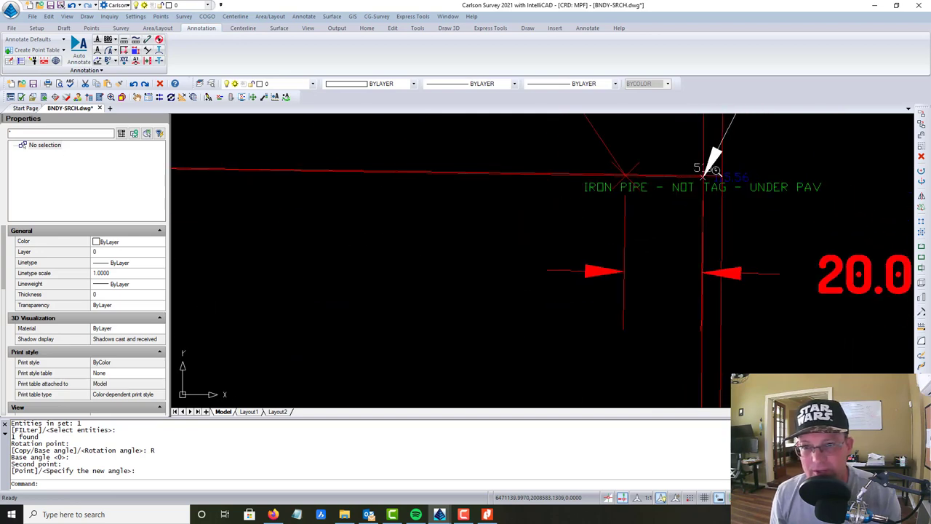
{"action": "middle_click_drag", "start_coordinate": [521, 262], "coordinate": [648, 155]}
{"action": "scroll", "coordinate": [555, 152], "scroll_direction": "up", "scroll_amount": 4}
{"action": "scroll", "coordinate": [542, 176], "scroll_direction": "up", "scroll_amount": 4}
{"action": "scroll", "coordinate": [551, 201], "scroll_direction": "down", "scroll_amount": 3}
{"action": "scroll", "coordinate": [574, 202], "scroll_direction": "down", "scroll_amount": 3}
Measure the distance from the rotated block's corner to found point 502 with an aligned dimension
{"action": "middle_click_drag", "start_coordinate": [609, 397], "coordinate": [601, 181]}
{"action": "middle_click_drag", "start_coordinate": [592, 361], "coordinate": [569, 228]}
{"action": "scroll", "coordinate": [556, 271], "scroll_direction": "up", "scroll_amount": 4}
{"action": "scroll", "coordinate": [522, 226], "scroll_direction": "up", "scroll_amount": 5}
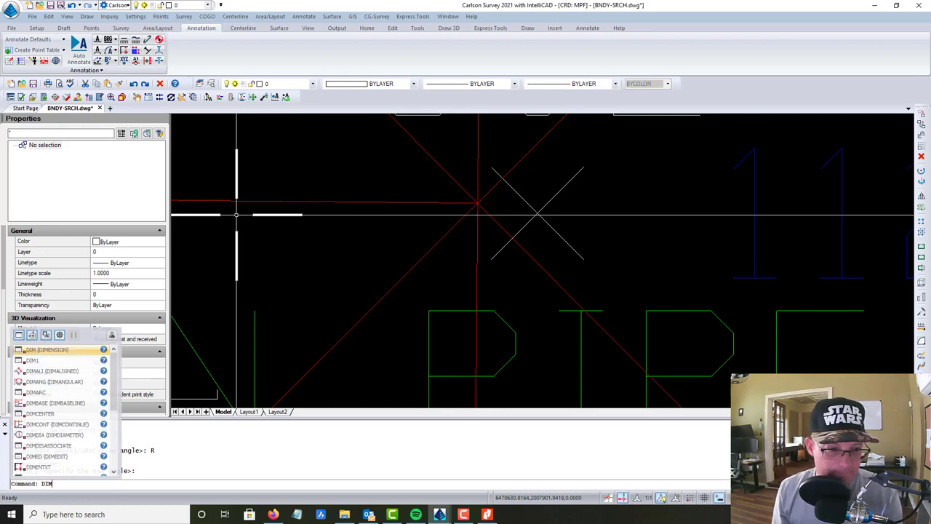
{"action": "key", "text": "Return"}
{"action": "type", "text": "A"}
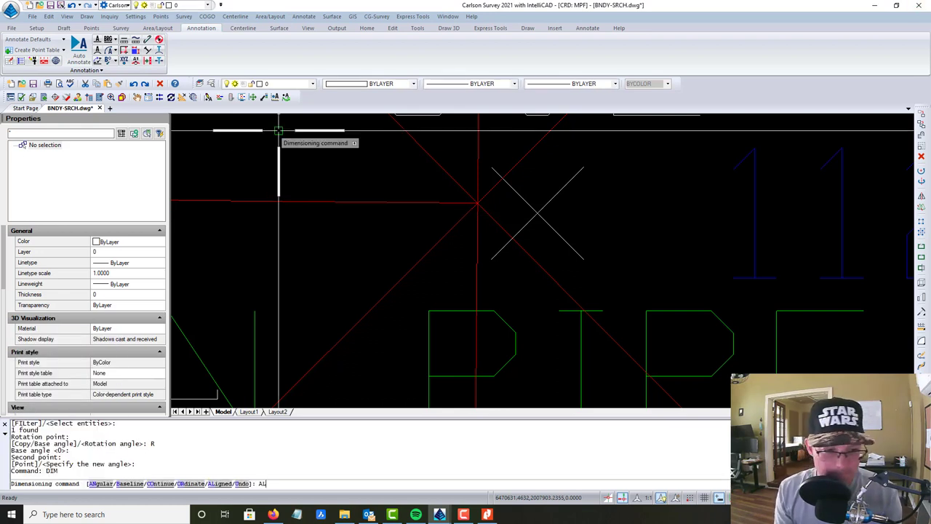
{"action": "type", "text": "L"}
{"action": "key", "text": "Return"}
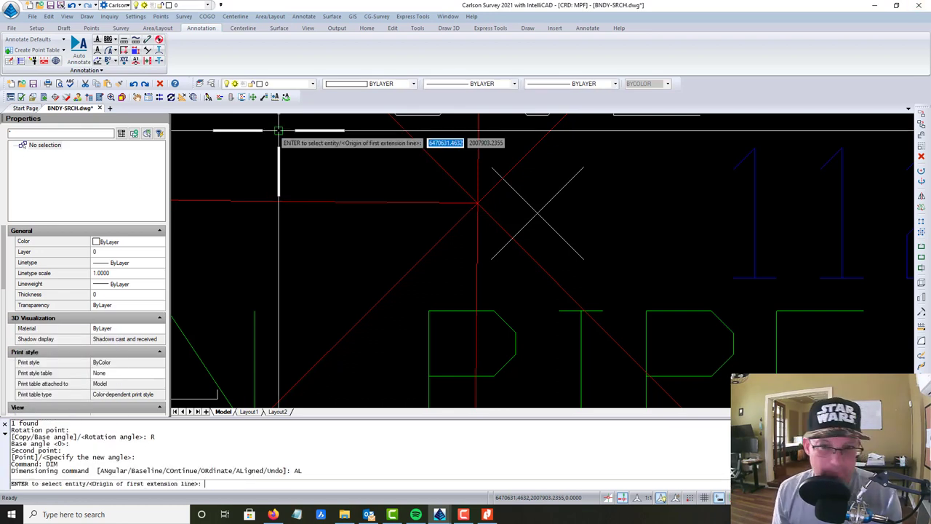
{"action": "left_click", "coordinate": [477, 203]}
{"action": "left_click", "coordinate": [548, 219]}
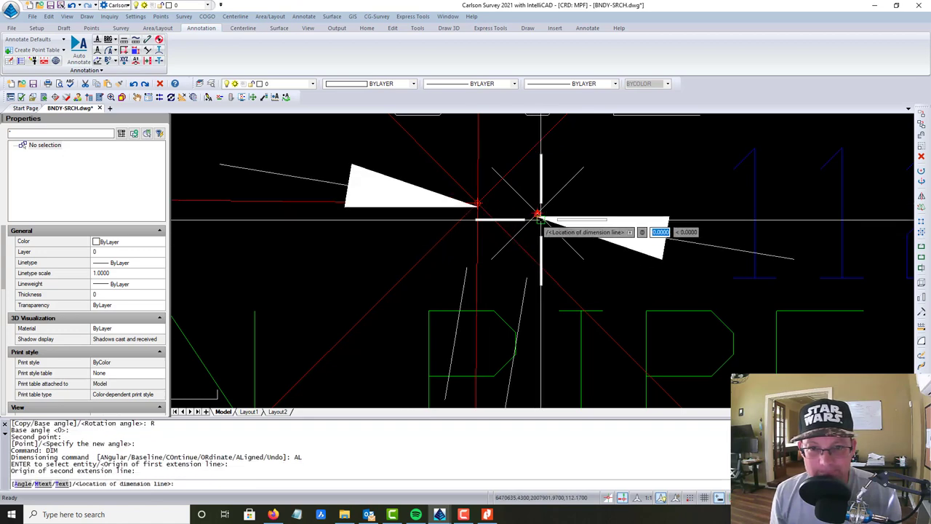
{"action": "scroll", "coordinate": [551, 222], "scroll_direction": "up", "scroll_amount": 3}
{"action": "key", "text": "Escape"}
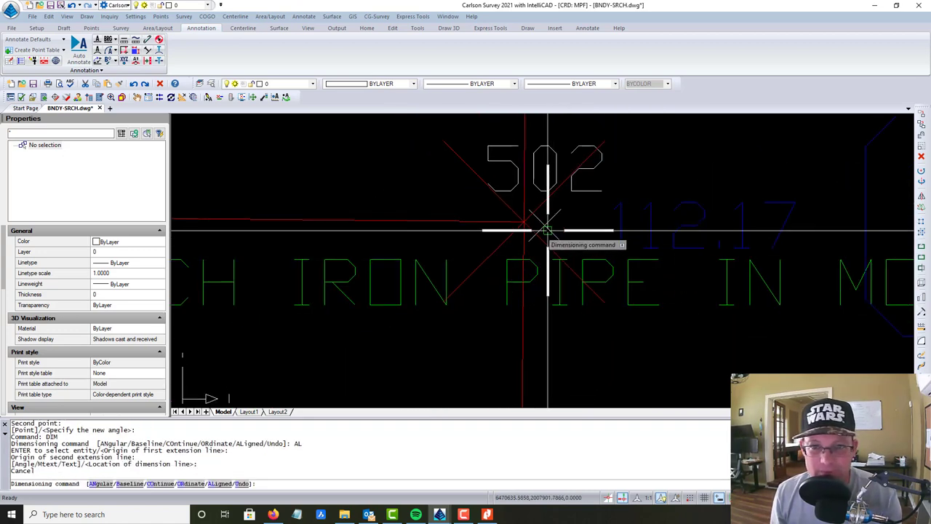
Leave the dimension command and undo the block's rotation to point 510
{"action": "scroll", "coordinate": [551, 227], "scroll_direction": "up", "scroll_amount": 2}
{"action": "type", "text": "u"}
{"action": "key", "text": "Return"}
{"action": "type", "text": "u"}
{"action": "key", "text": "Return"}
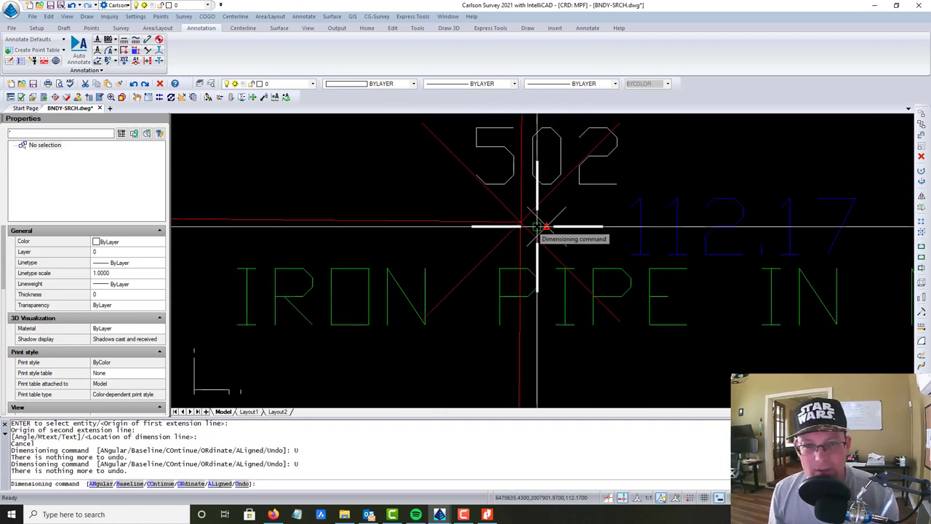
{"action": "type", "text": "u"}
{"action": "key", "text": "Return"}
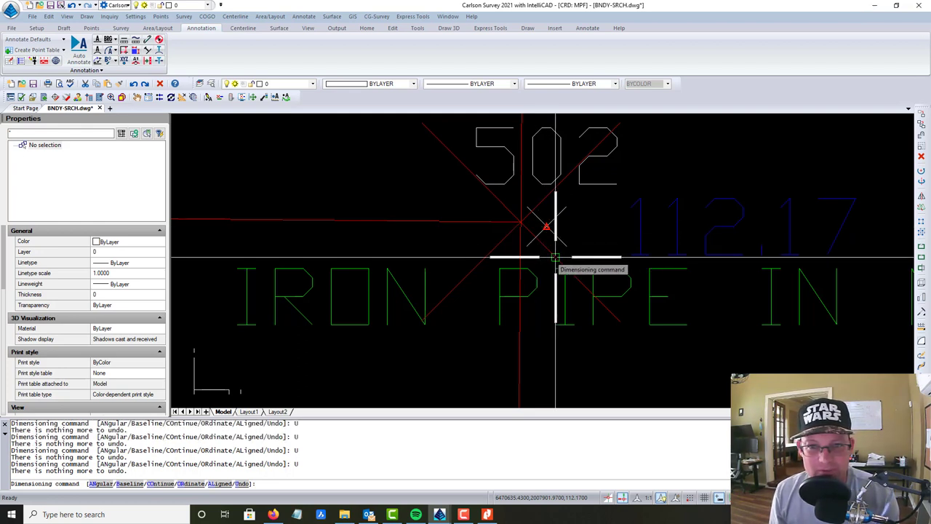
{"action": "key", "text": "Escape"}
{"action": "type", "text": "u"}
{"action": "key", "text": "Return"}
{"action": "type", "text": "u"}
{"action": "key", "text": "Return"}
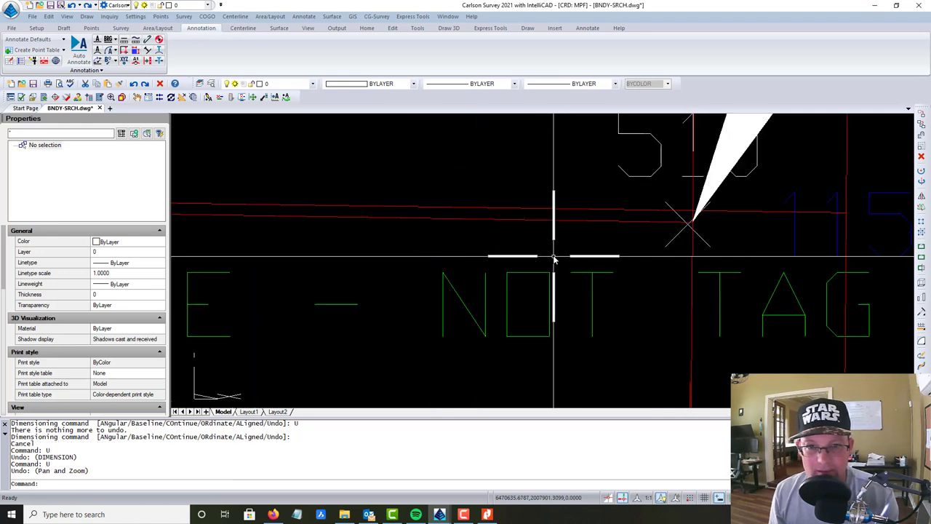
{"action": "type", "text": "u"}
{"action": "key", "text": "Return"}
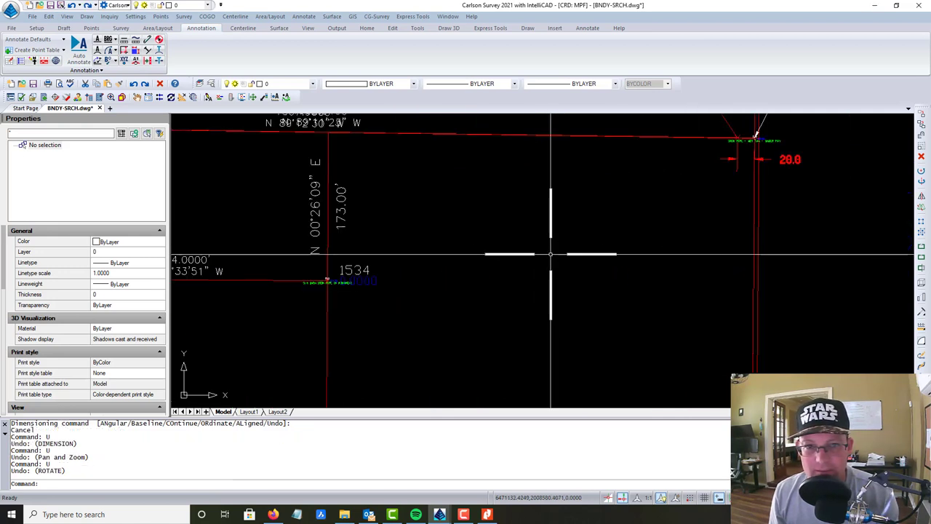
{"action": "type", "text": "u"}
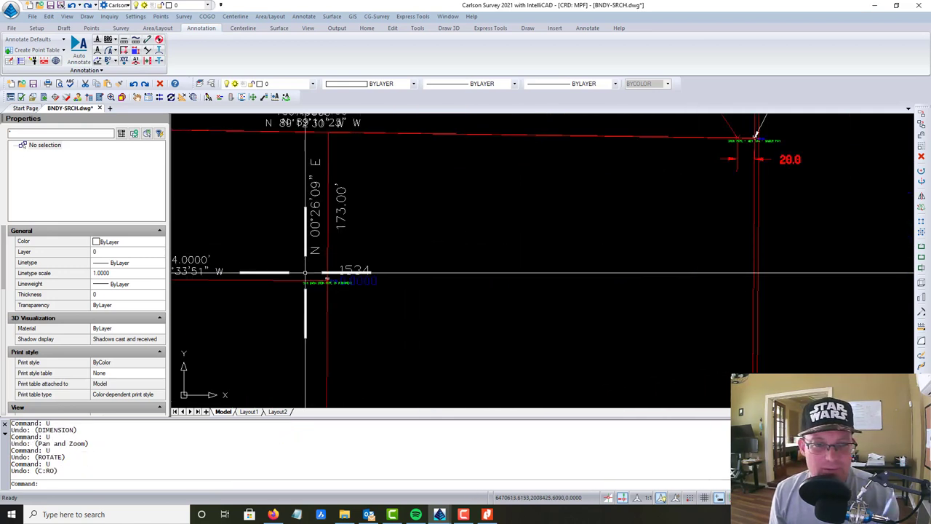
{"action": "key", "text": "Return"}
{"action": "type", "text": "u"}
{"action": "key", "text": "Return"}
Recheck the restored block's fit at point 501 and at found point 510
{"action": "scroll", "coordinate": [529, 247], "scroll_direction": "up", "scroll_amount": 10}
{"action": "scroll", "coordinate": [271, 267], "scroll_direction": "down", "scroll_amount": 10}
{"action": "scroll", "coordinate": [312, 251], "scroll_direction": "down", "scroll_amount": 5}
{"action": "scroll", "coordinate": [349, 259], "scroll_direction": "up", "scroll_amount": 4}
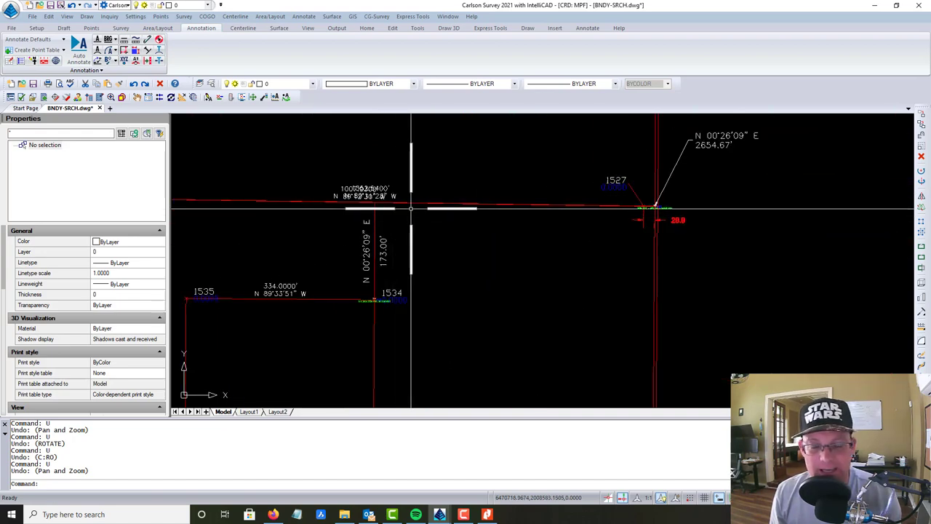
{"action": "scroll", "coordinate": [382, 209], "scroll_direction": "up", "scroll_amount": 1}
{"action": "scroll", "coordinate": [733, 212], "scroll_direction": "up", "scroll_amount": 5}
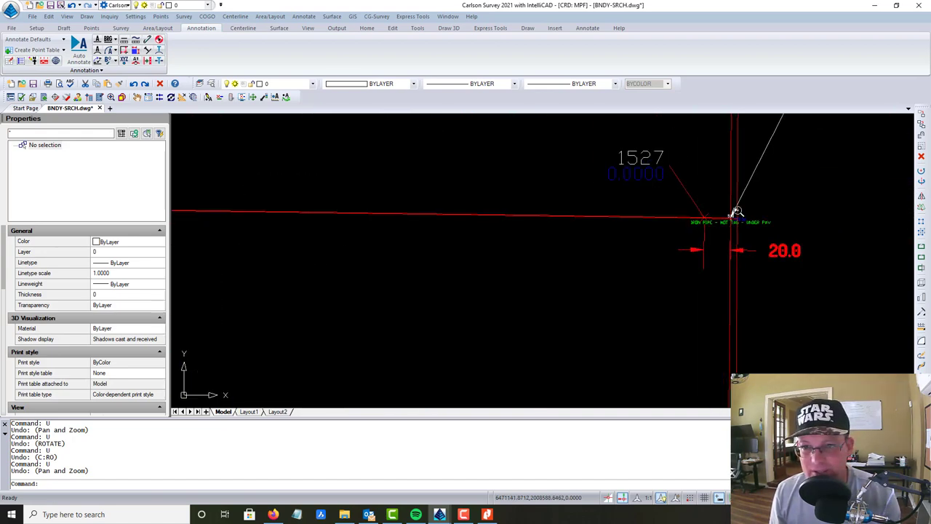
{"action": "scroll", "coordinate": [733, 212], "scroll_direction": "up", "scroll_amount": 5}
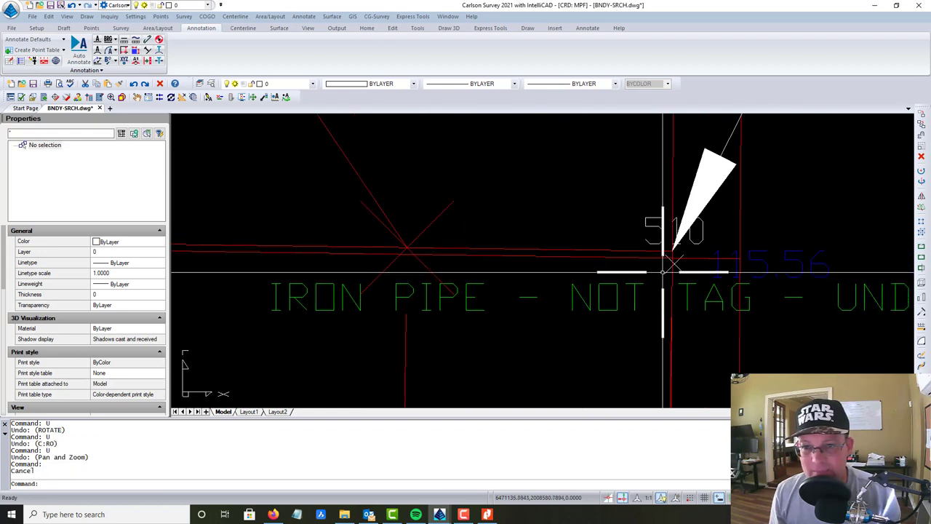
Examine the gap between the boundary lines and the found iron pipe at point 510
{"action": "scroll", "coordinate": [663, 272], "scroll_direction": "up", "scroll_amount": 1}
{"action": "left_click", "coordinate": [668, 267]}
{"action": "left_click", "coordinate": [670, 266]}
{"action": "key", "text": "Escape"}
{"action": "scroll", "coordinate": [671, 267], "scroll_direction": "up", "scroll_amount": 2}
{"action": "middle_click_drag", "start_coordinate": [599, 266], "coordinate": [535, 279]}
{"action": "scroll", "coordinate": [610, 288], "scroll_direction": "down", "scroll_amount": 3}
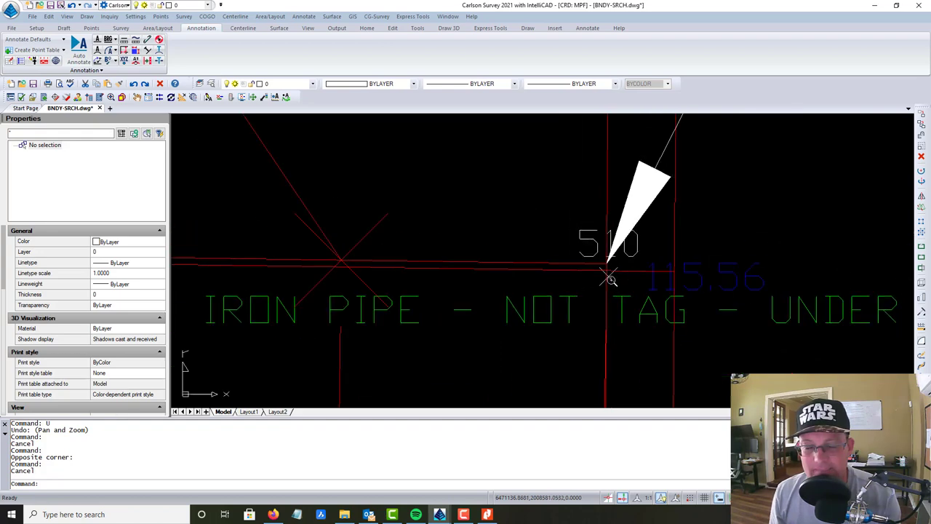
{"action": "scroll", "coordinate": [606, 282], "scroll_direction": "down", "scroll_amount": 3}
{"action": "mouse_move", "coordinate": [456, 314]}
{"action": "middle_mouse_down"}
{"action": "mouse_move", "coordinate": [606, 298]}
{"action": "mouse_move", "coordinate": [593, 301]}
{"action": "middle_mouse_up"}
{"action": "scroll", "coordinate": [793, 270], "scroll_direction": "up", "scroll_amount": 2}
{"action": "scroll", "coordinate": [784, 268], "scroll_direction": "down", "scroll_amount": 6}
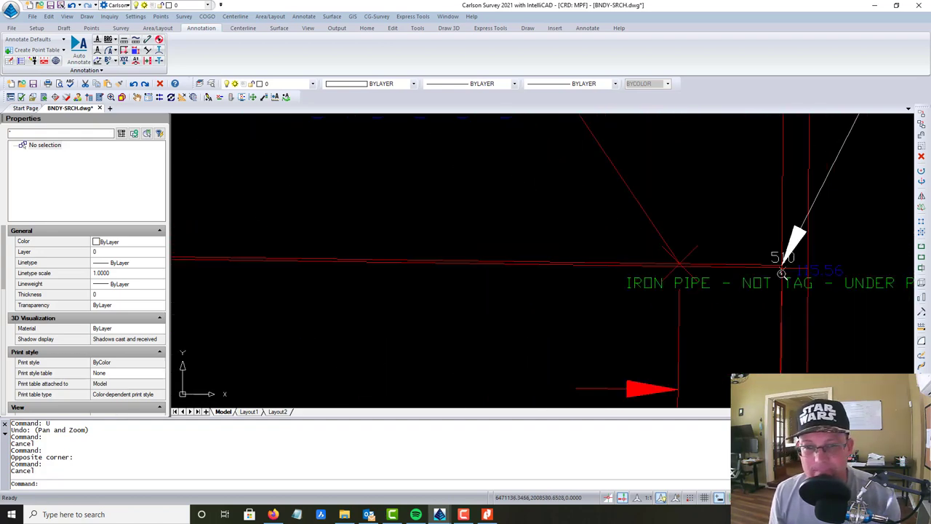
{"action": "scroll", "coordinate": [782, 270], "scroll_direction": "down", "scroll_amount": 2}
{"action": "scroll", "coordinate": [785, 266], "scroll_direction": "up", "scroll_amount": 7}
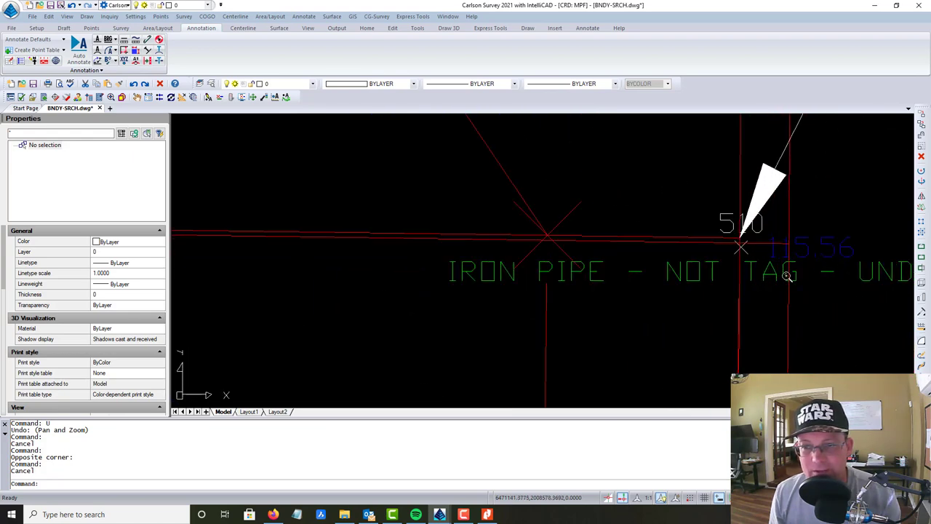
{"action": "scroll", "coordinate": [659, 218], "scroll_direction": "up", "scroll_amount": 2}
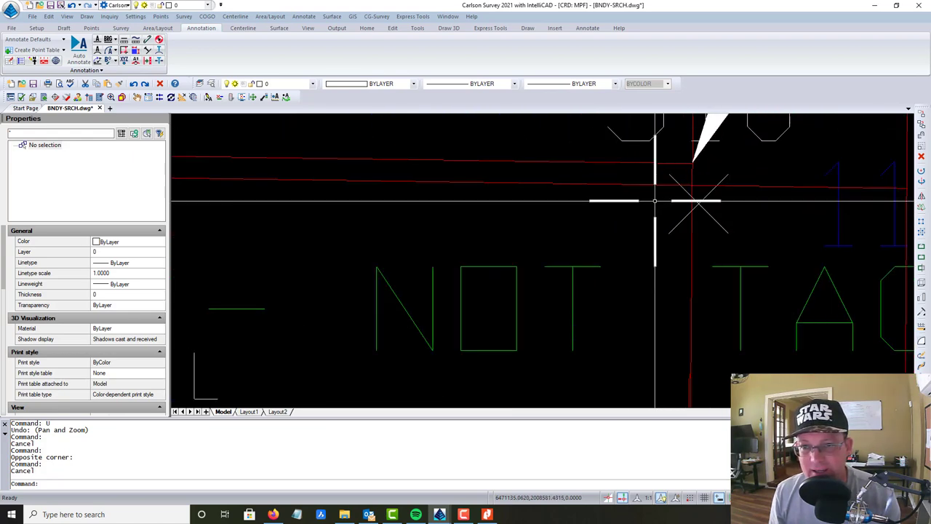
{"action": "scroll", "coordinate": [668, 207], "scroll_direction": "down", "scroll_amount": 2}
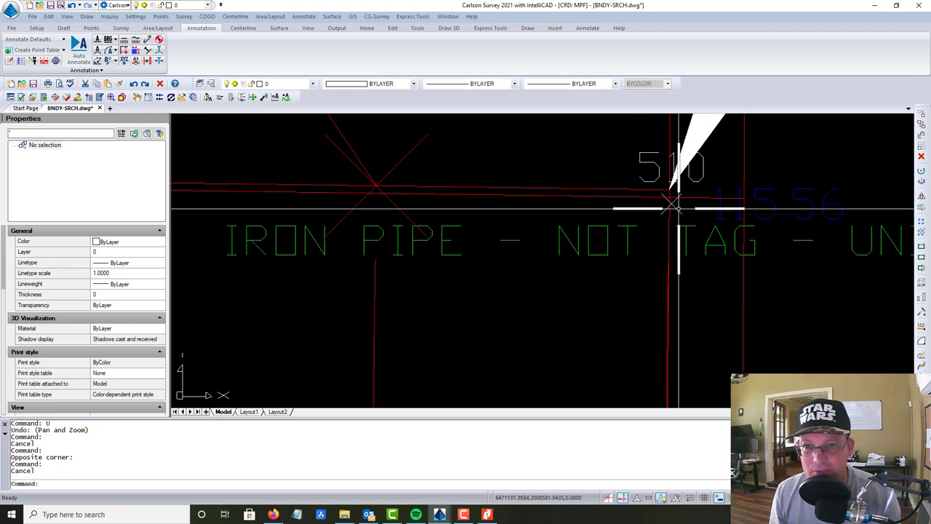
Follow the boundary line away from point 510 and return to inspect the point's offset up close
{"action": "scroll", "coordinate": [579, 261], "scroll_direction": "down", "scroll_amount": 5}
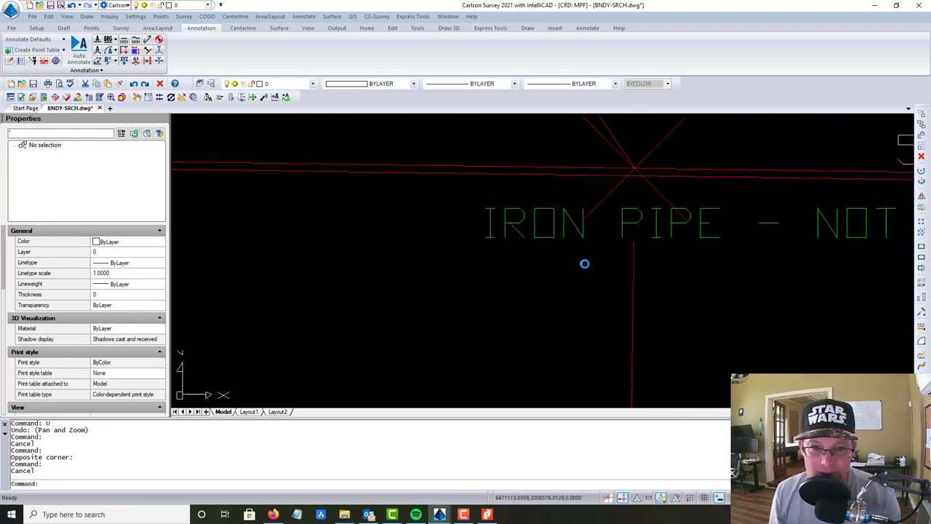
{"action": "middle_click_drag", "start_coordinate": [538, 266], "coordinate": [600, 260]}
{"action": "scroll", "coordinate": [530, 264], "scroll_direction": "down", "scroll_amount": 5}
{"action": "middle_click_drag", "start_coordinate": [436, 282], "coordinate": [592, 331]}
{"action": "middle_click_drag", "start_coordinate": [375, 283], "coordinate": [171, 237]}
{"action": "scroll", "coordinate": [504, 245], "scroll_direction": "up", "scroll_amount": 2}
{"action": "scroll", "coordinate": [504, 244], "scroll_direction": "up", "scroll_amount": 10}
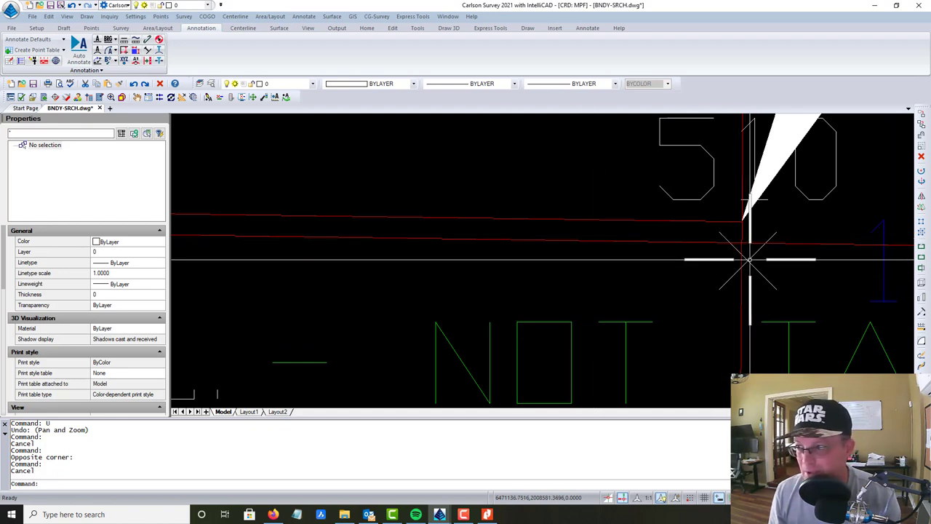
Compare the misfit at point 510 with the overall layout of the surrounding parcels
{"action": "key", "text": "Escape"}
{"action": "scroll", "coordinate": [623, 270], "scroll_direction": "down", "scroll_amount": 6}
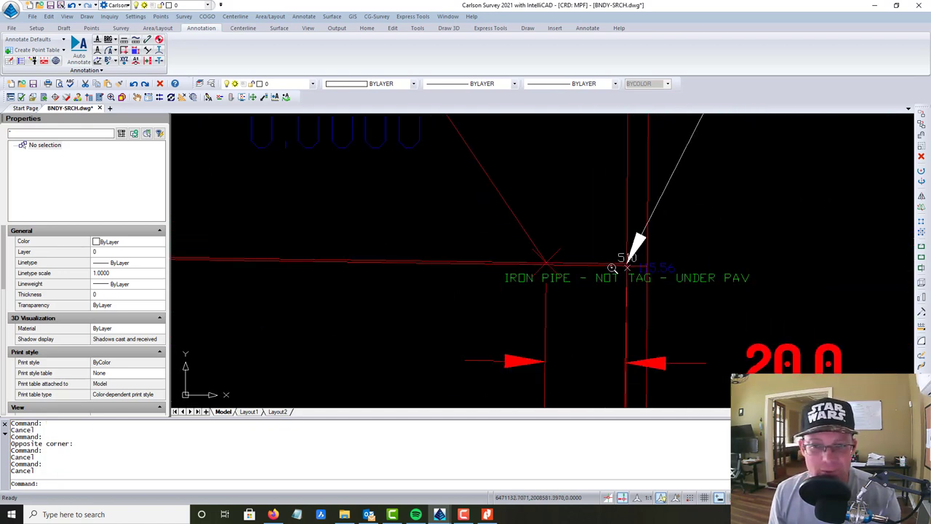
{"action": "scroll", "coordinate": [605, 267], "scroll_direction": "down", "scroll_amount": 4}
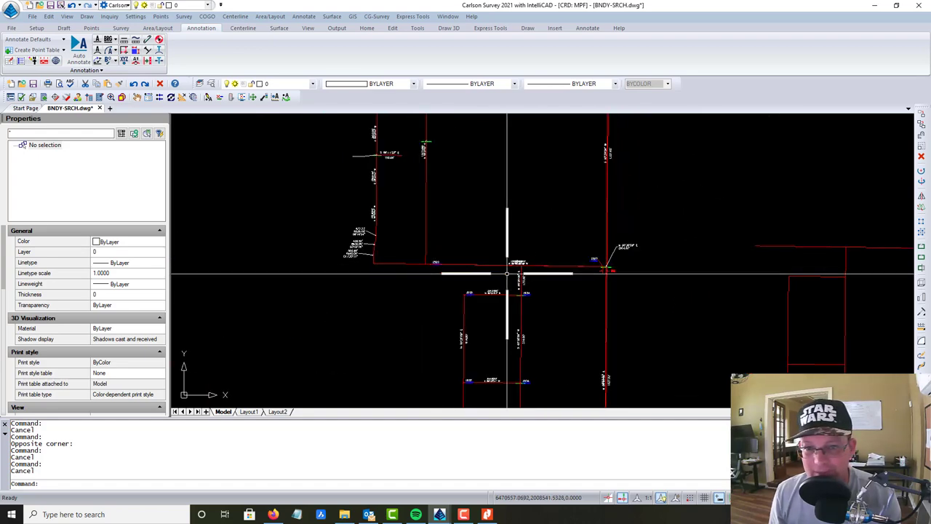
{"action": "scroll", "coordinate": [502, 247], "scroll_direction": "up", "scroll_amount": 8}
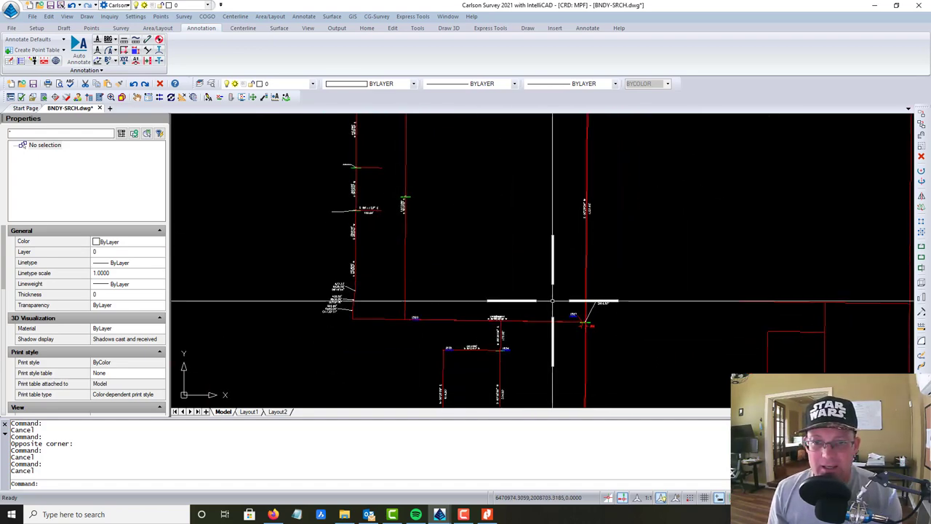
{"action": "scroll", "coordinate": [535, 326], "scroll_direction": "up", "scroll_amount": 5}
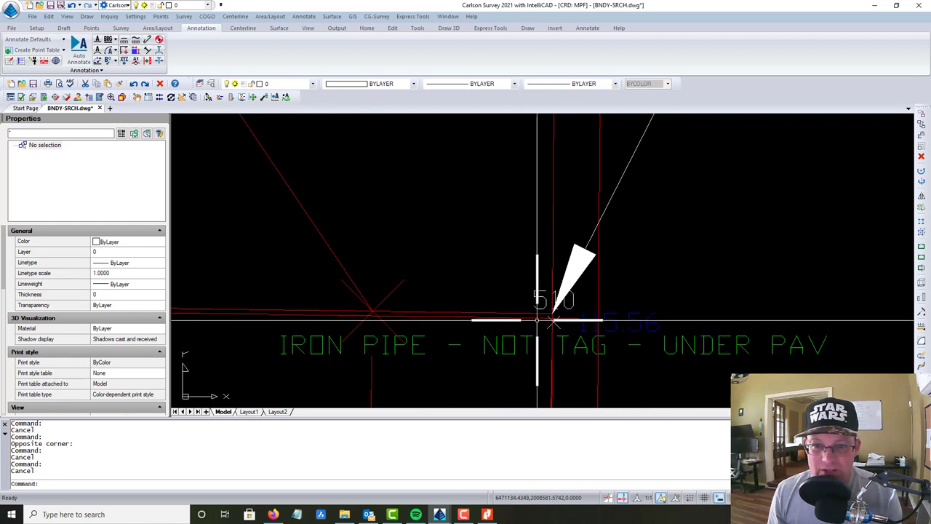
{"action": "scroll", "coordinate": [536, 320], "scroll_direction": "up", "scroll_amount": 5}
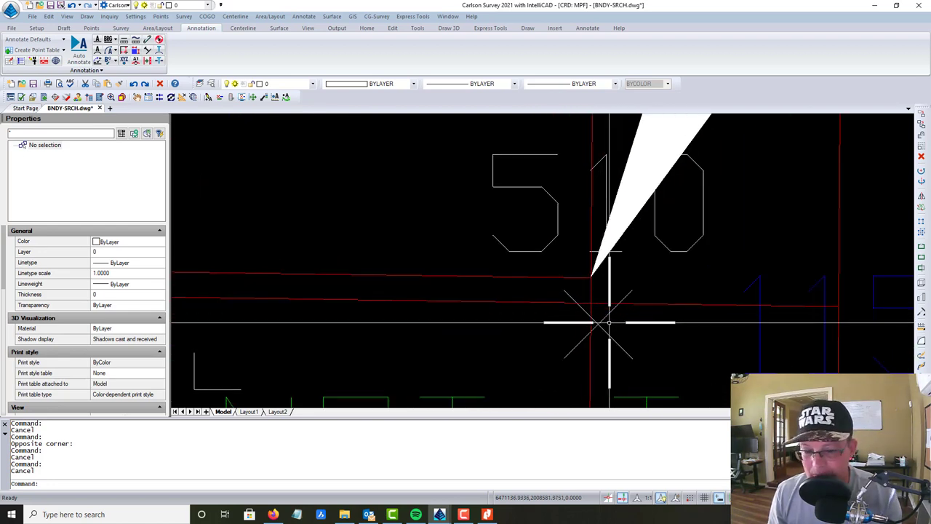
{"action": "scroll", "coordinate": [595, 317], "scroll_direction": "down", "scroll_amount": 5}
{"action": "scroll", "coordinate": [594, 318], "scroll_direction": "down", "scroll_amount": 10}
{"action": "middle_click_drag", "start_coordinate": [577, 273], "coordinate": [523, 305]}
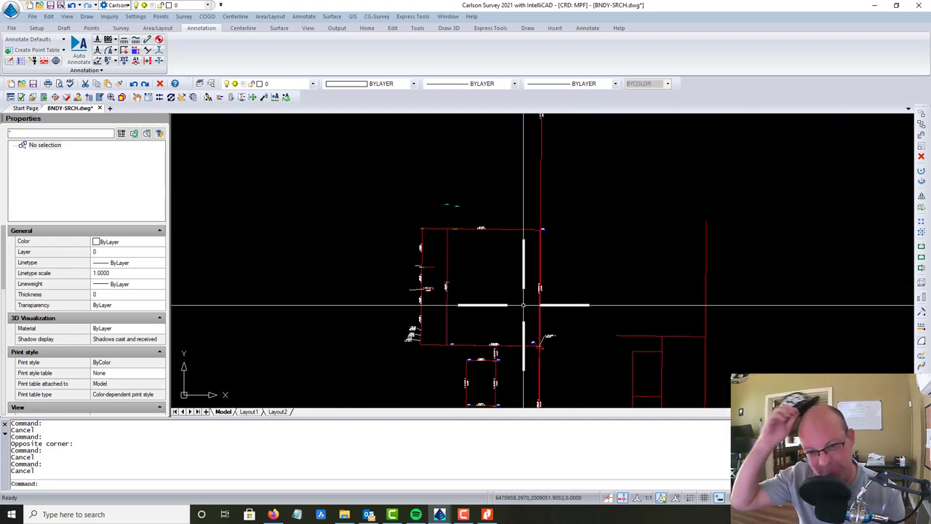
Open the MP 039-008 block for in-place editing from its separate linework east of the parcels
{"action": "scroll", "coordinate": [523, 305], "scroll_direction": "down", "scroll_amount": 6}
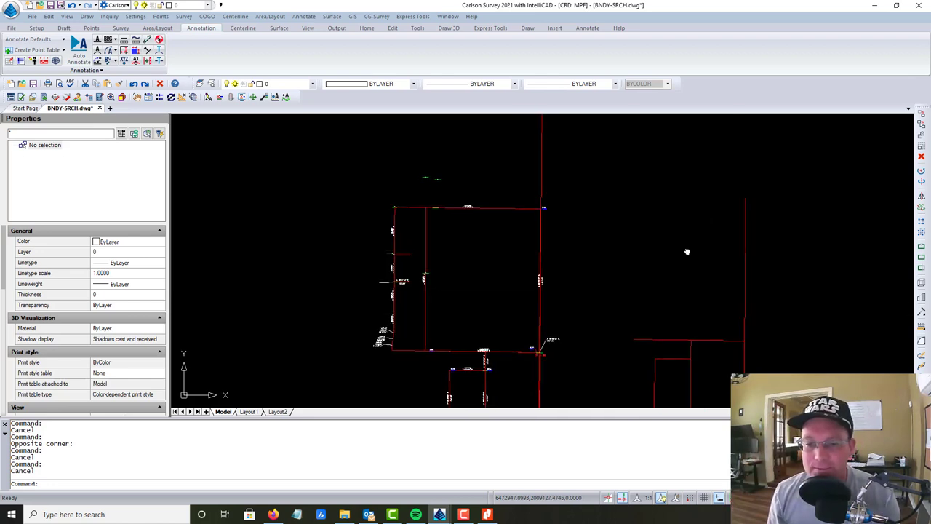
{"action": "left_click", "coordinate": [672, 292]}
{"action": "left_click", "coordinate": [637, 238]}
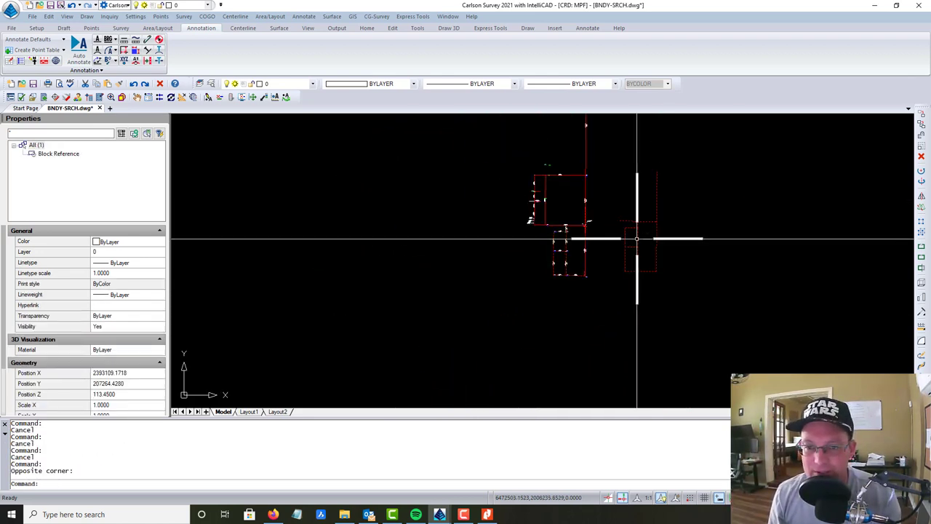
{"action": "right_click", "coordinate": [641, 268]}
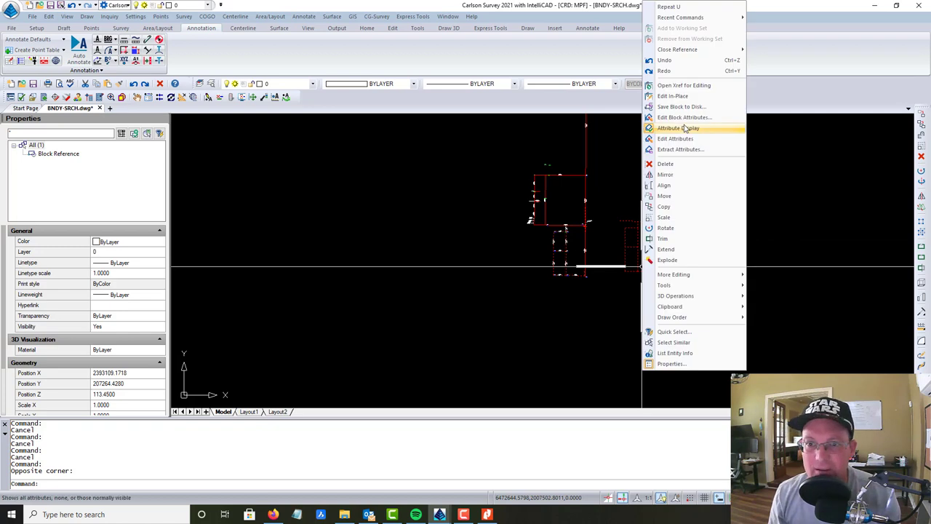
{"action": "left_click", "coordinate": [673, 96]}
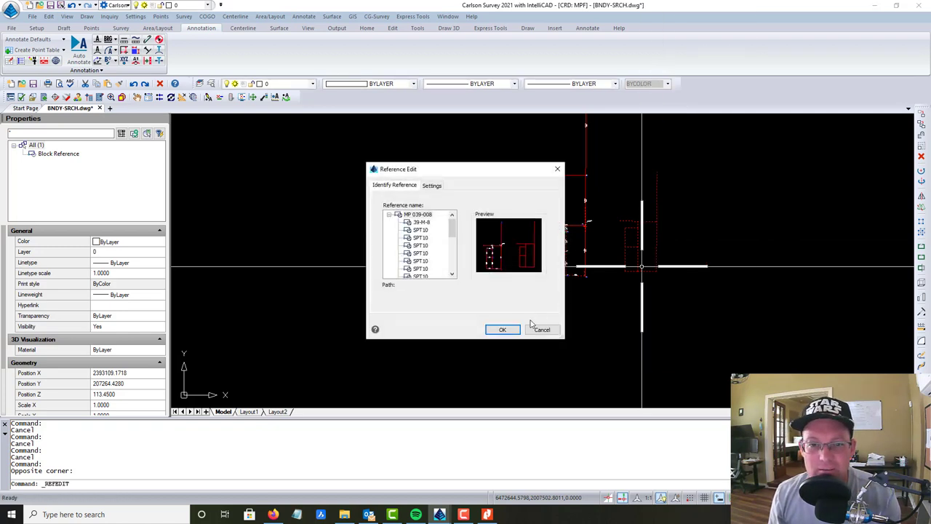
{"action": "left_click", "coordinate": [502, 329]}
Erase the separate unlabelled linework east of the parcels and save the changes back to the block reference
{"action": "left_click", "coordinate": [712, 326]}
{"action": "left_click", "coordinate": [609, 156]}
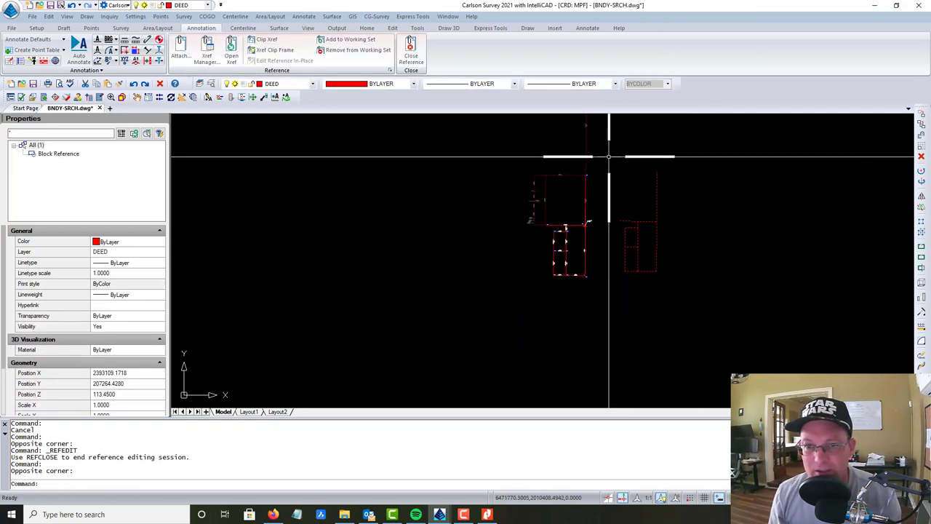
{"action": "key", "text": "Delete"}
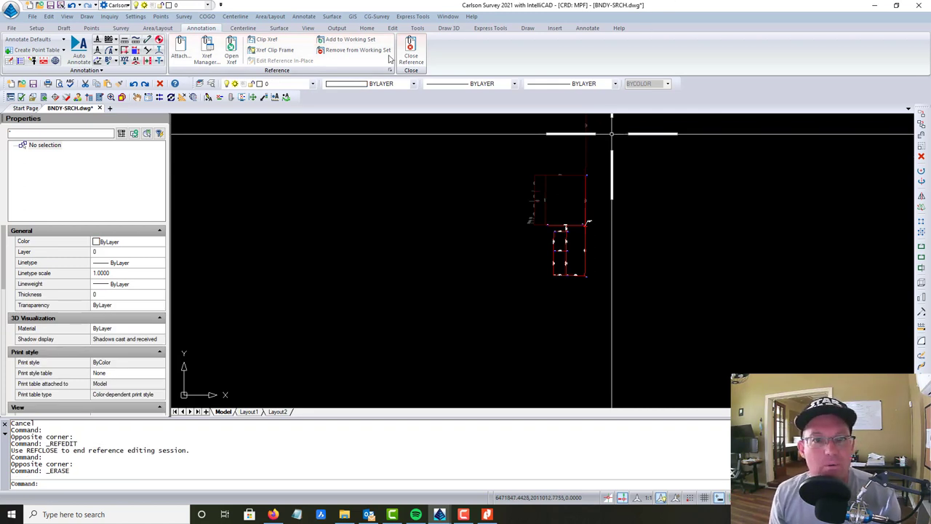
{"action": "left_click", "coordinate": [412, 52]}
{"action": "left_click", "coordinate": [731, 159]}
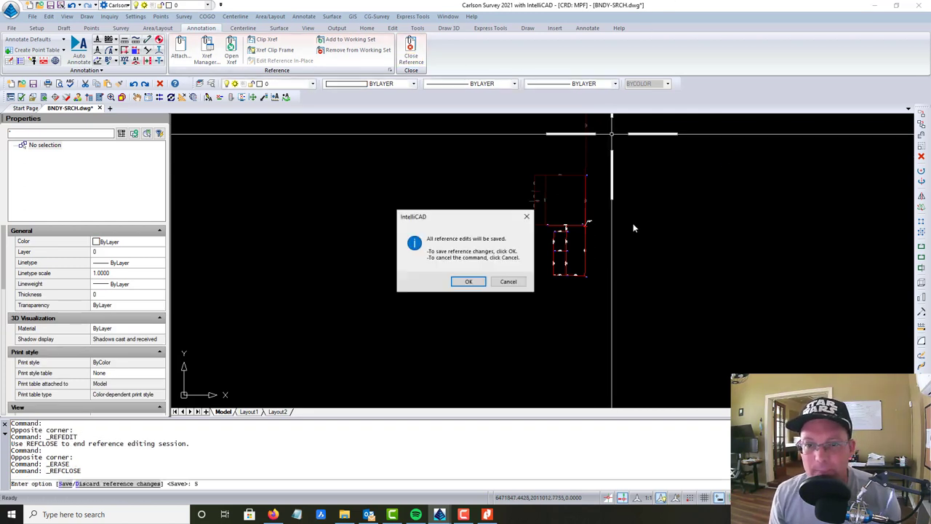
{"action": "left_click", "coordinate": [475, 282]}
Review the cleaned-up parcel layout and save the drawing
{"action": "scroll", "coordinate": [570, 218], "scroll_direction": "up", "scroll_amount": 2}
{"action": "scroll", "coordinate": [570, 218], "scroll_direction": "up", "scroll_amount": 1}
{"action": "middle_click_drag", "start_coordinate": [600, 214], "coordinate": [564, 293]}
{"action": "scroll", "coordinate": [535, 336], "scroll_direction": "down", "scroll_amount": 1}
{"action": "middle_click_drag", "start_coordinate": [531, 337], "coordinate": [527, 291]}
{"action": "mouse_move", "coordinate": [559, 320]}
{"action": "middle_mouse_down"}
{"action": "mouse_move", "coordinate": [544, 284]}
{"action": "mouse_move", "coordinate": [521, 316]}
{"action": "mouse_move", "coordinate": [513, 307]}
{"action": "middle_mouse_up"}
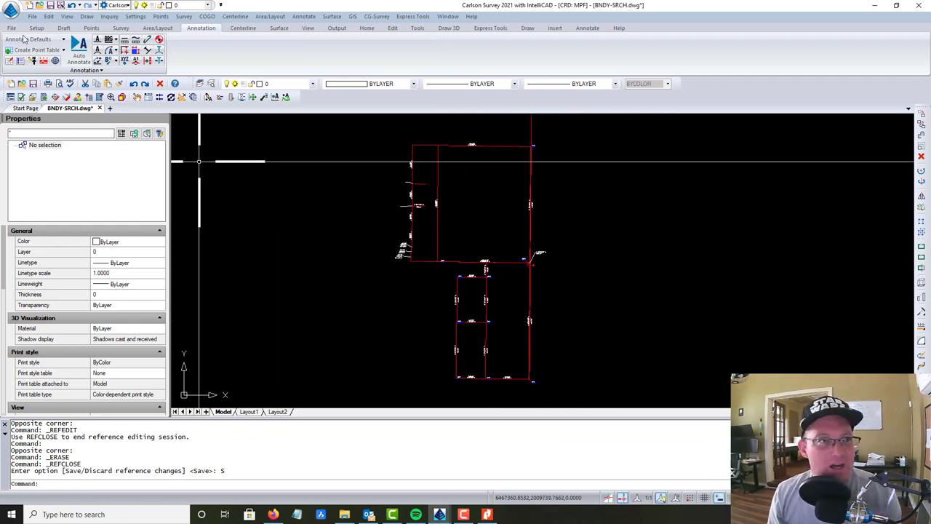
{"action": "left_click", "coordinate": [50, 5]}
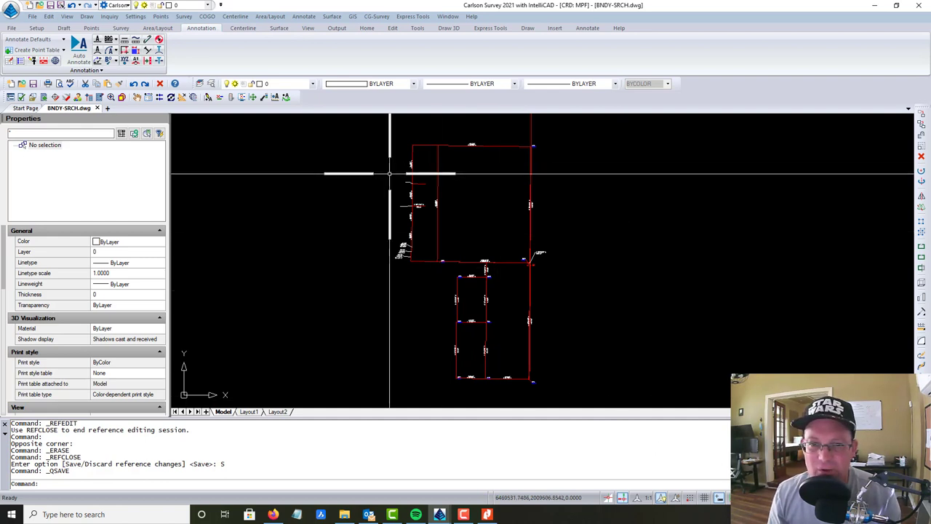
{"action": "middle_click_drag", "start_coordinate": [497, 195], "coordinate": [488, 232]}
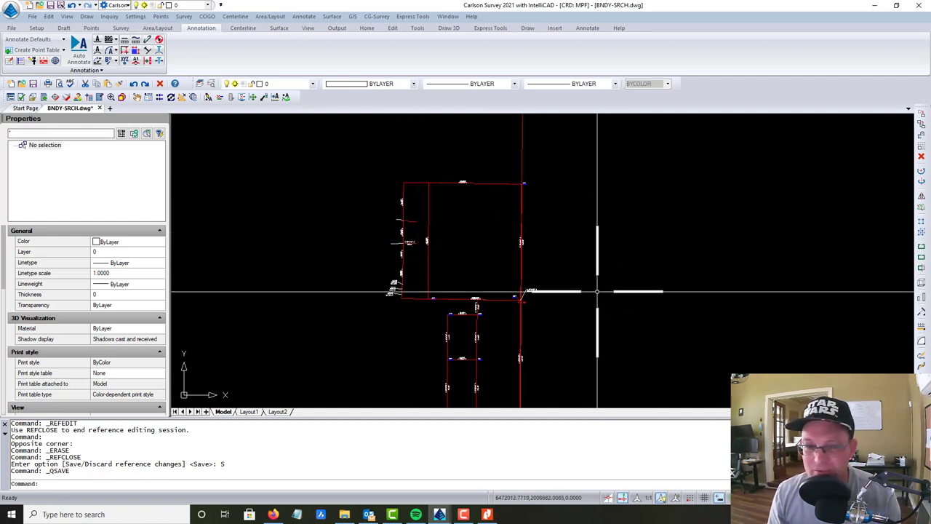
{"action": "mouse_move", "coordinate": [707, 395]}
{"action": "middle_mouse_down"}
{"action": "mouse_move", "coordinate": [690, 344]}
{"action": "mouse_move", "coordinate": [721, 344]}
{"action": "middle_mouse_up"}
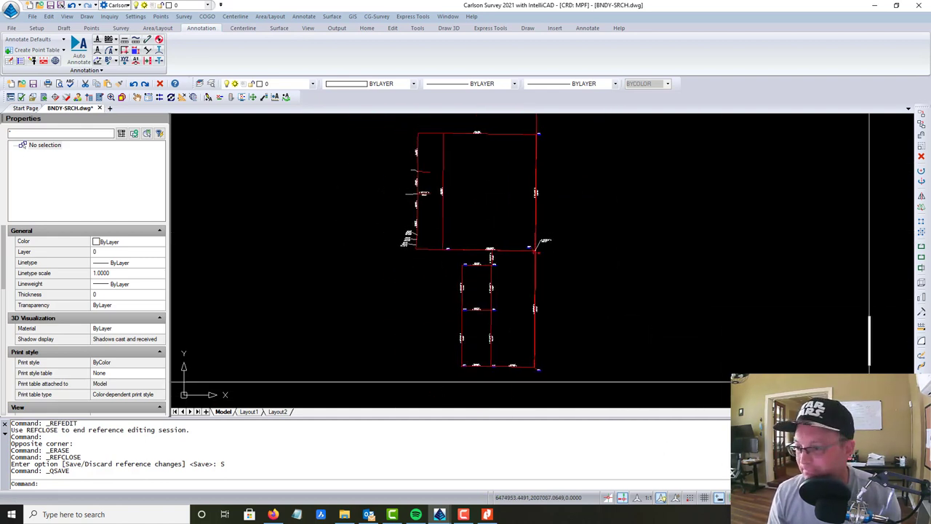